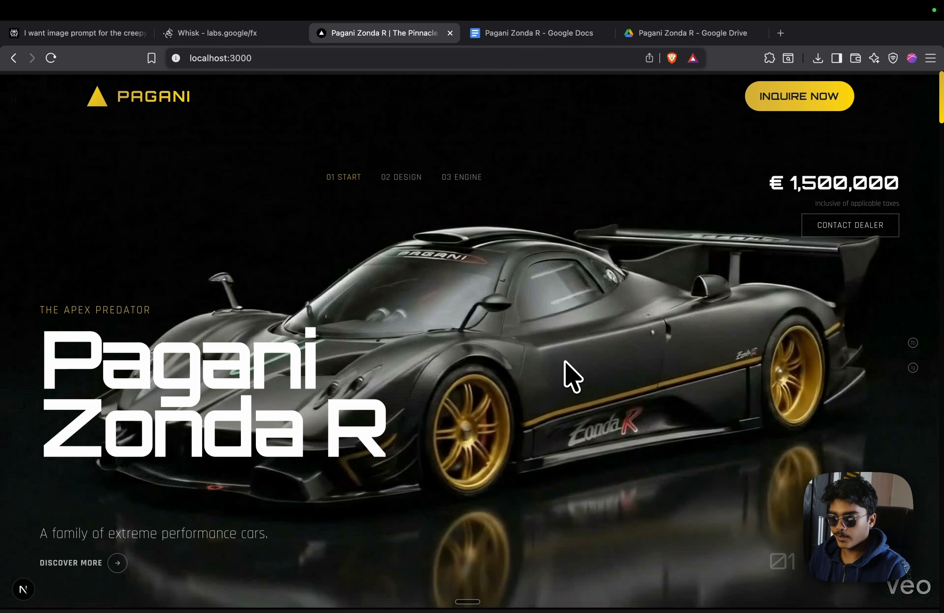
Scroll through the open document to review its contents
scroll(564, 362, "down", 5)
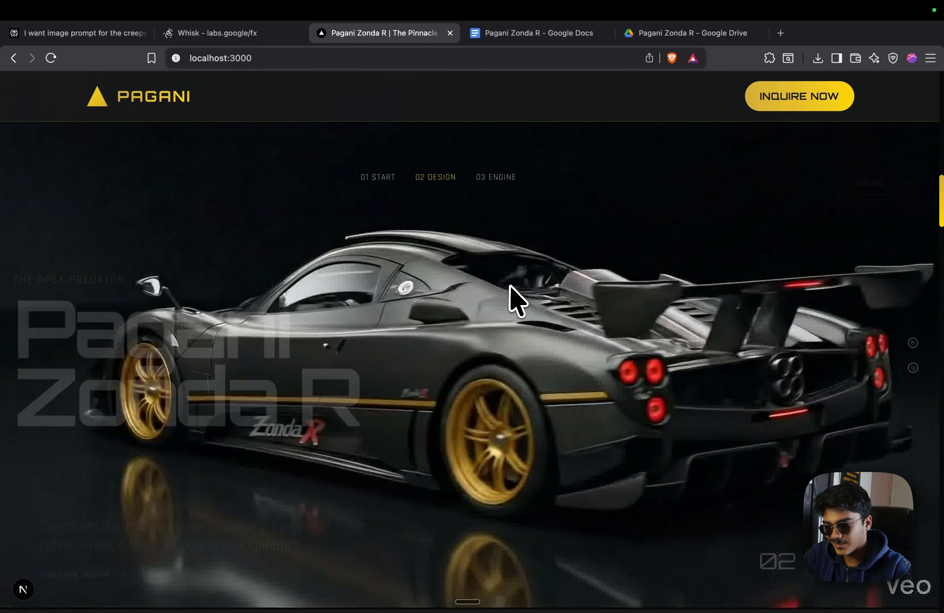
scroll(642, 468, "down", 5)
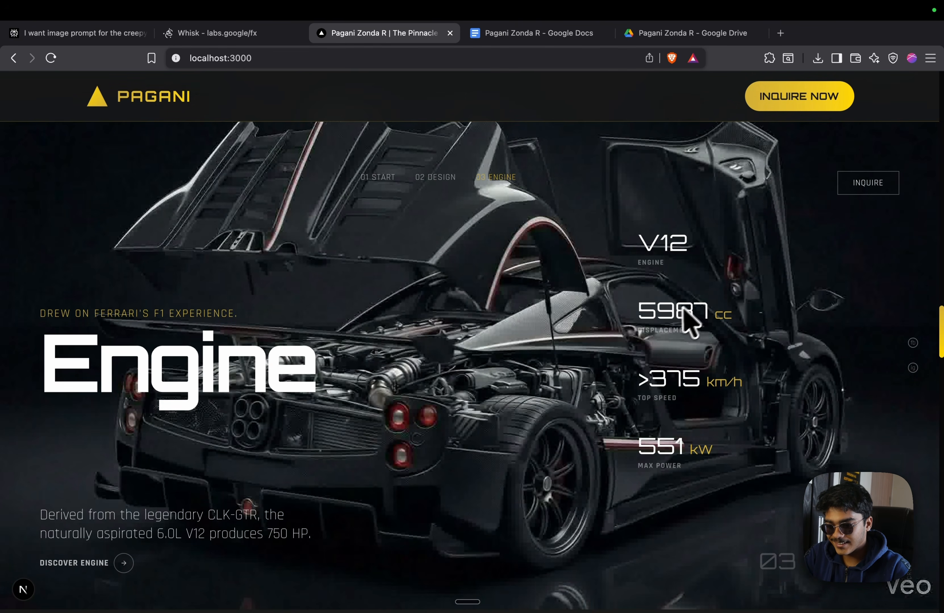
scroll(716, 333, "down", 10)
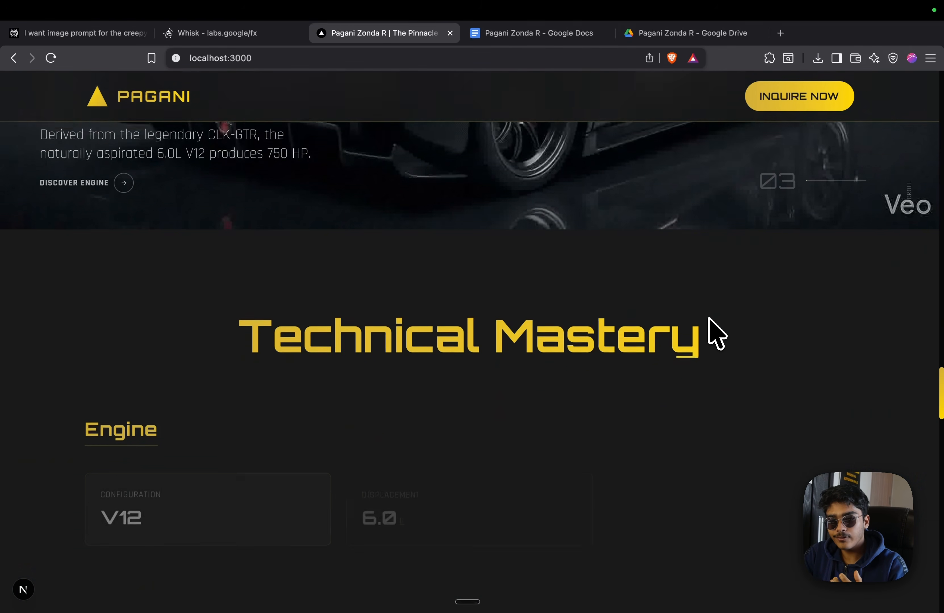
scroll(715, 334, "down", 10)
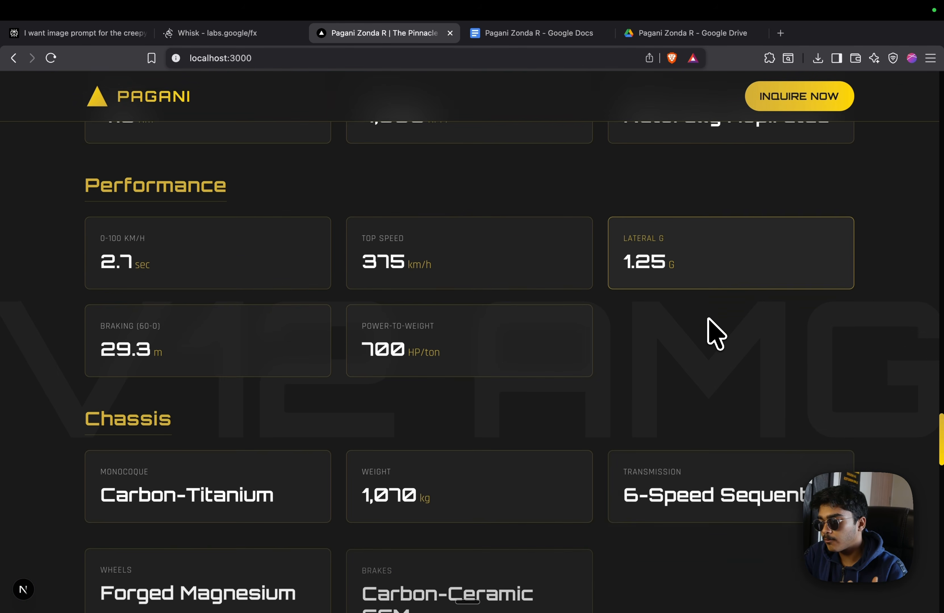
scroll(716, 334, "down", 10)
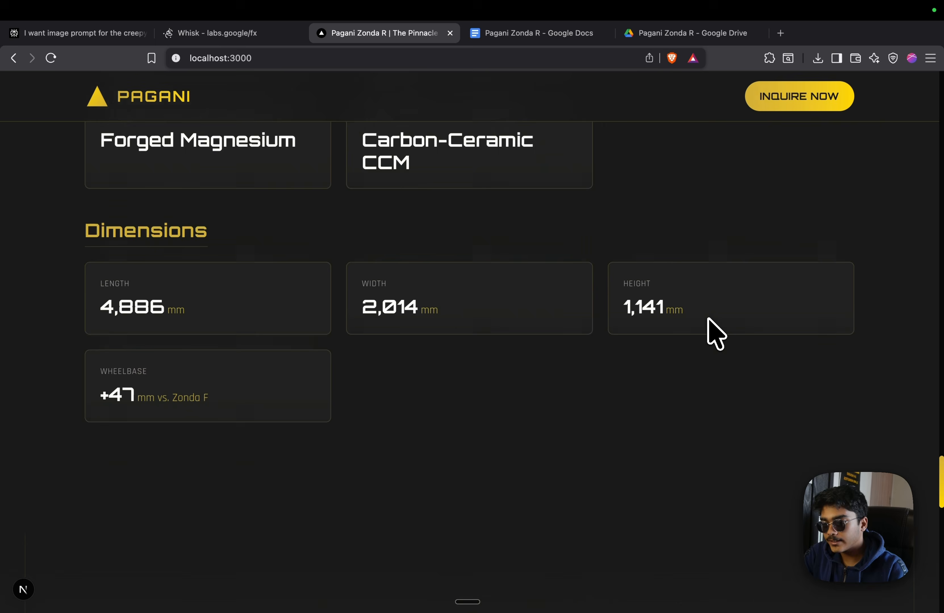
scroll(715, 334, "down", 10)
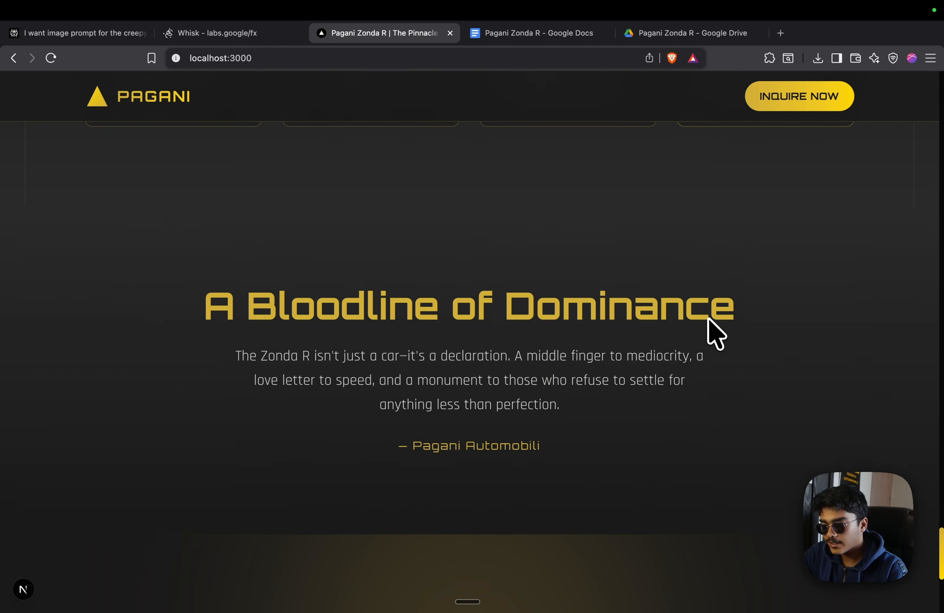
scroll(708, 319, "up", 15)
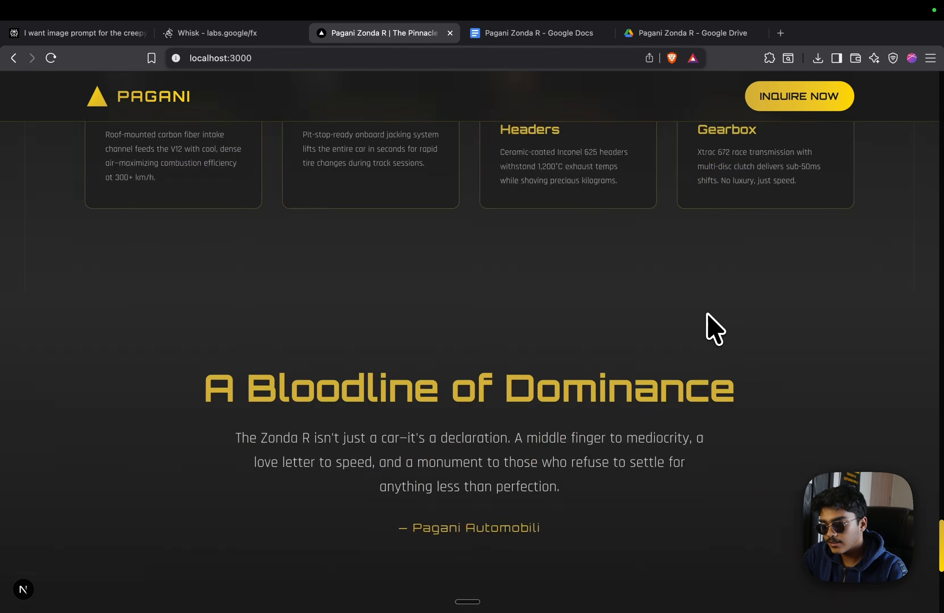
scroll(708, 314, "up", 5)
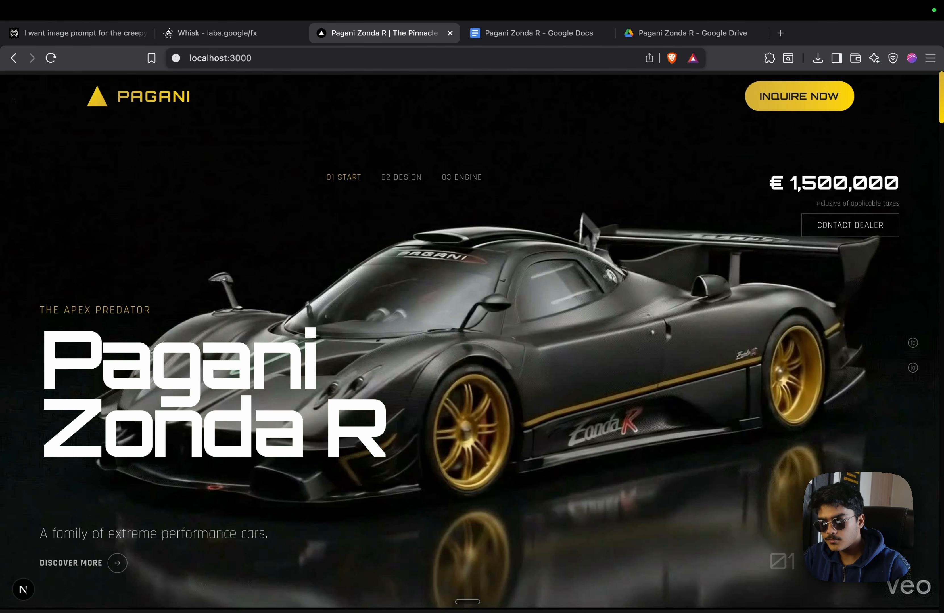
scroll(350, 301, "down", 3)
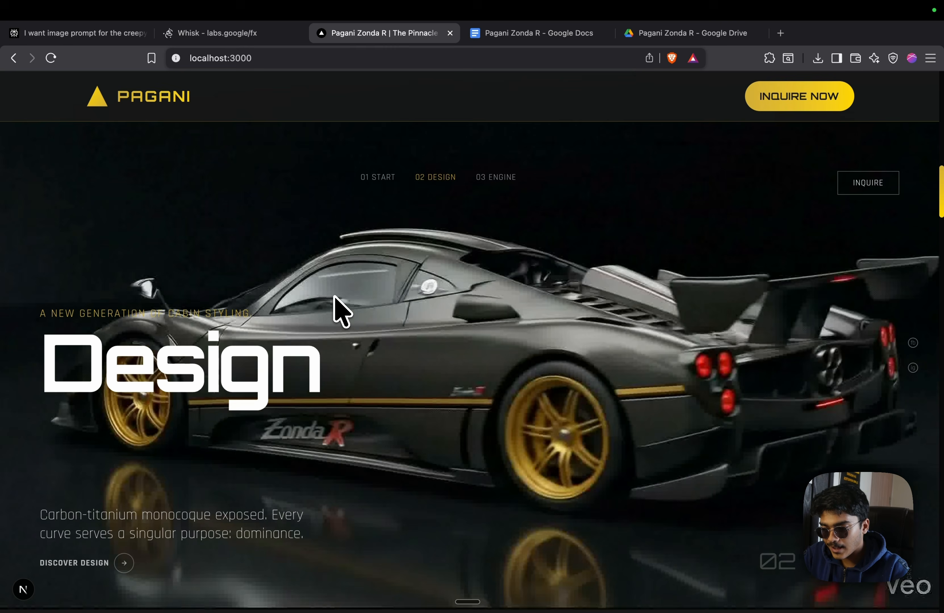
scroll(337, 310, "down", 3)
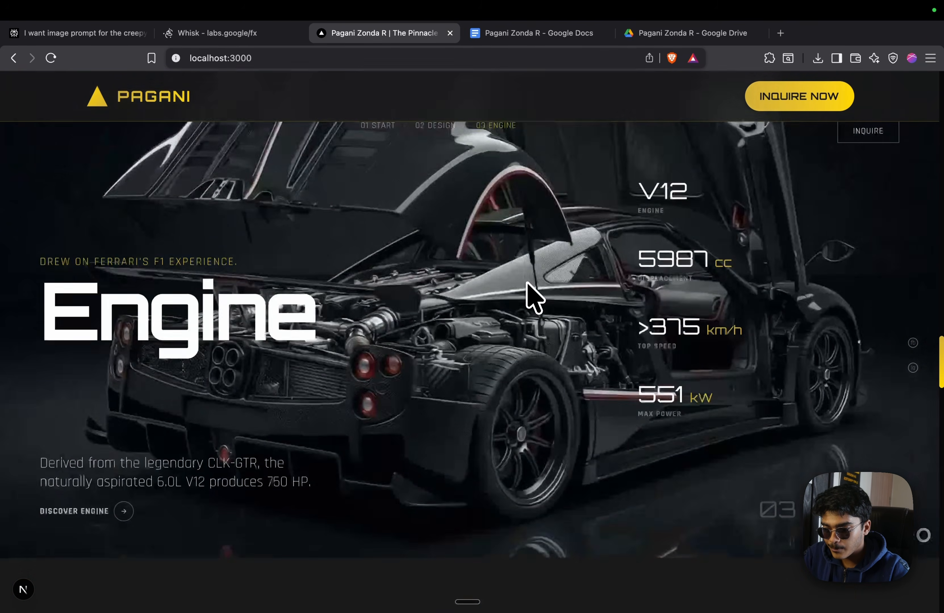
scroll(530, 296, "up", 3)
scroll(526, 283, "up", 10)
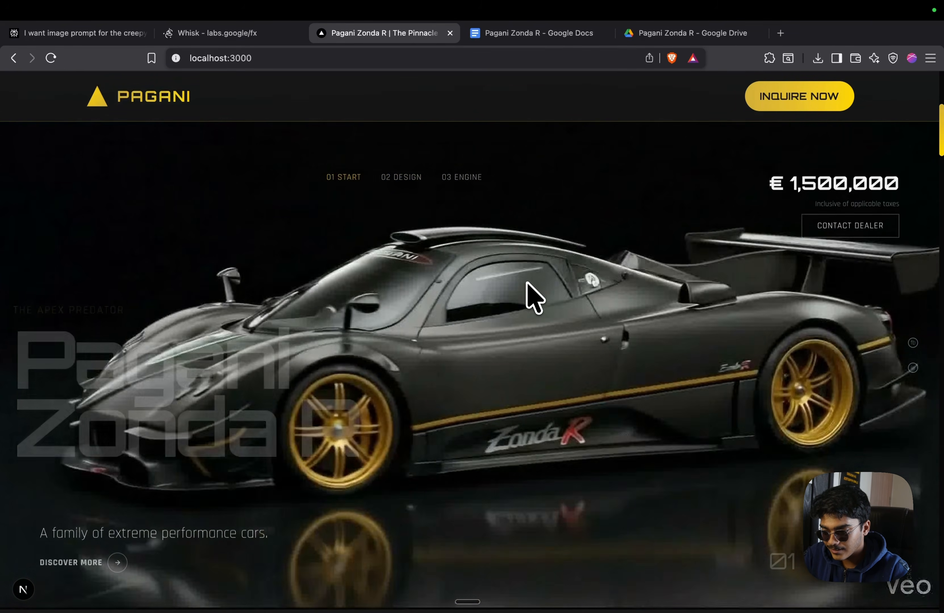
scroll(526, 282, "down", 10)
scroll(527, 283, "down", 10)
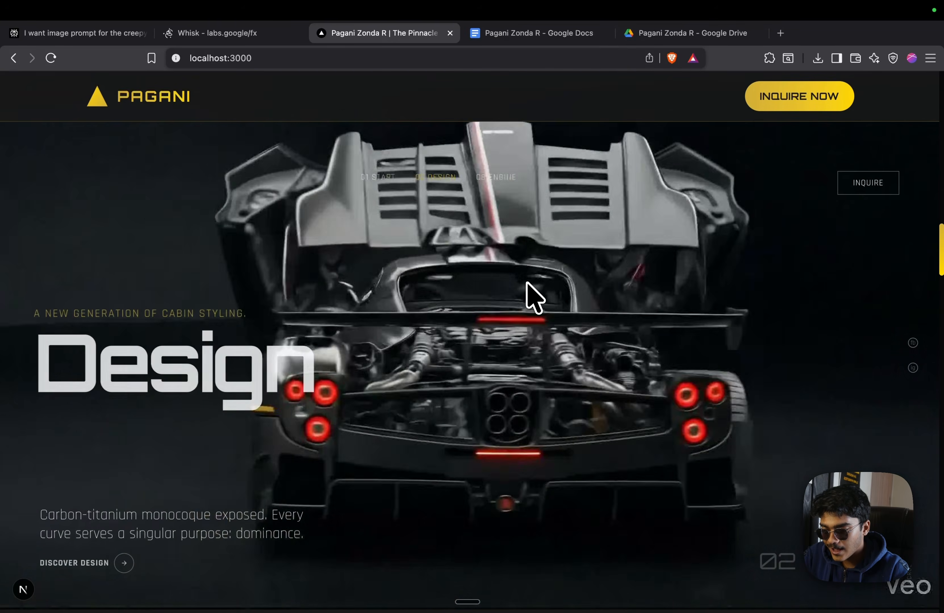
scroll(527, 283, "up", 3)
scroll(526, 282, "up", 10)
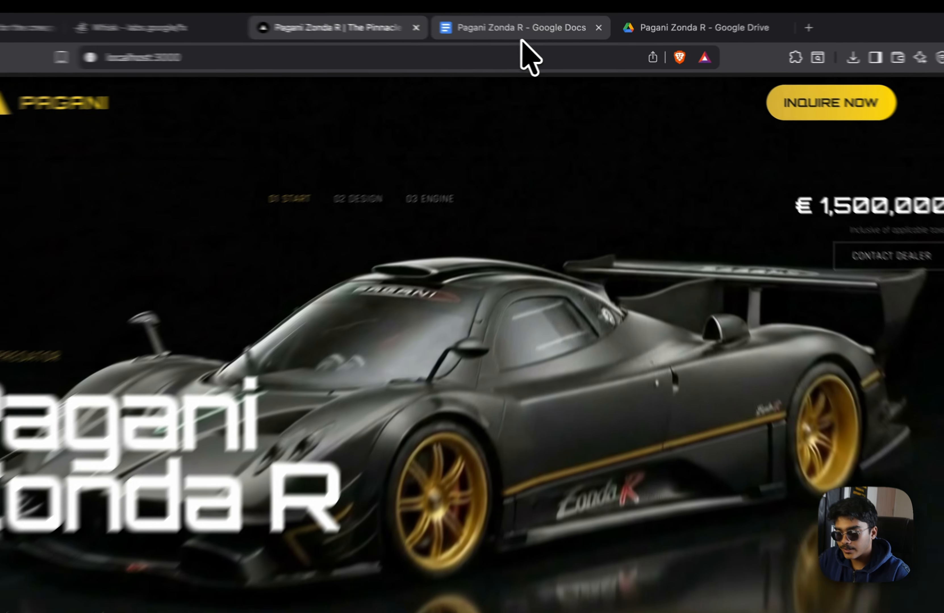
In the Pagani Zonda R document, rename Tab 3 to 'Website One Shot:'
left_click(531, 35)
scroll(687, 267, "up", 5)
scroll(339, 255, "up", 5)
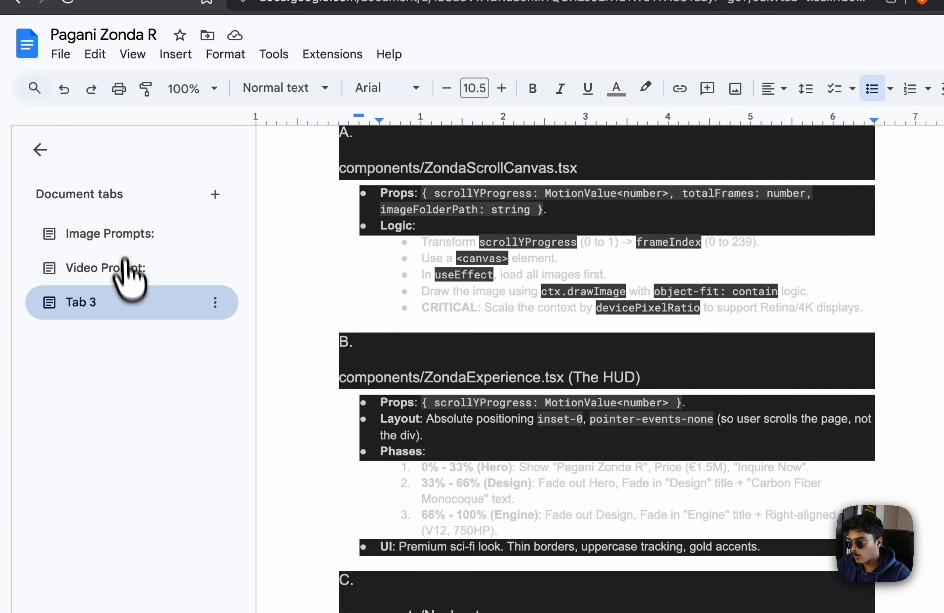
left_click(193, 306)
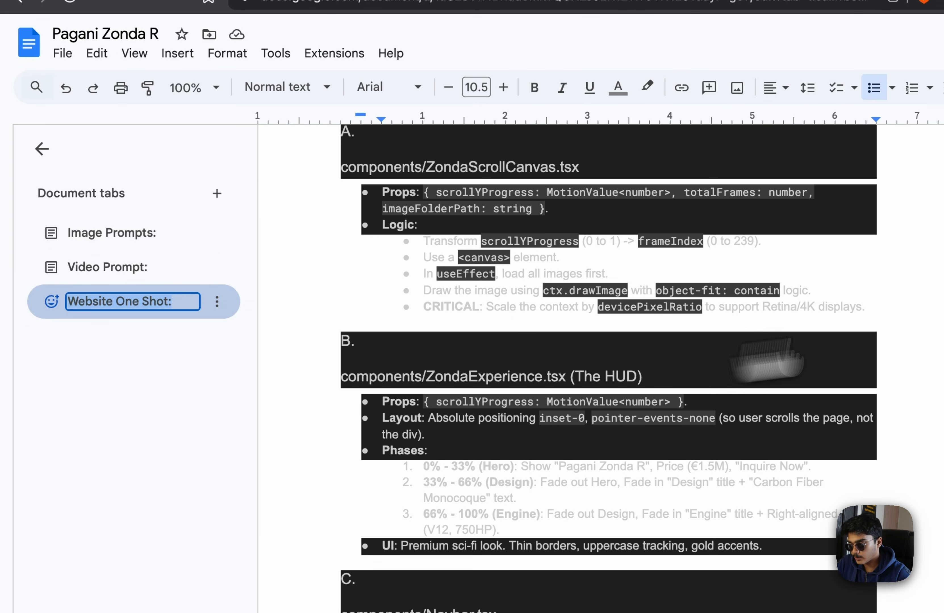
left_click(809, 306)
Review the Video Prompt and Image Prompts tabs, then bring up the project's Drive folder
scroll(756, 279, "up", 10)
left_click(162, 268)
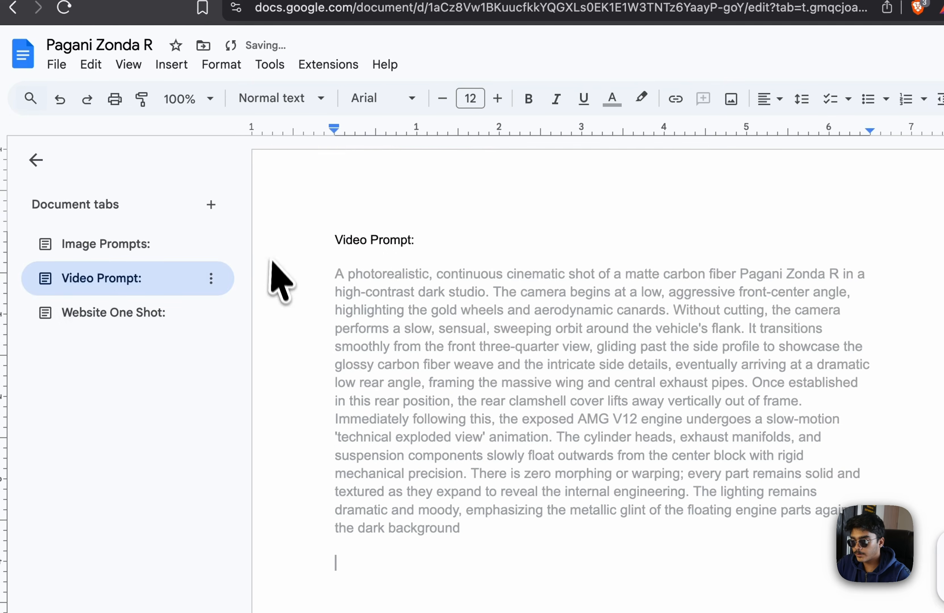
left_click(185, 241)
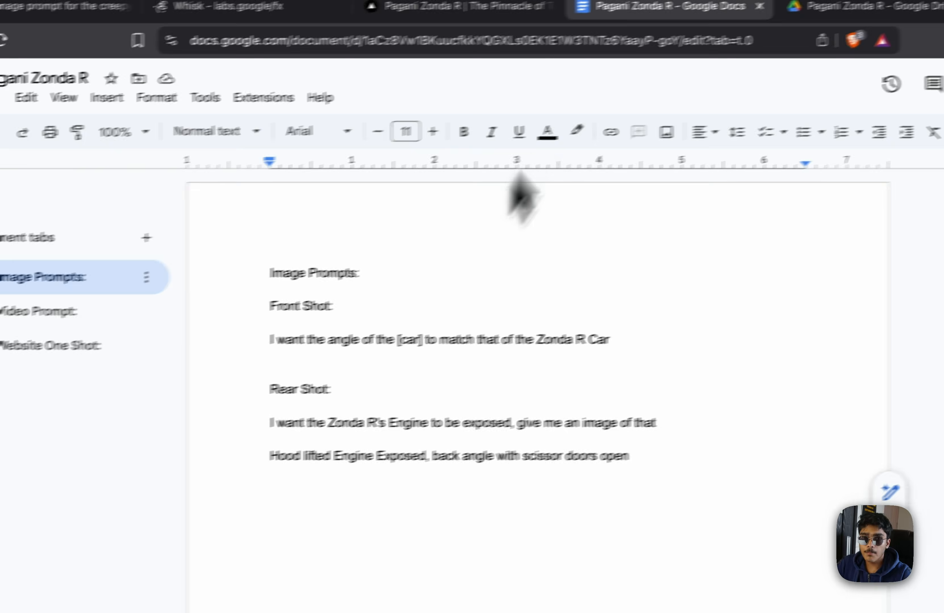
left_click(800, 6)
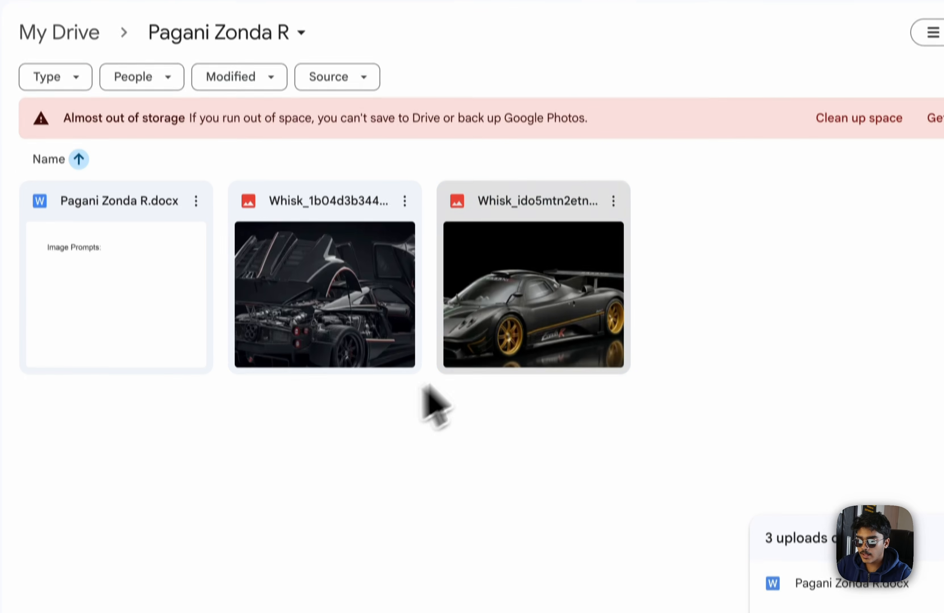
Preview the side-view Zonda R image full size, then start a new browser tab
double_click(502, 341)
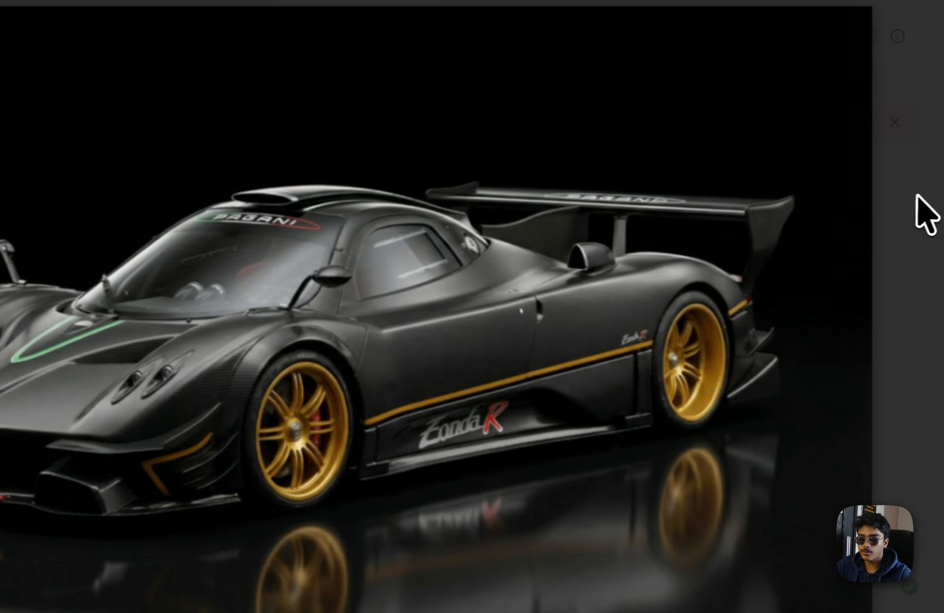
key("Escape")
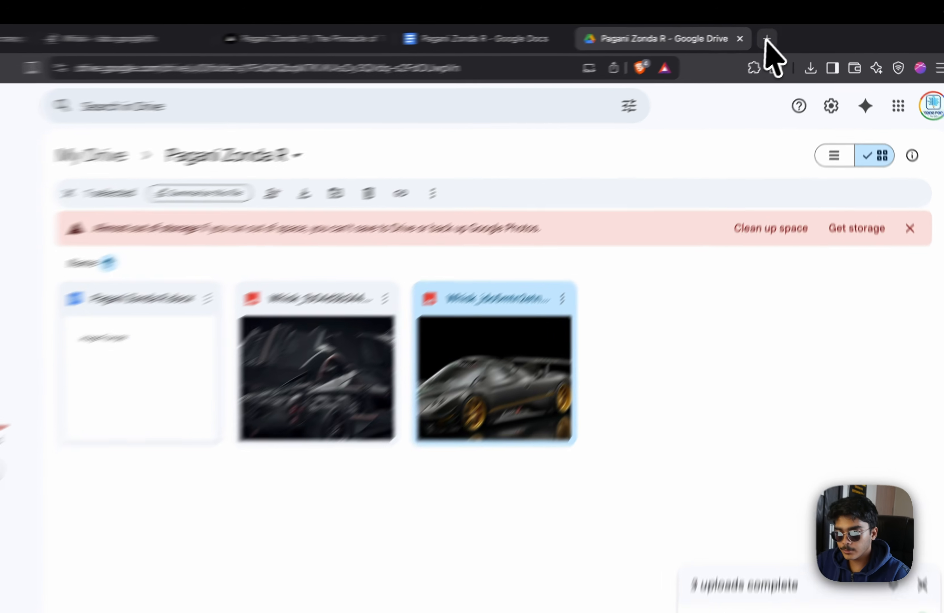
left_click(780, 33)
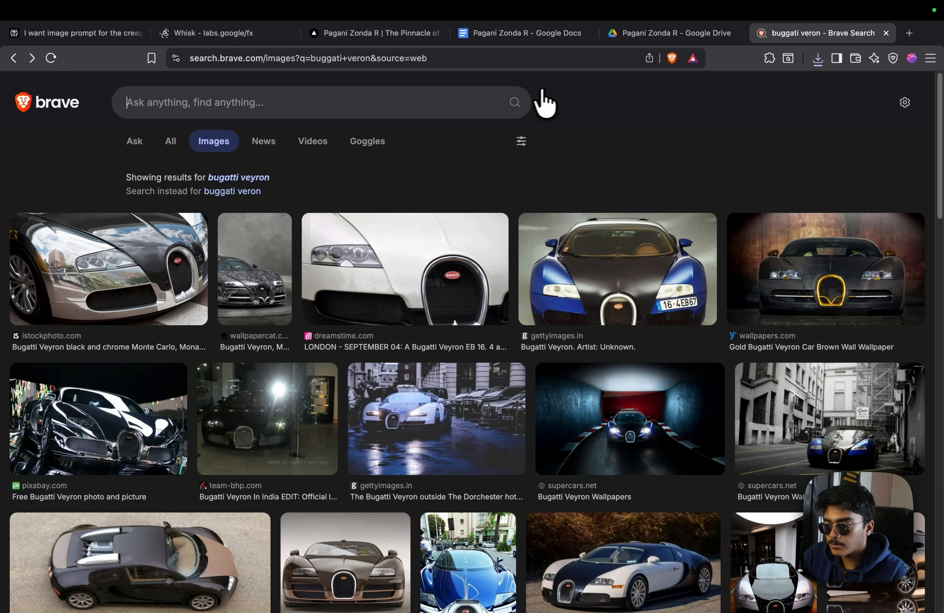
Search Brave images for 'Pagani' and scroll the results
left_click(479, 104)
type("Pagani")
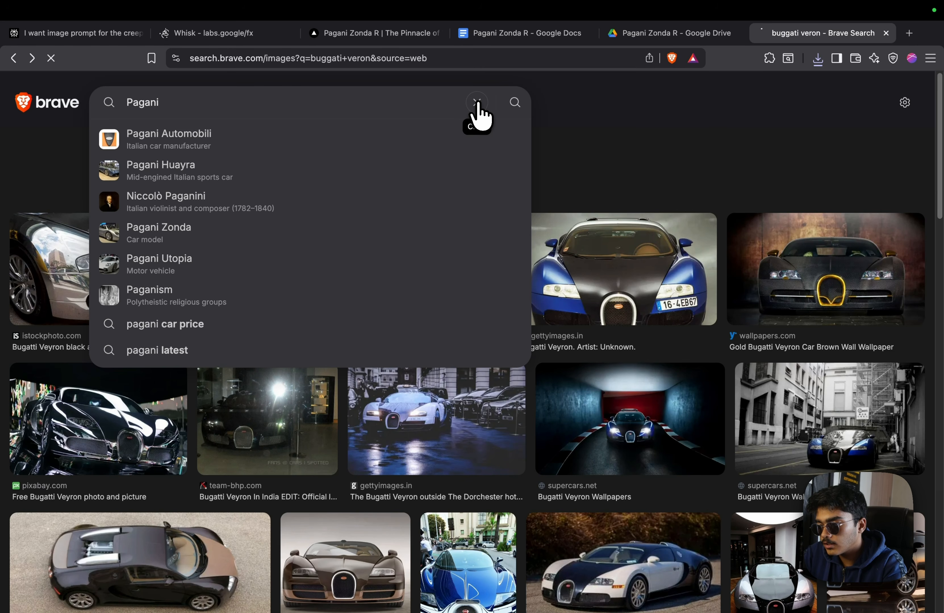
key("Return")
scroll(557, 197, "down", 2)
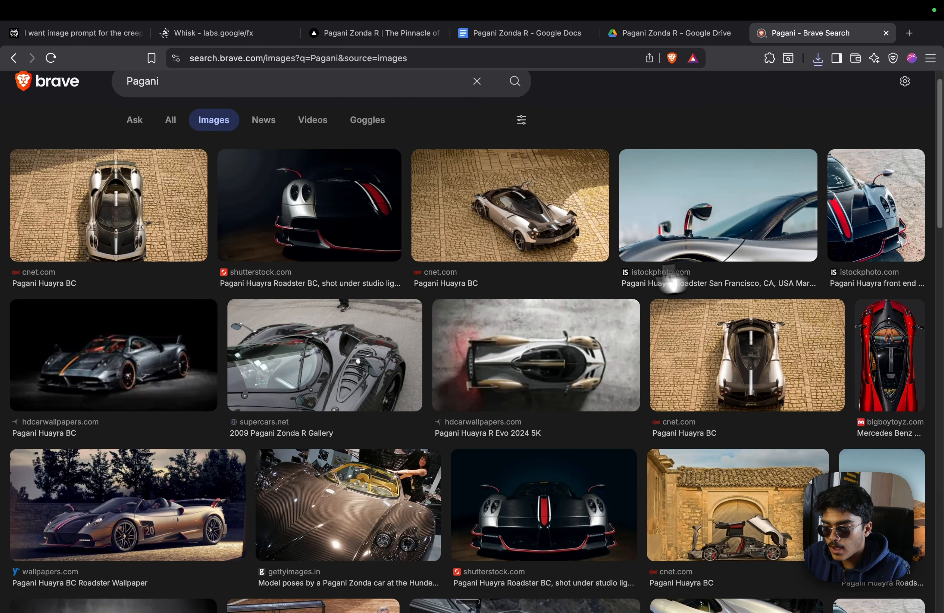
scroll(545, 195, "down", 10)
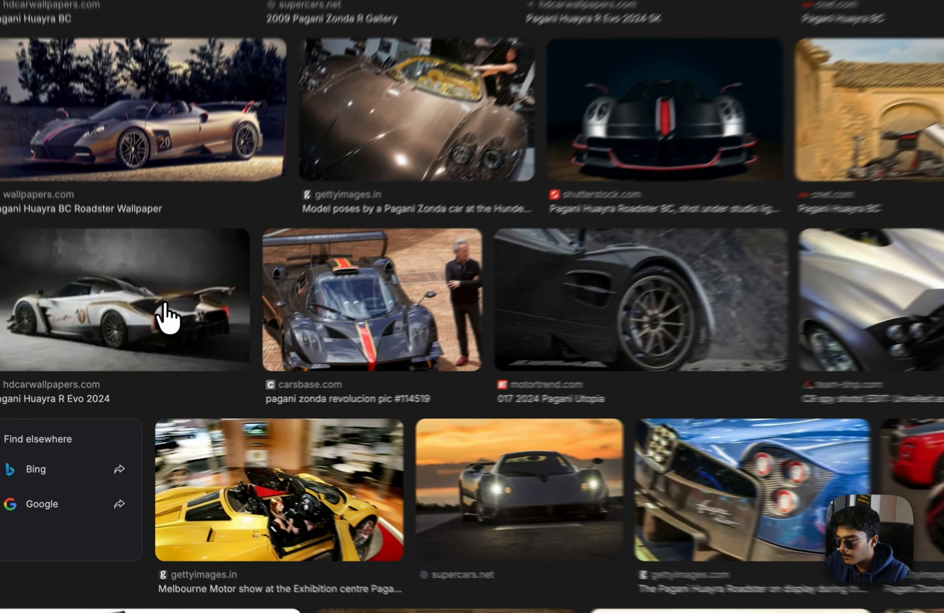
Save the grey Zonda photo from supercars.net as Pagani-Zonda-Aether-151149-370x247.webp
left_click(155, 358)
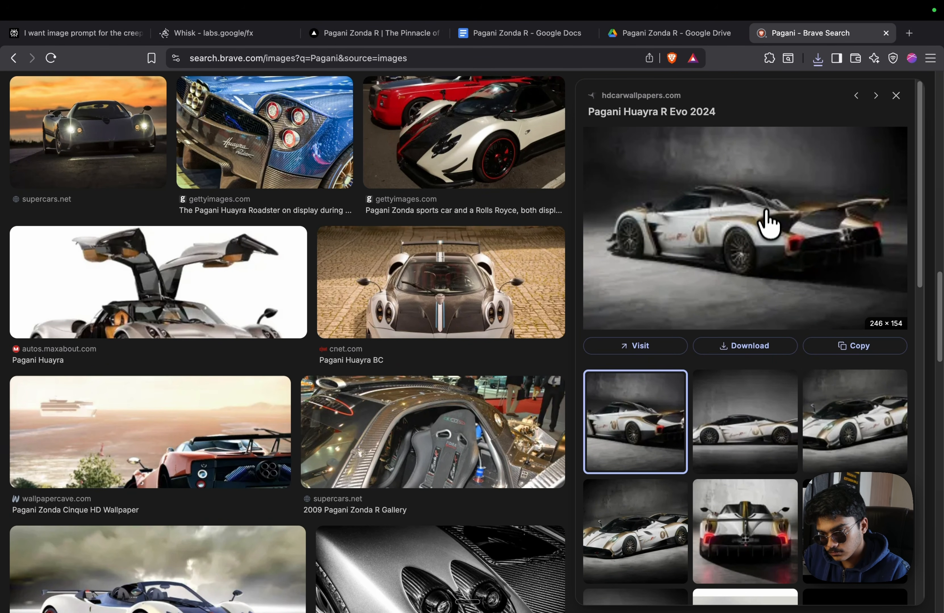
scroll(768, 221, "down", 8)
scroll(327, 458, "down", 7)
left_click(453, 312)
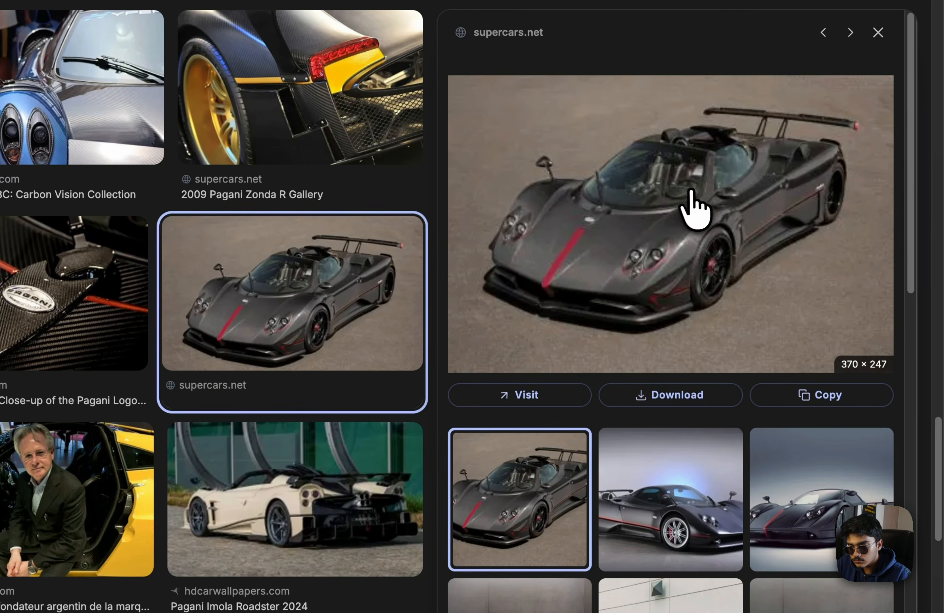
right_click(691, 191)
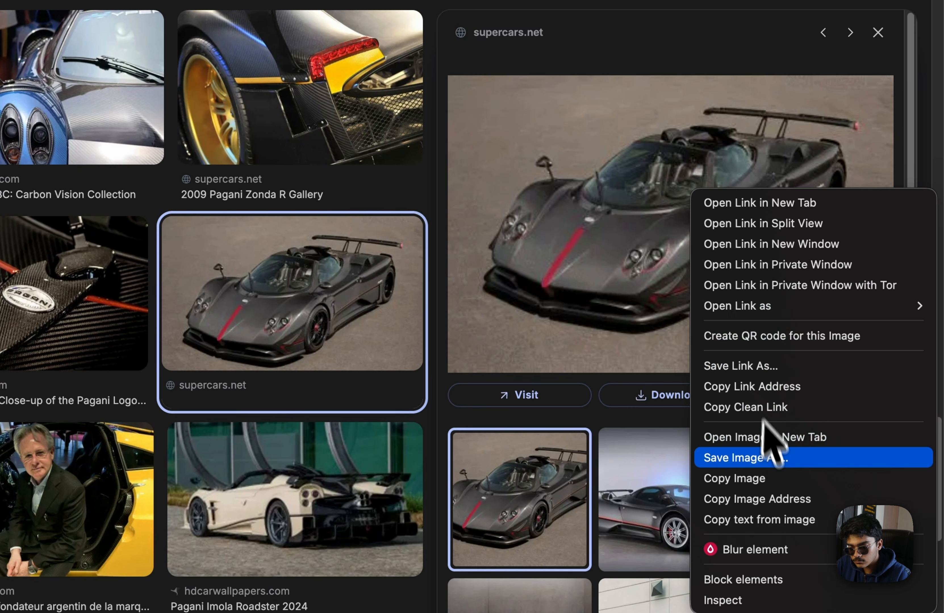
left_click(770, 457)
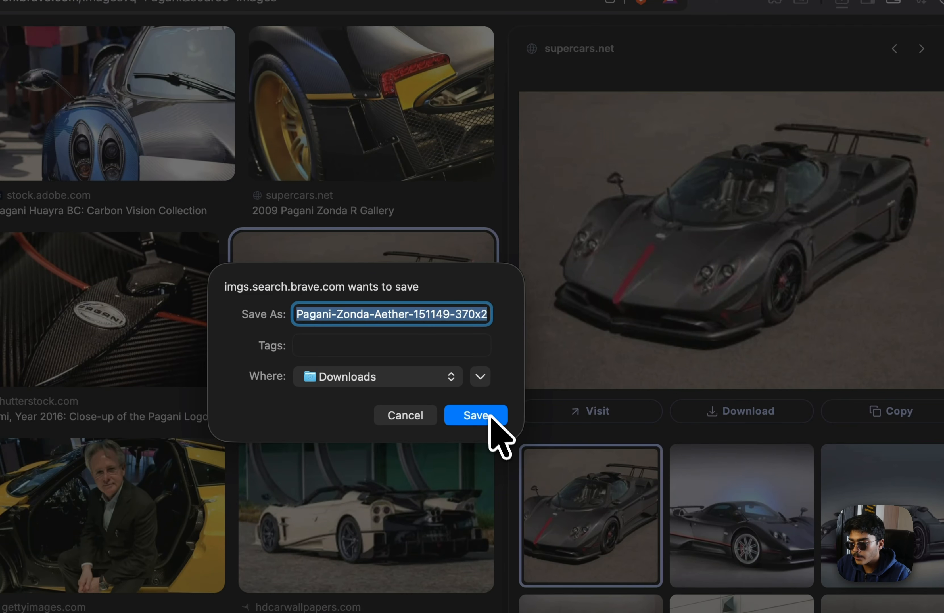
left_click(482, 416)
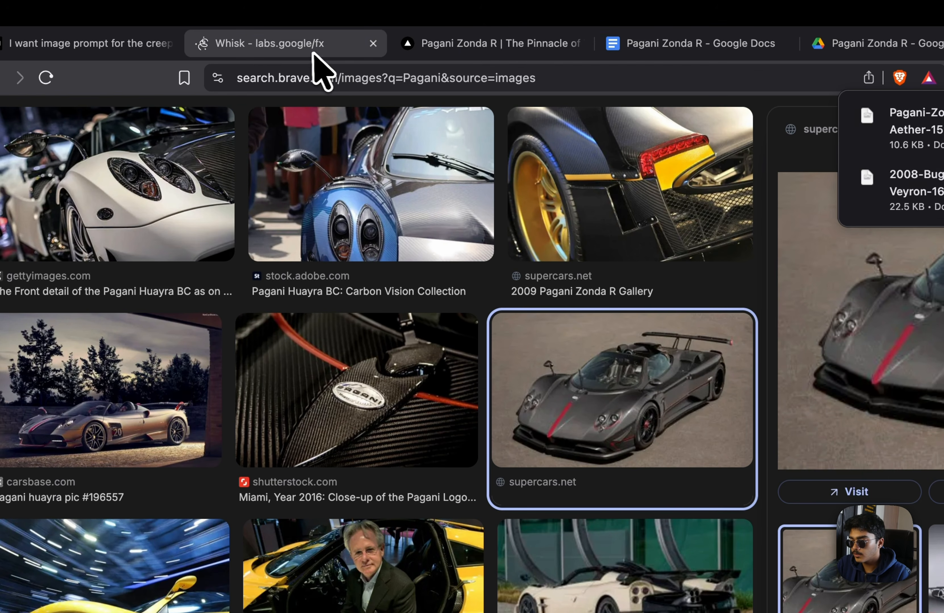
Go to the Whisk project and re-enter the Whisk image tool from its home page
left_click(313, 53)
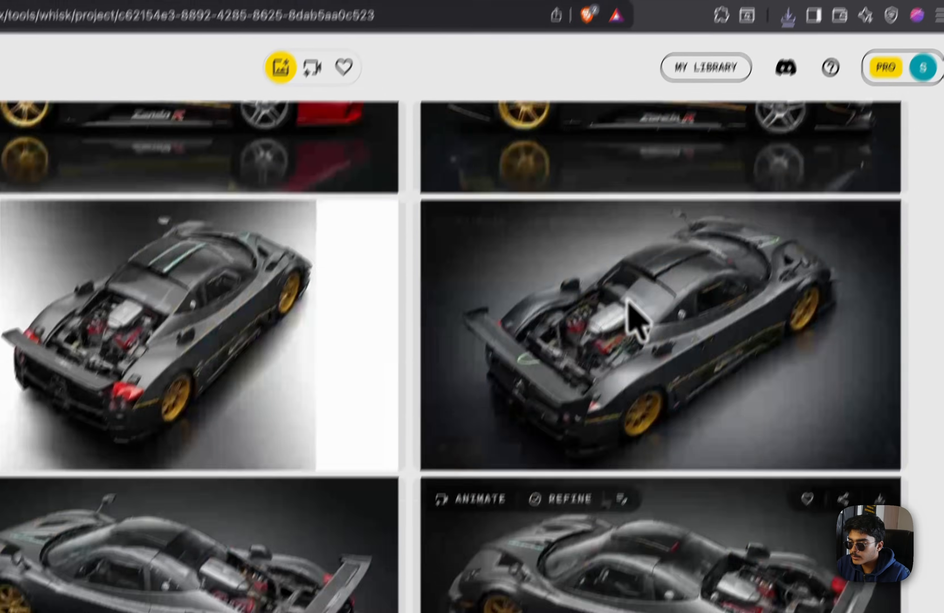
scroll(636, 320, "down", 15)
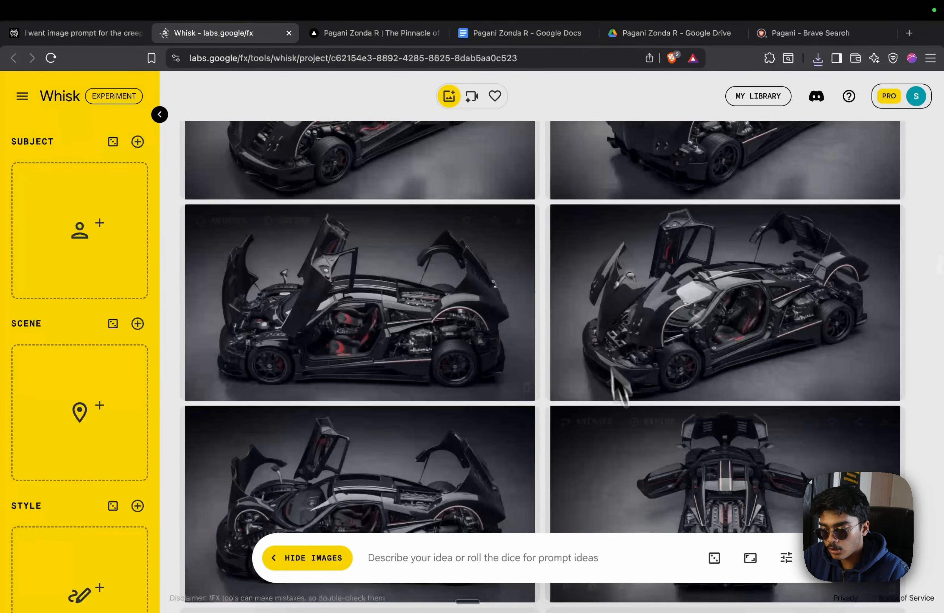
scroll(620, 386, "down", 15)
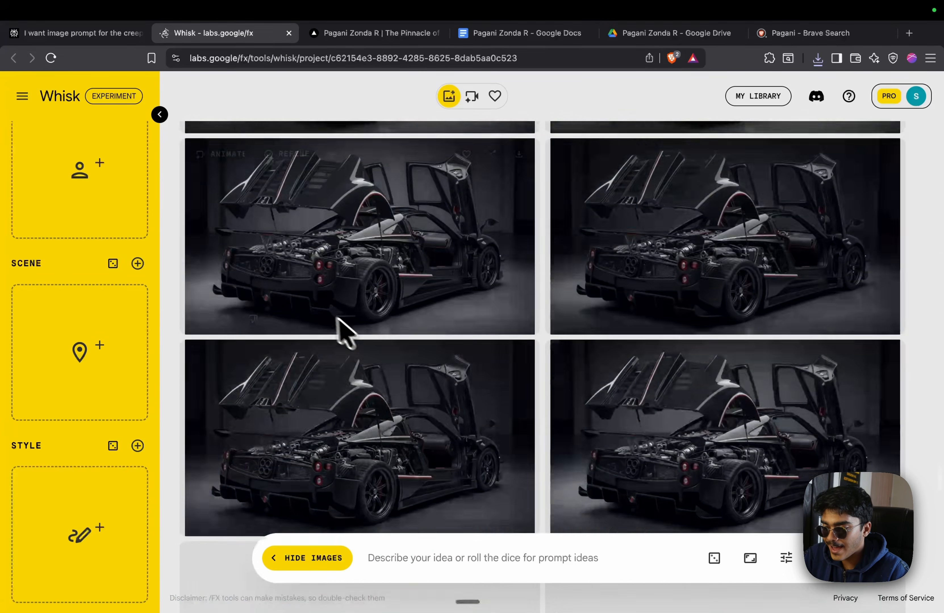
scroll(334, 310, "up", 3)
scroll(315, 275, "down", 3)
left_click(60, 96)
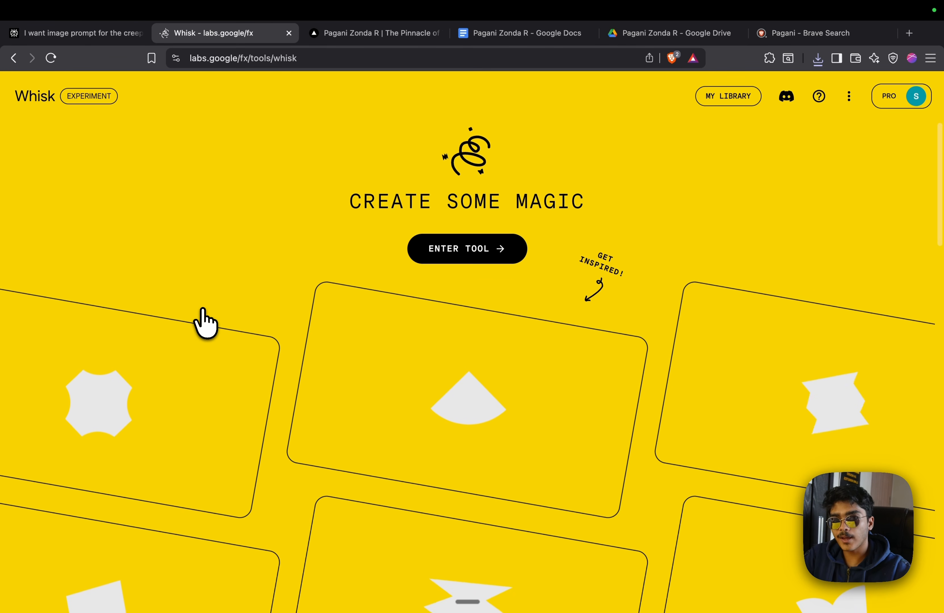
left_click(466, 249)
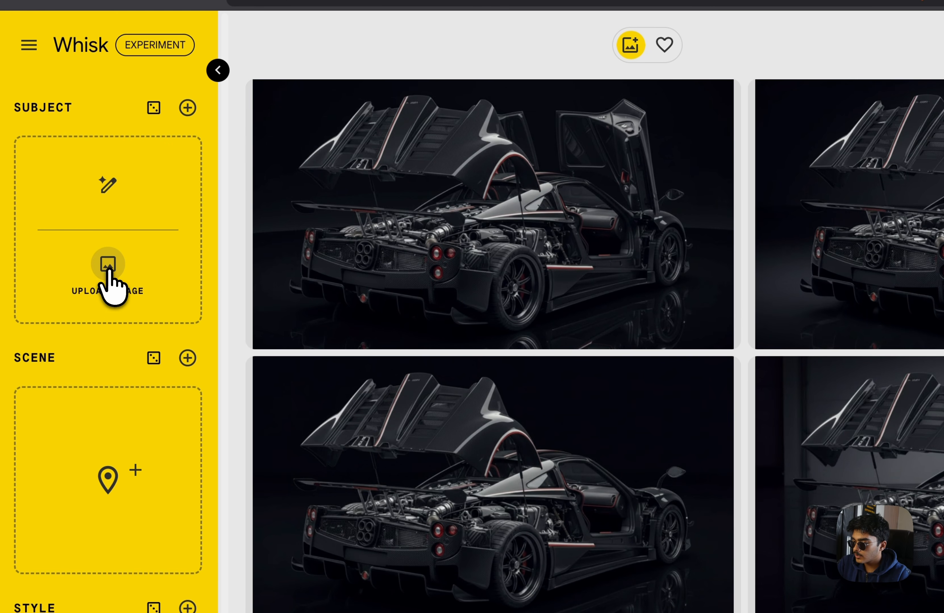
Add the downloaded Pagani-Zonda-Aether webp from Downloads as the Subject reference
left_click(109, 271)
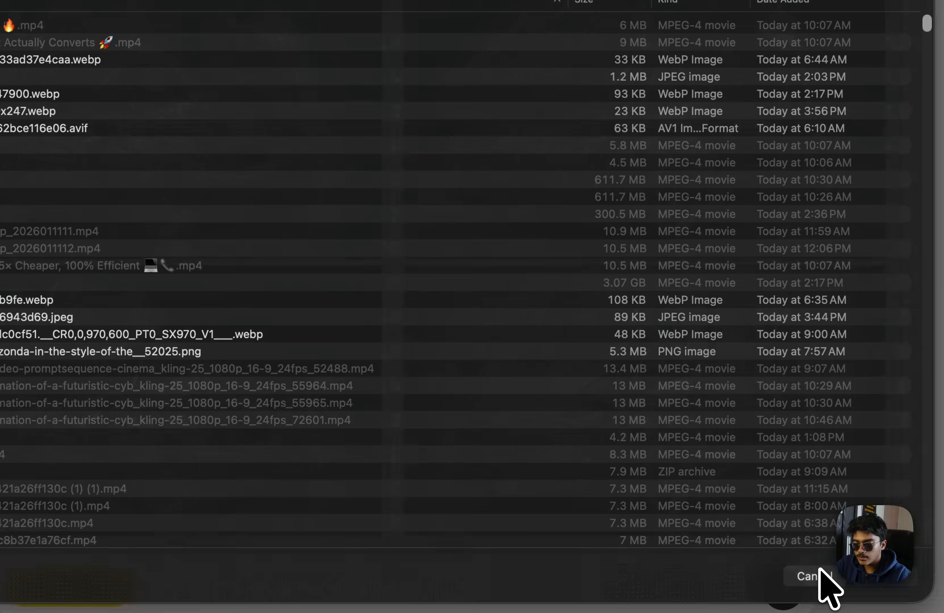
left_click(812, 576)
left_click(803, 56)
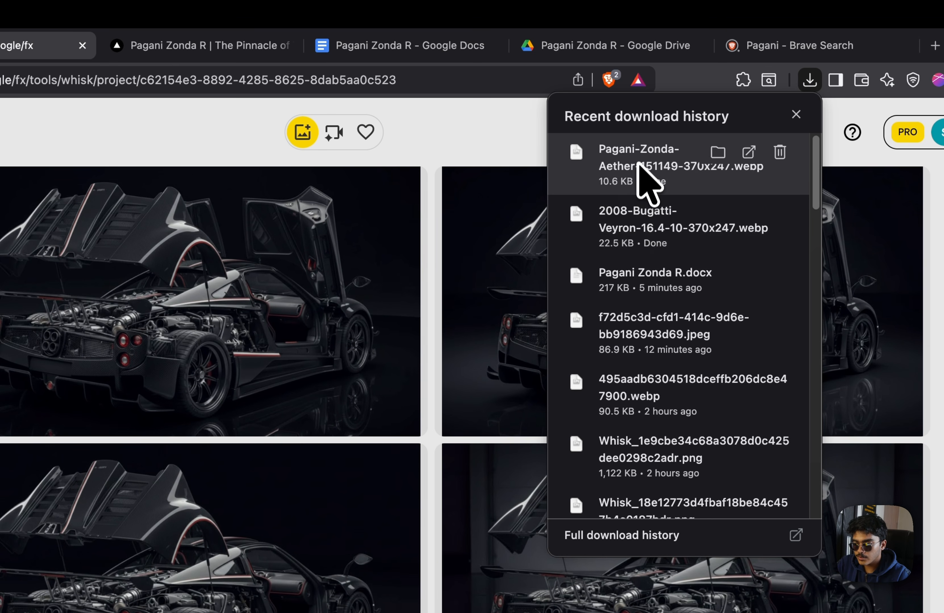
left_click_drag(638, 163, 116, 306)
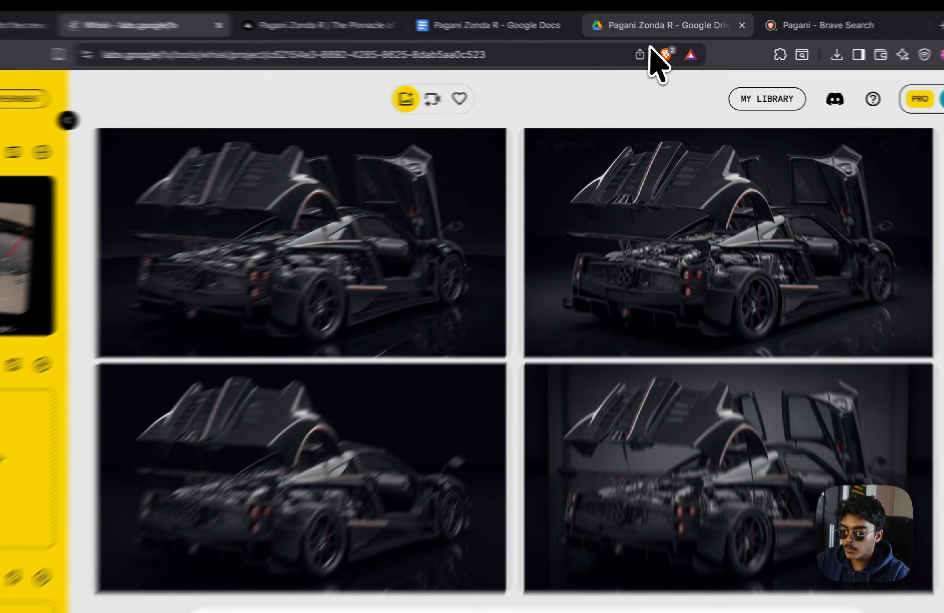
Download the black gold-wheeled Zonda R image from the Drive folder
left_click(669, 32)
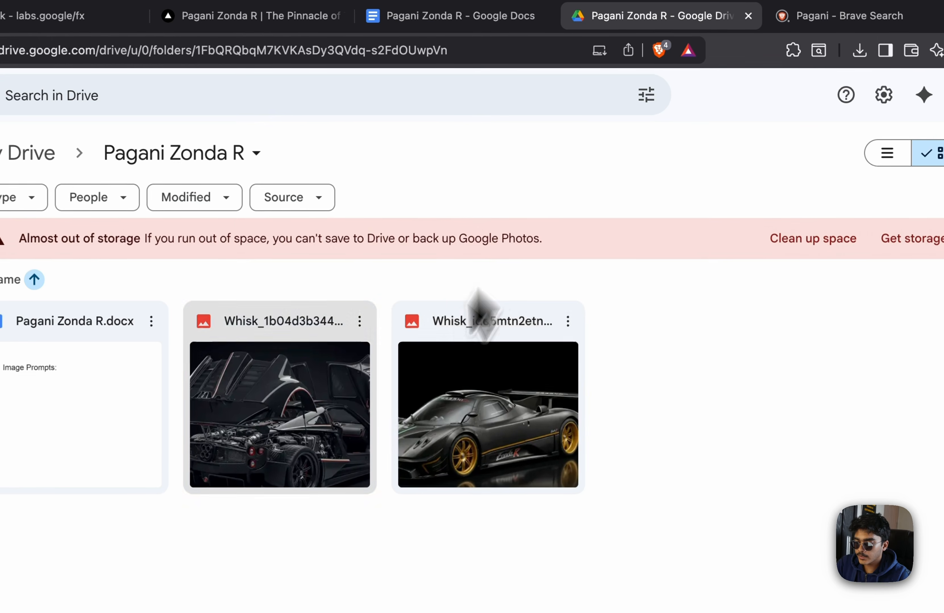
left_click(569, 322)
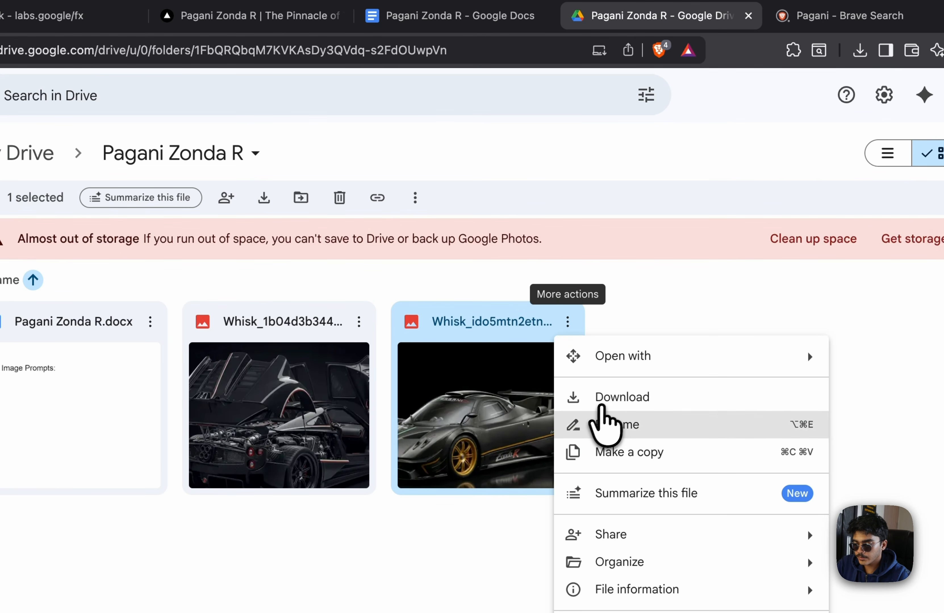
left_click(599, 398)
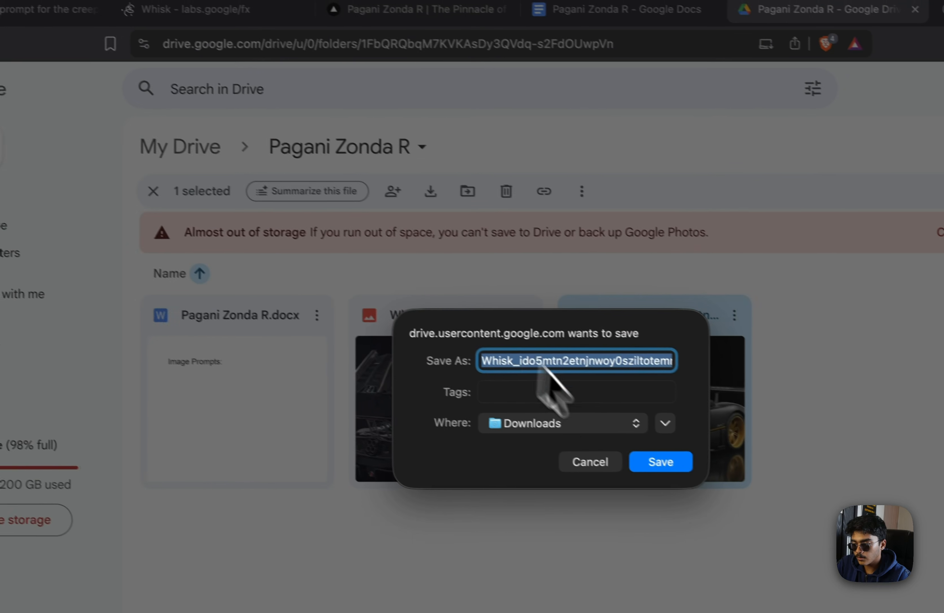
left_click(664, 487)
Add the gold-wheeled Zonda image to Whisk as a second subject
left_click(191, 8)
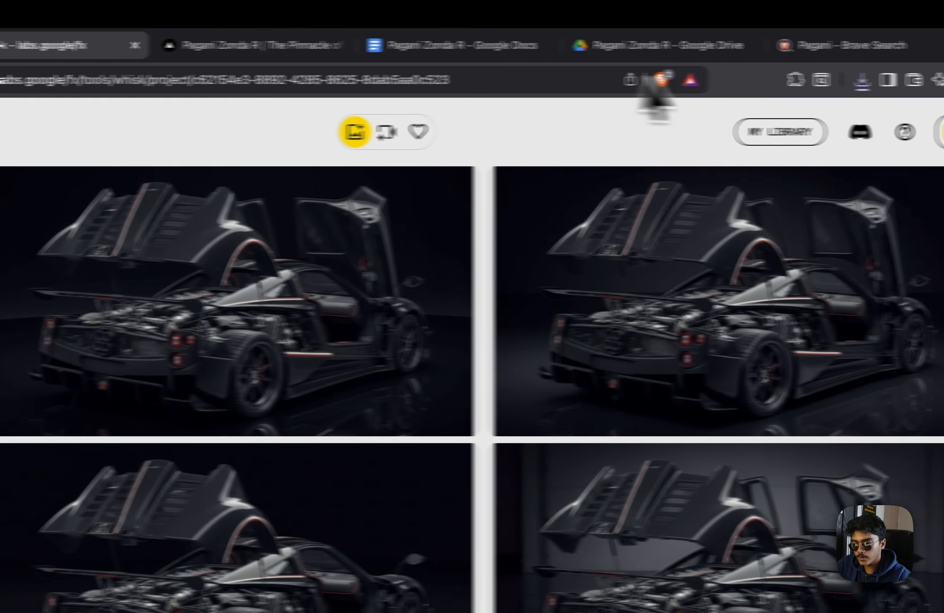
left_click(943, 39)
left_click_drag(613, 187, 109, 368)
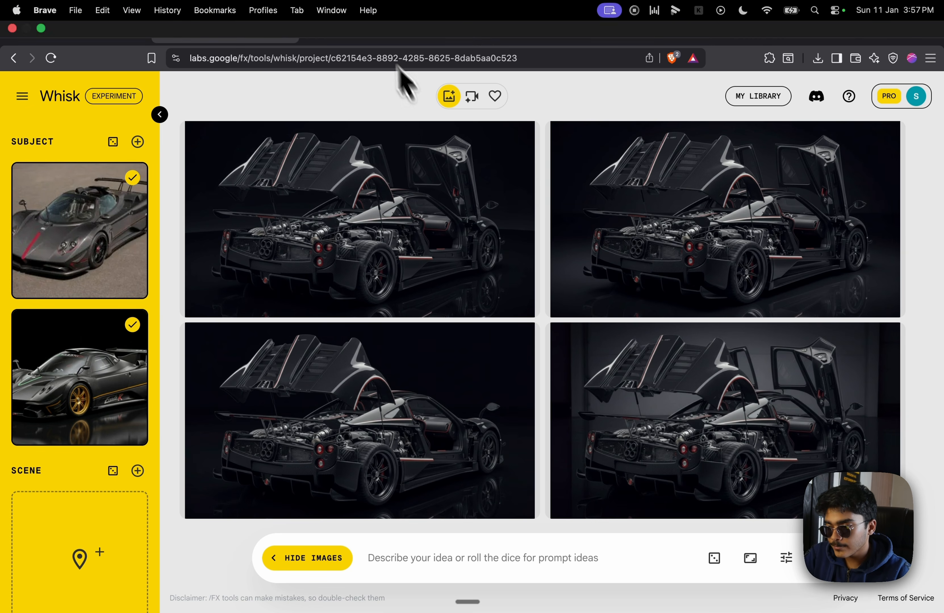
Select the Front Shot prompt line about matching the Zonda R Car's angle for copying
left_click(482, 37)
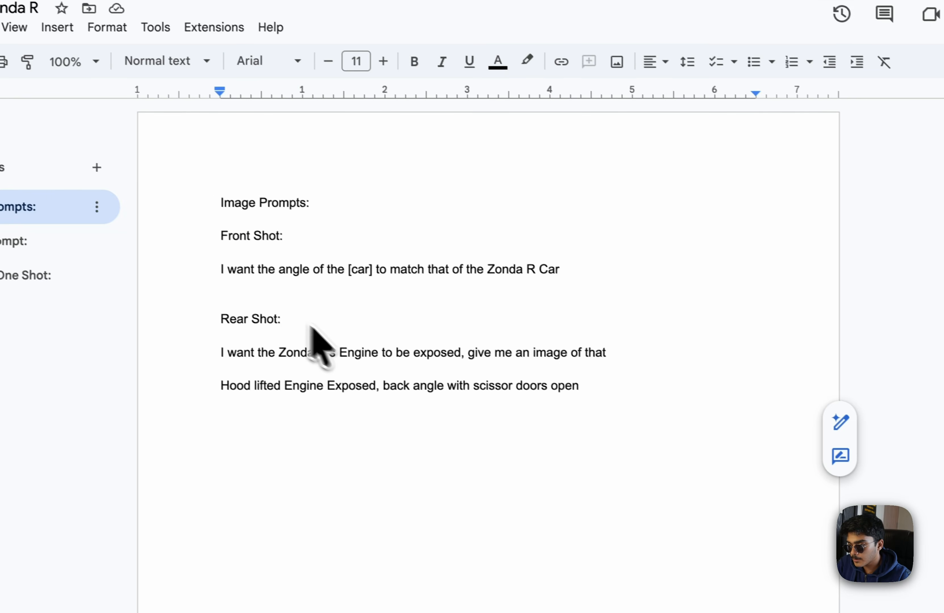
left_click_drag(220, 270, 709, 271)
key("super+c")
left_click(327, 8)
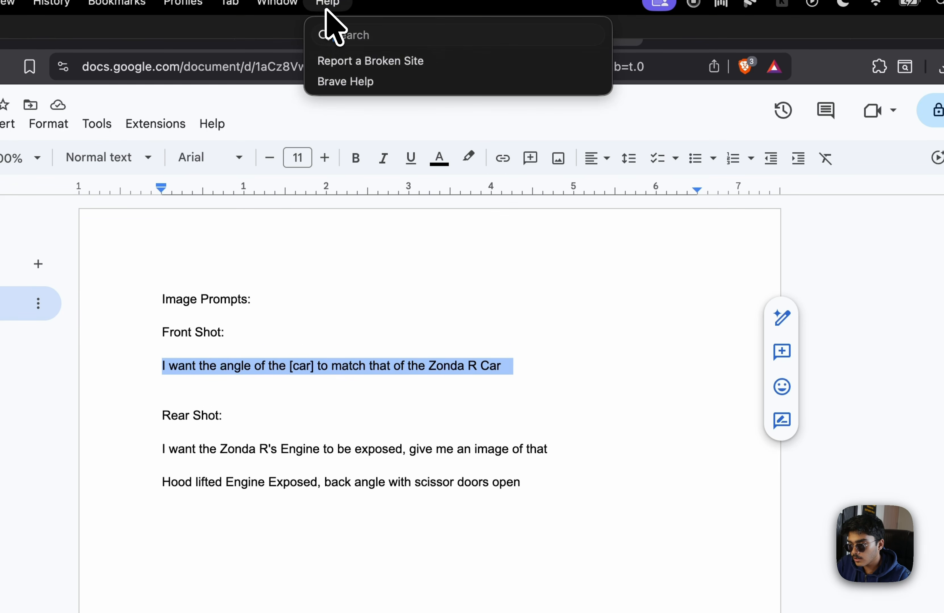
left_click(333, 296)
Paste the Front Shot prompt into Whisk, replace [car] with 'Pagani Huyura', and generate
left_click(366, 22)
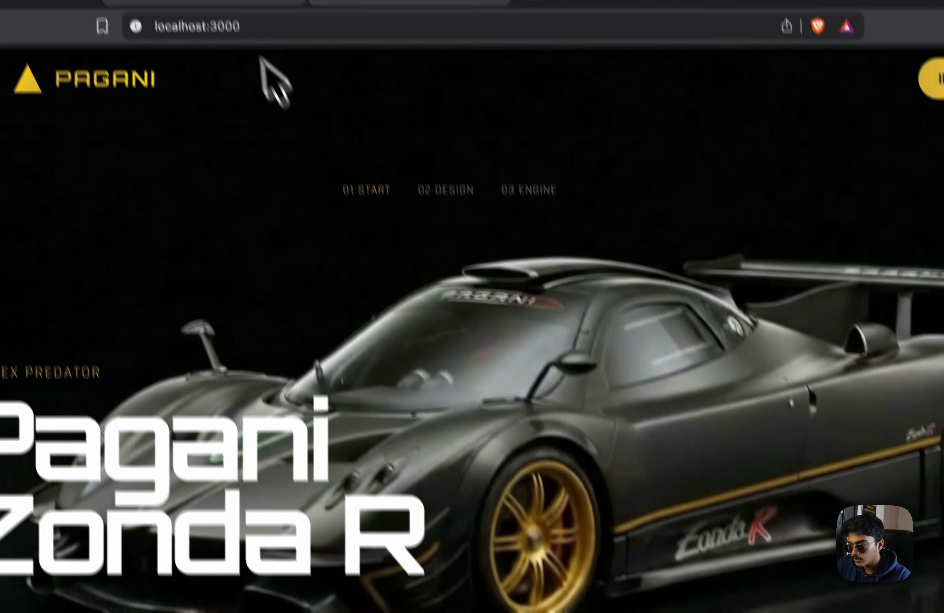
left_click(203, 2)
left_click(399, 550)
key("super+v")
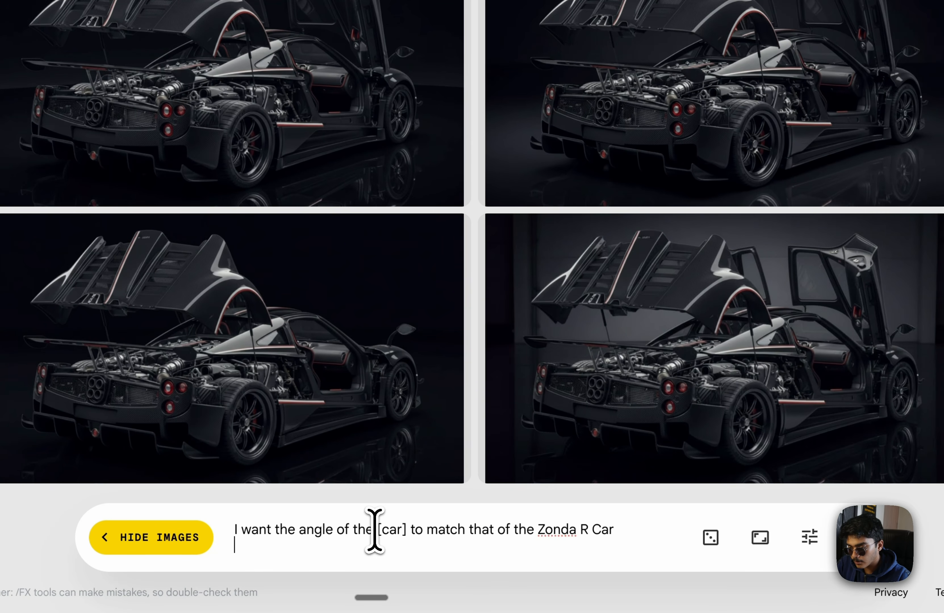
left_click_drag(402, 530, 406, 531)
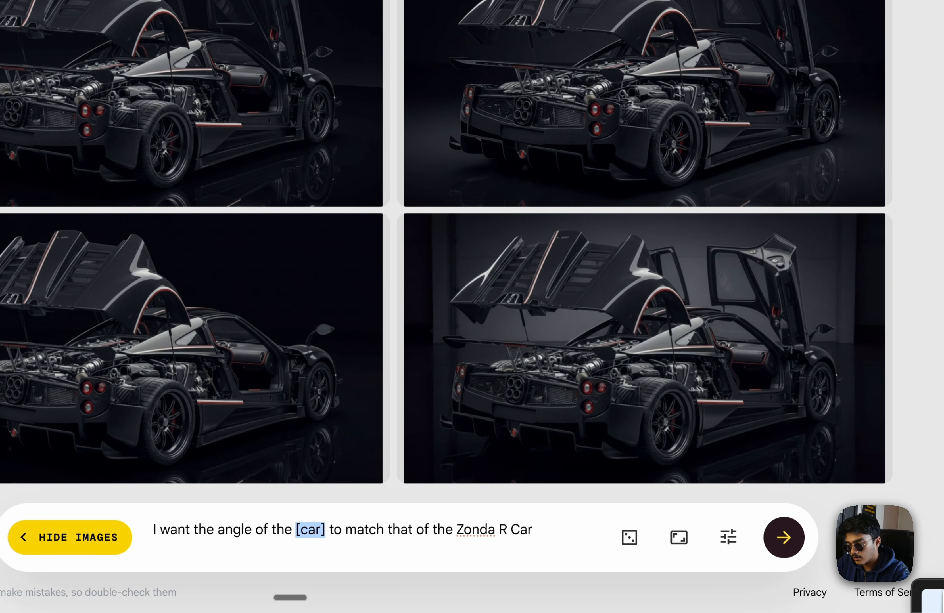
type("Pagani Hu")
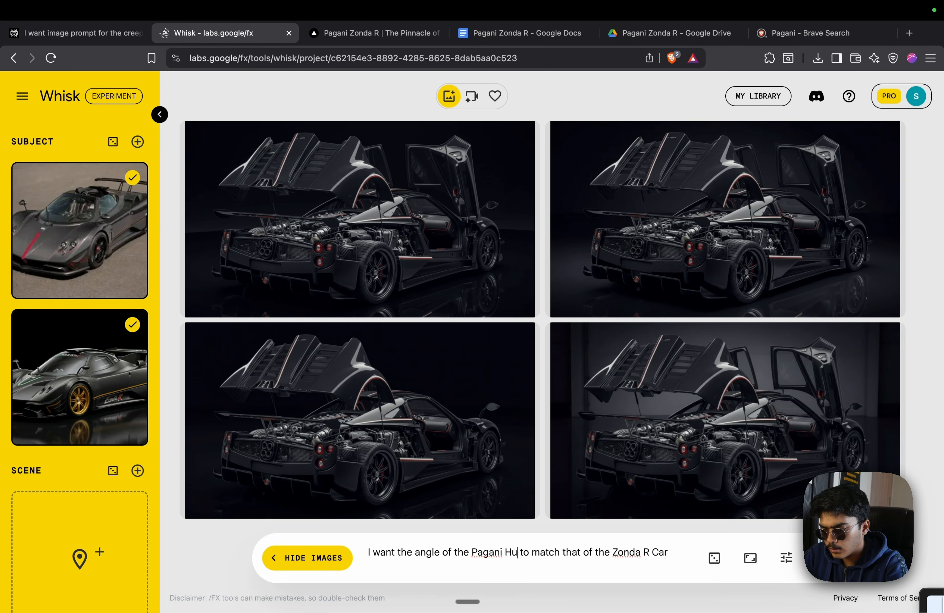
type("yura")
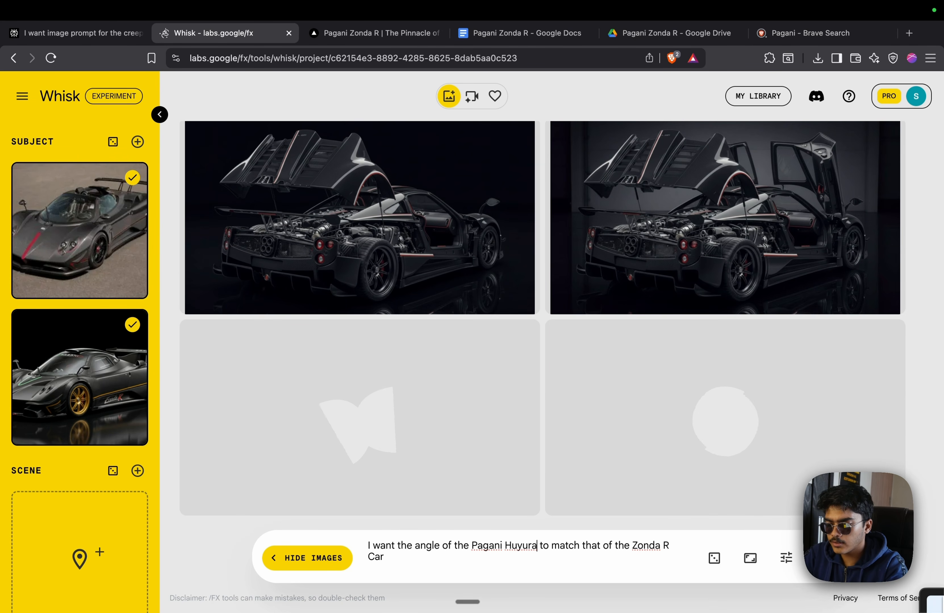
key("Return")
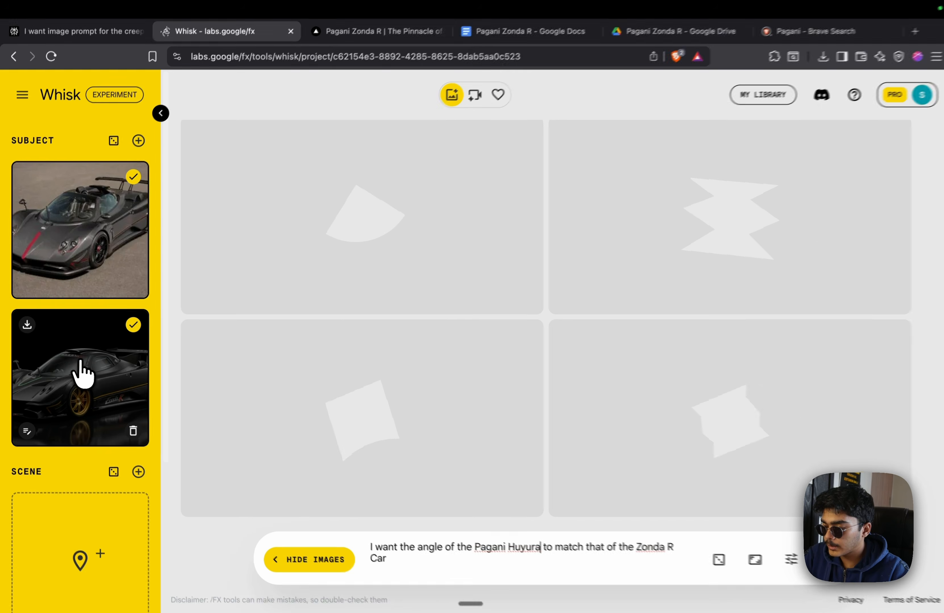
Toggle the second subject image off and on, then scroll through the generated renders
left_click(82, 363)
left_click(90, 364)
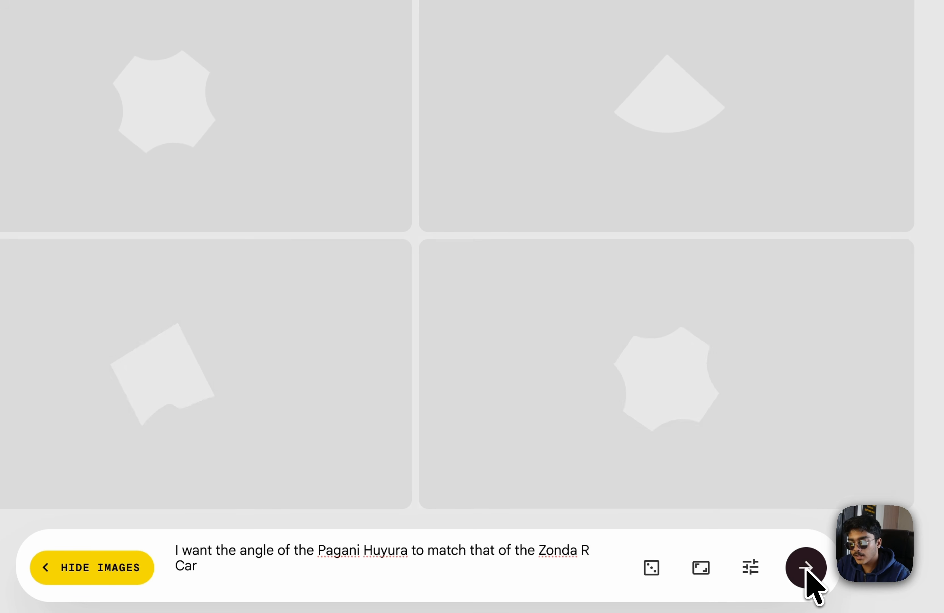
scroll(495, 281, "up", 12)
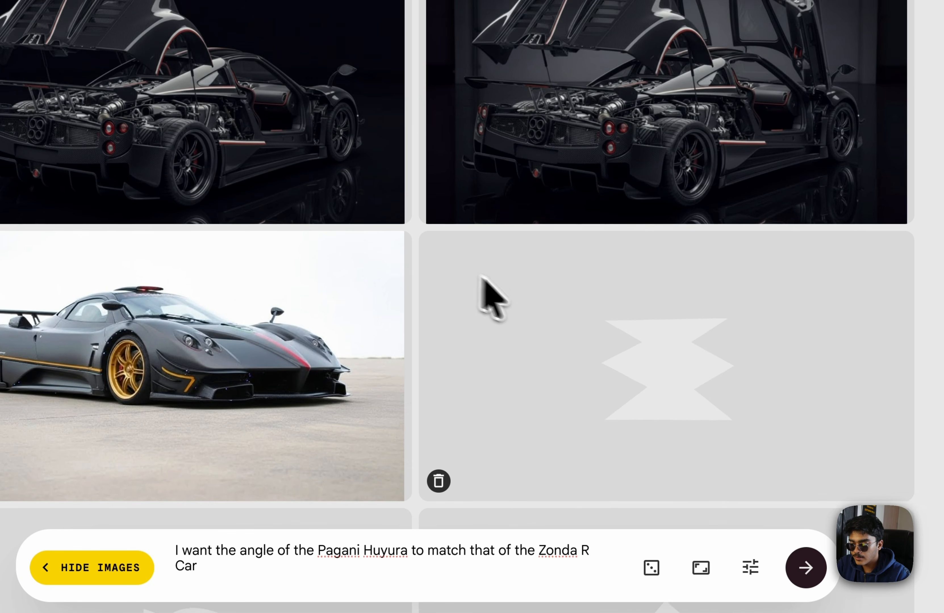
scroll(481, 276, "down", 3)
scroll(254, 233, "up", 1)
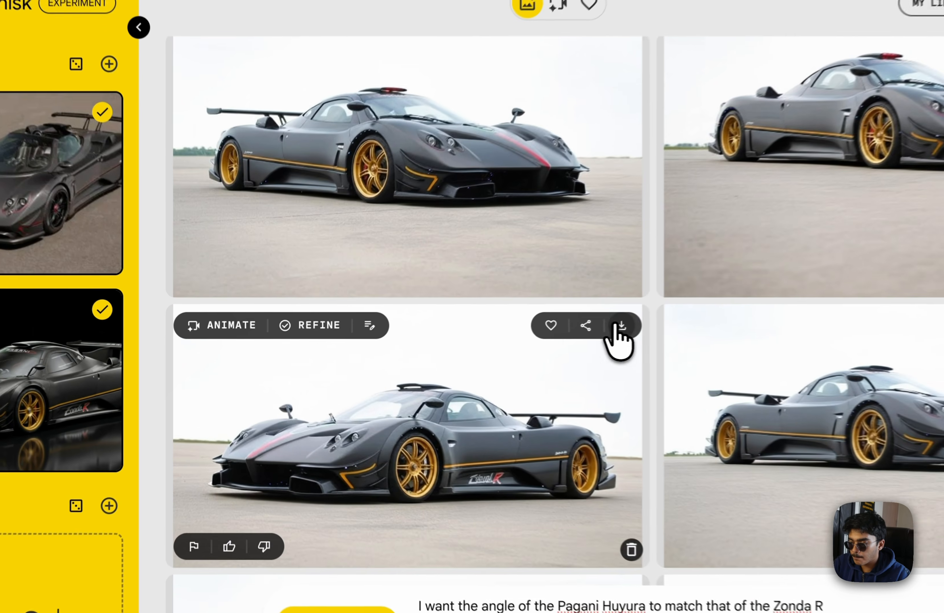
Save the chosen generated Zonda render to Downloads and remove the grey Zonda subject
left_click(518, 336)
left_click(557, 363)
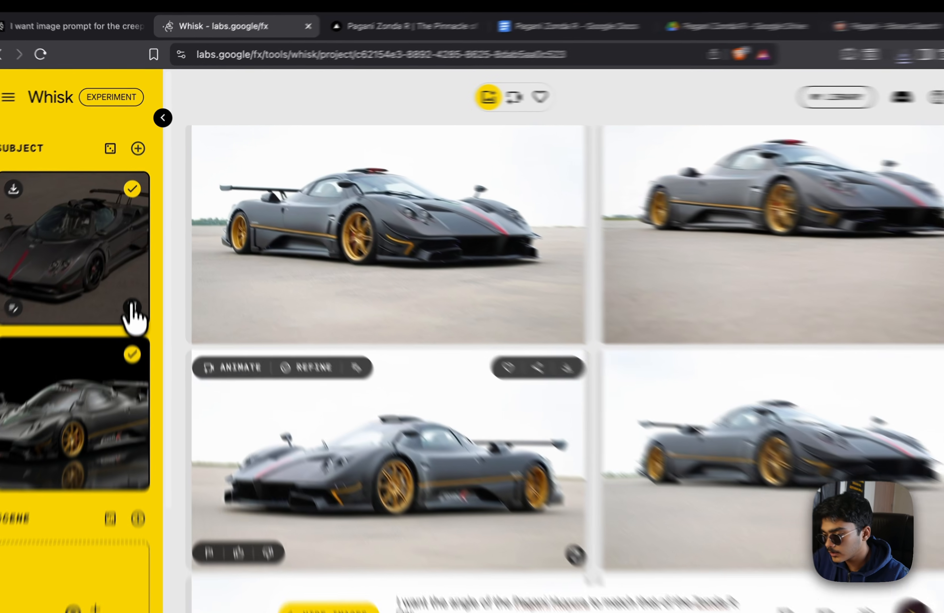
left_click(132, 284)
left_click(127, 374)
Download the rear engine-bay Zonda R image from the Drive folder
left_click(657, 13)
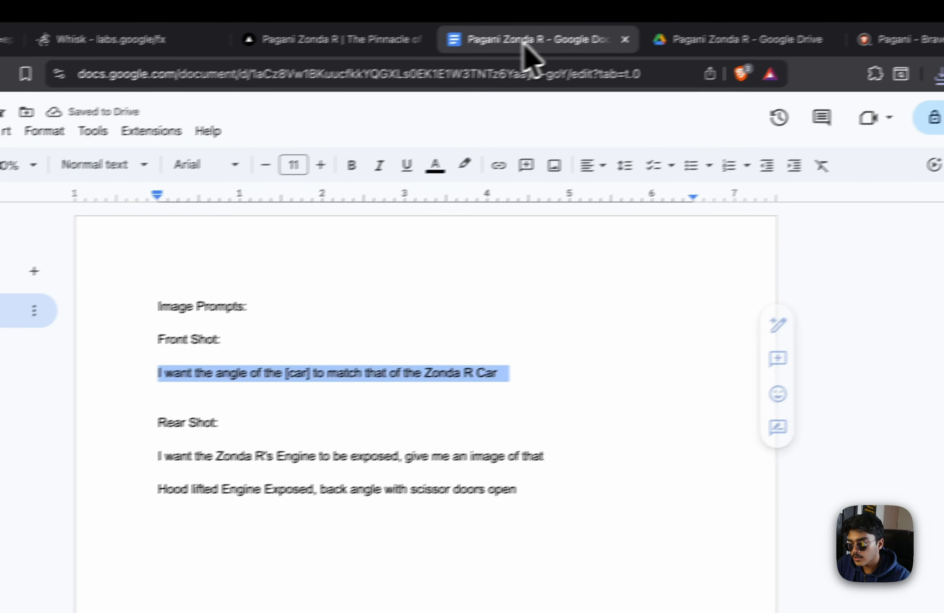
left_click(713, 44)
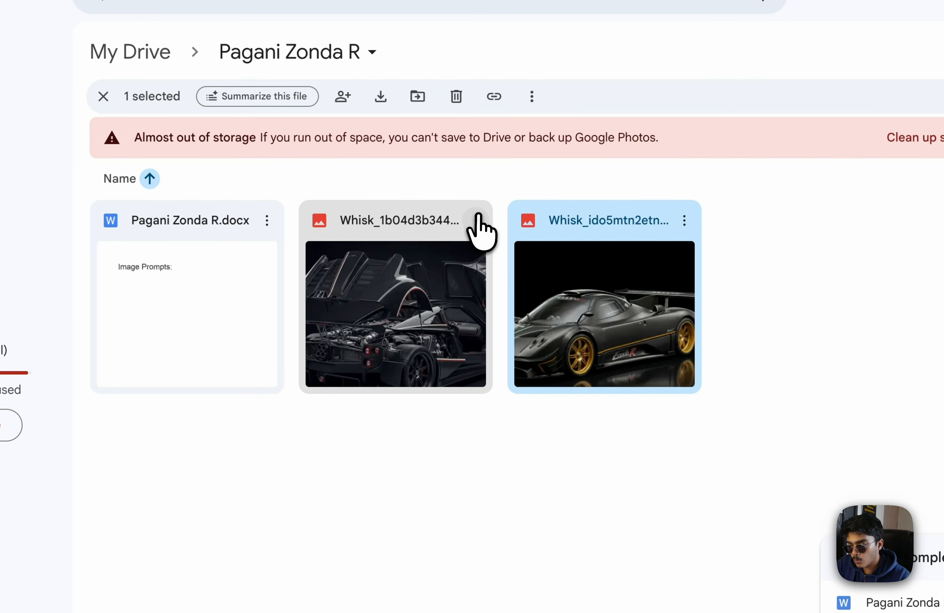
left_click(478, 218)
left_click(535, 296)
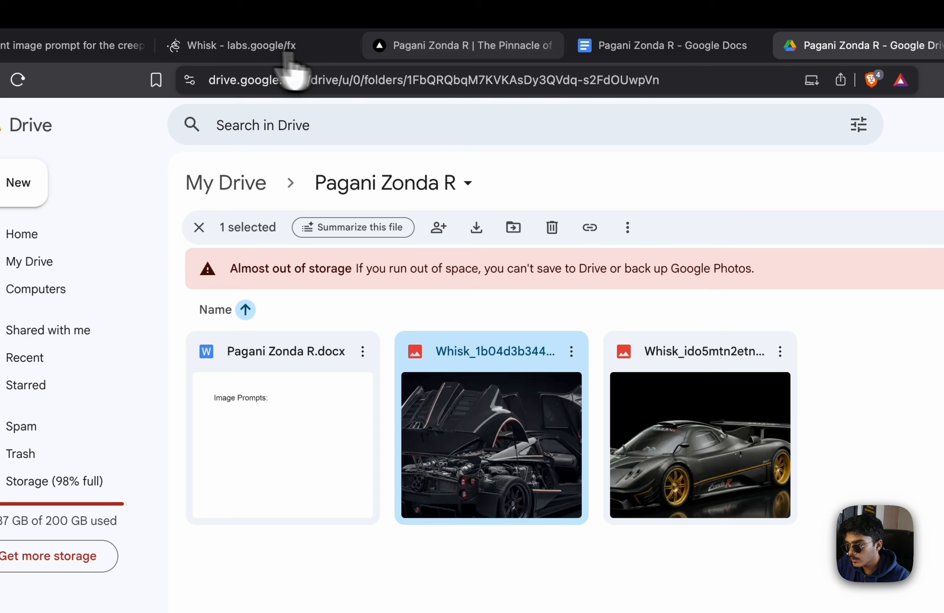
left_click(263, 40)
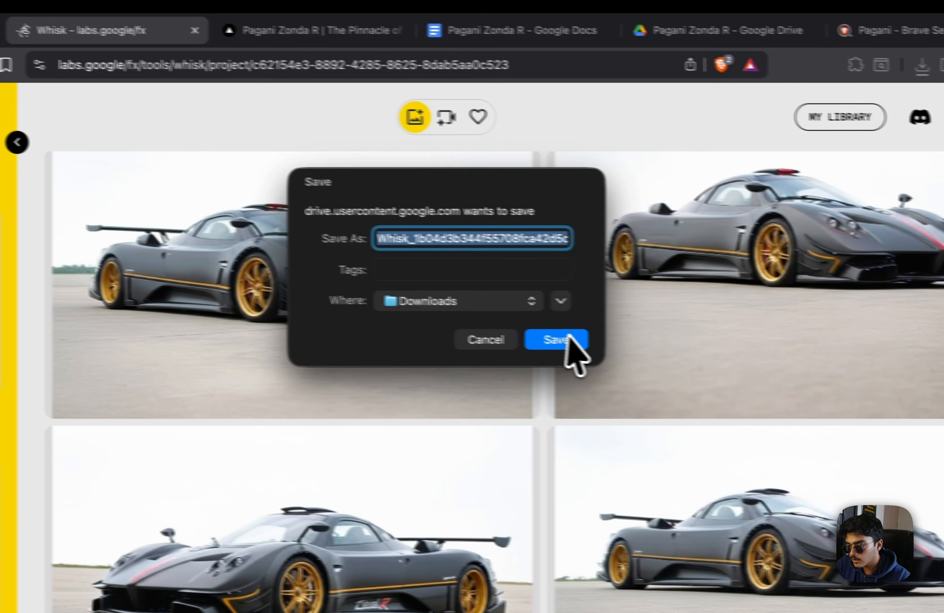
left_click(706, 354)
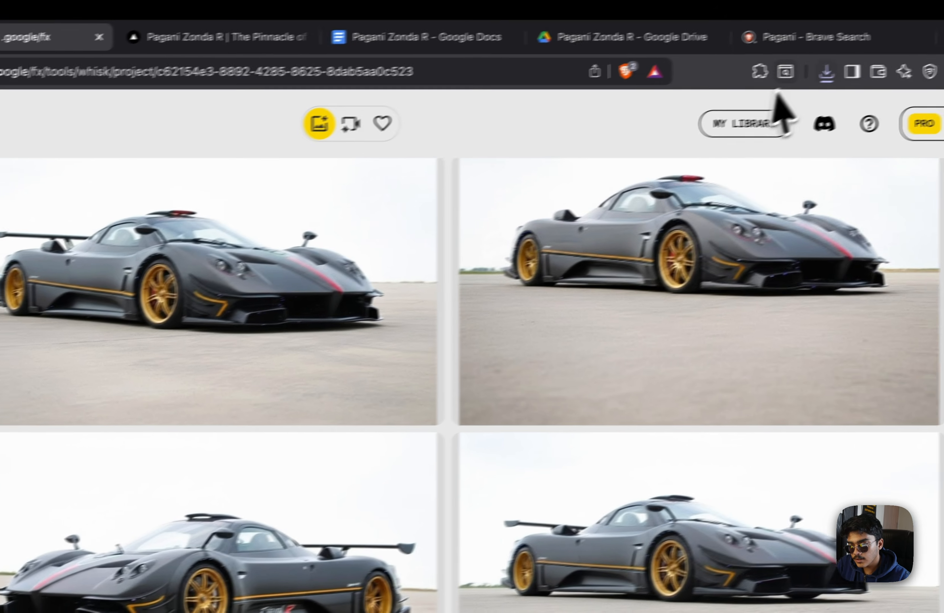
Add the engine-bay image as a subject and delete the dark Zonda R reference
left_click(814, 70)
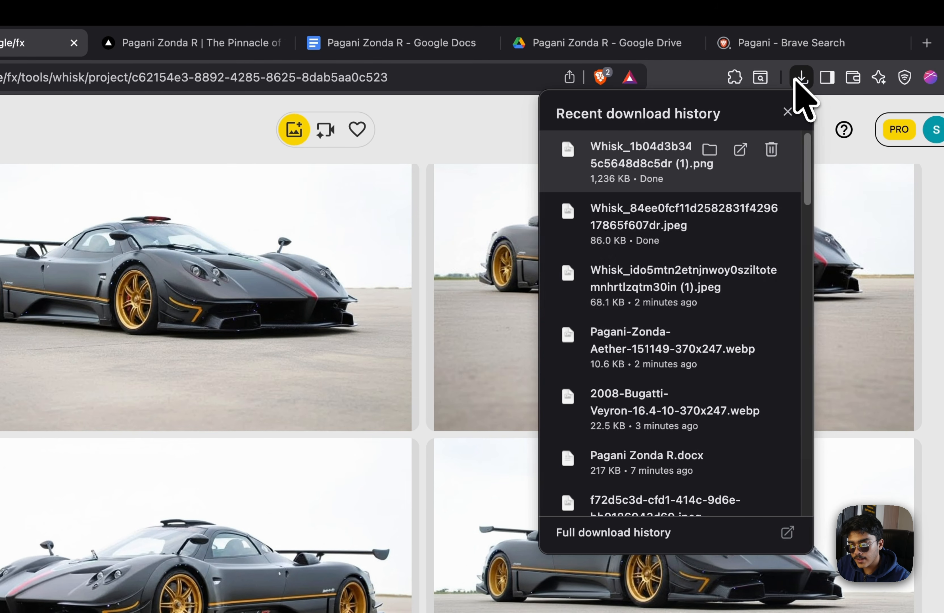
left_click_drag(625, 343, 74, 279)
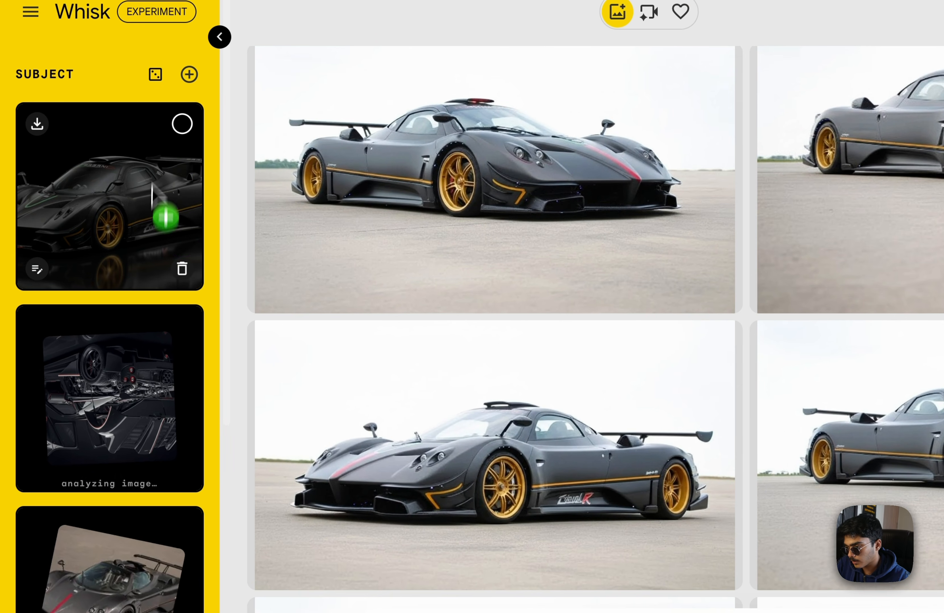
left_click(181, 269)
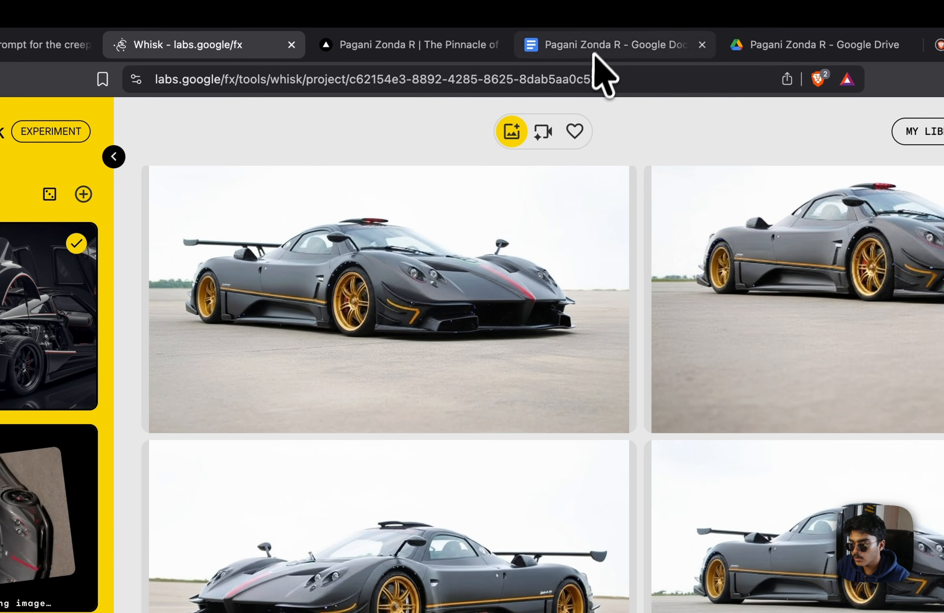
Replace the Whisk prompt with the rear-shot prompt from Google Docs and generate
left_click(595, 28)
left_click_drag(223, 317, 695, 446)
key("super+c")
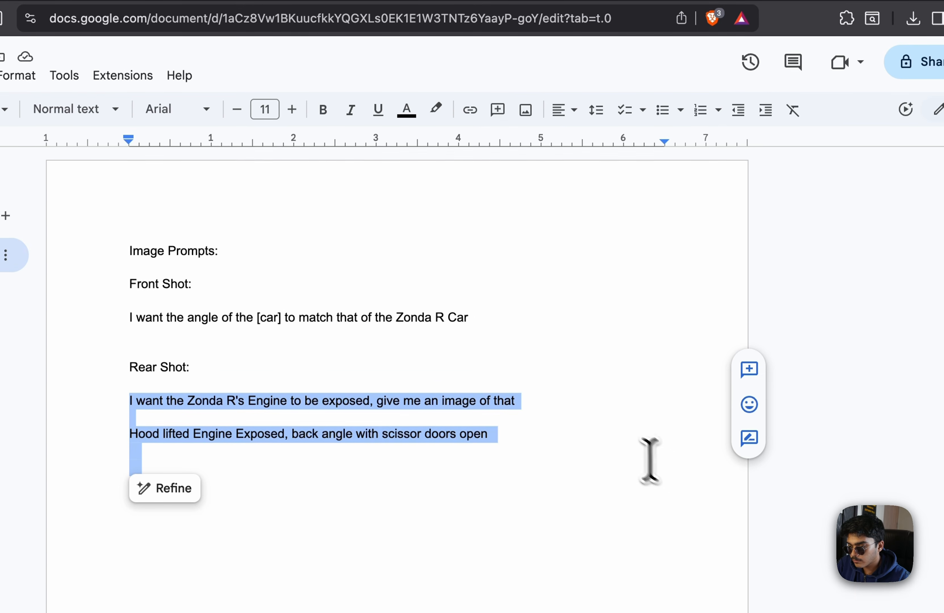
left_click(417, 40)
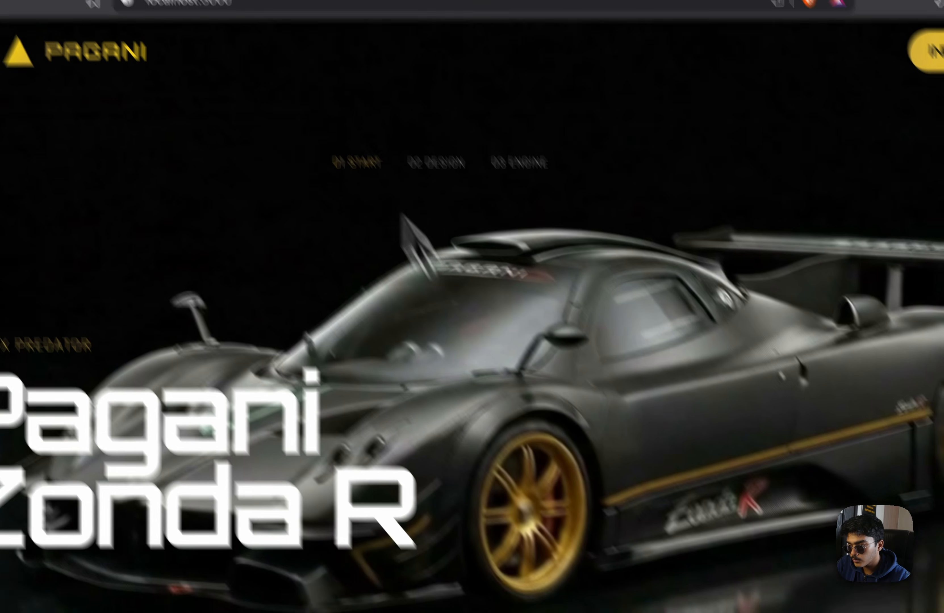
left_click(208, 43)
key("super+a")
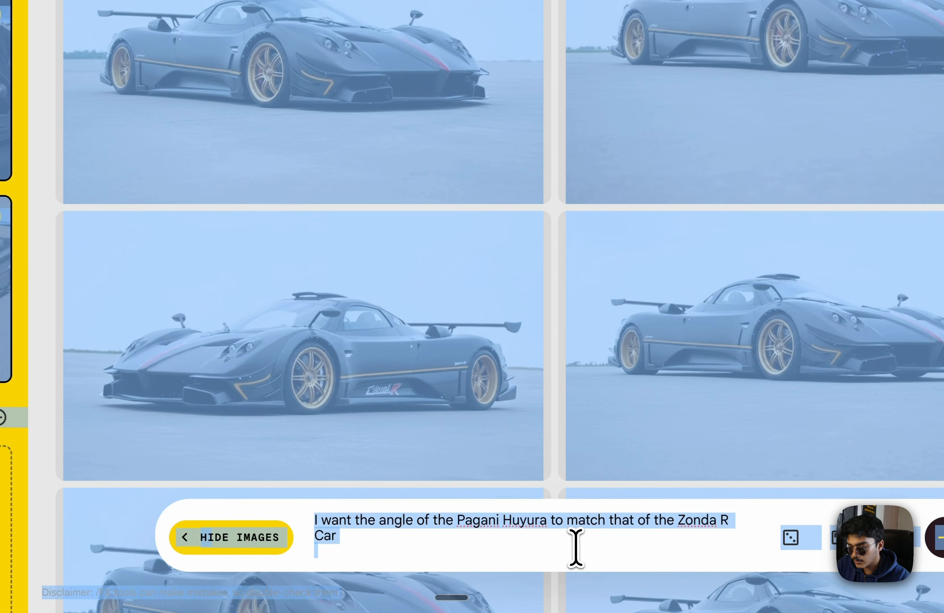
left_click(576, 544)
key("super+a")
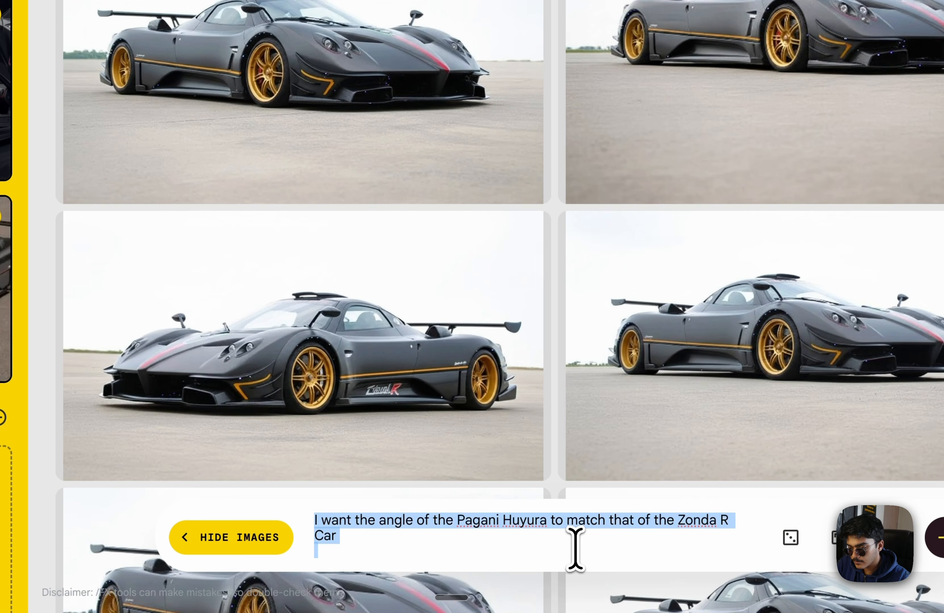
key("super+v")
type("Similar to the a")
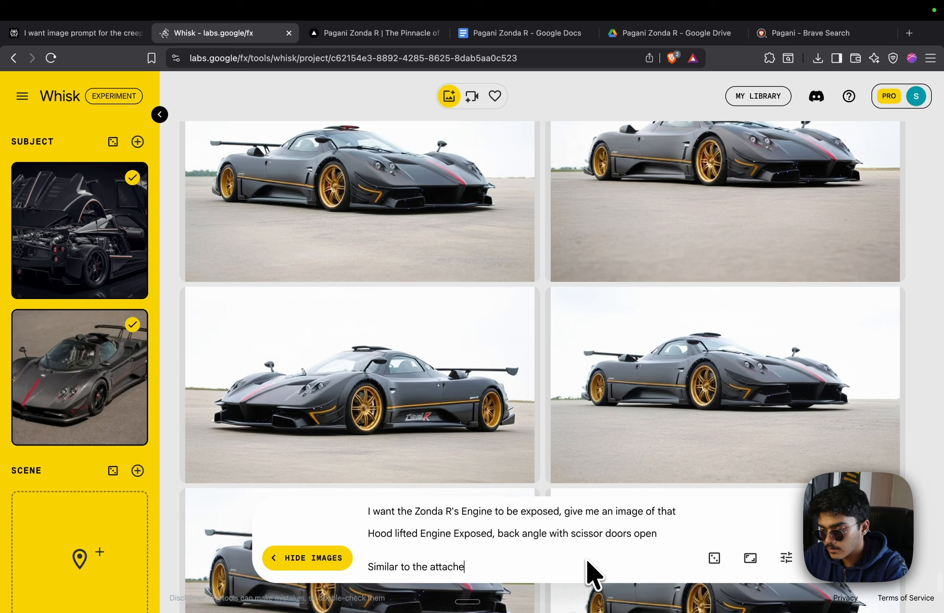
key("Return")
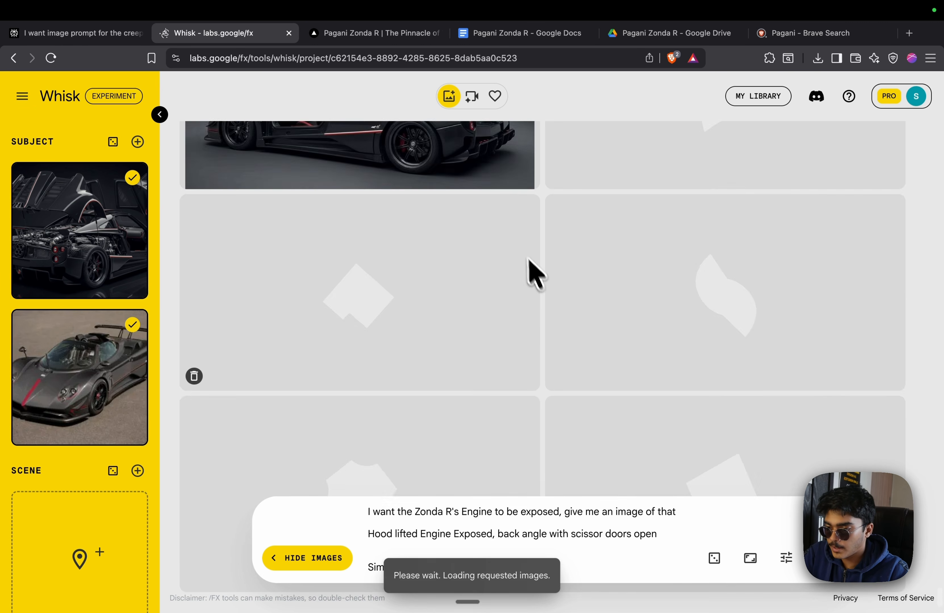
Add the Zonda track image as a subject, append that the car should be on the track, and regenerate
scroll(470, 310, "up", 3)
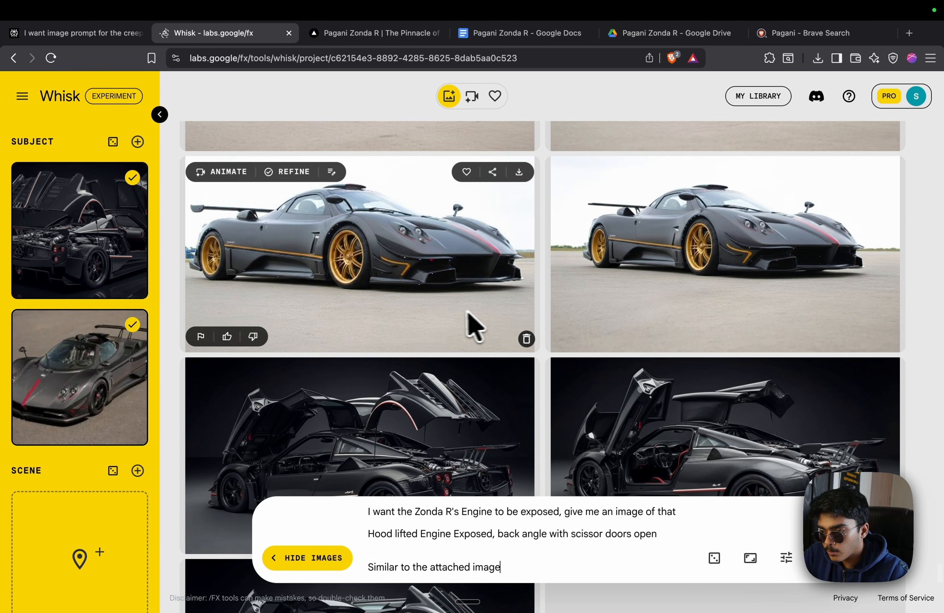
scroll(458, 307, "down", 1)
left_click_drag(358, 280, 380, 235)
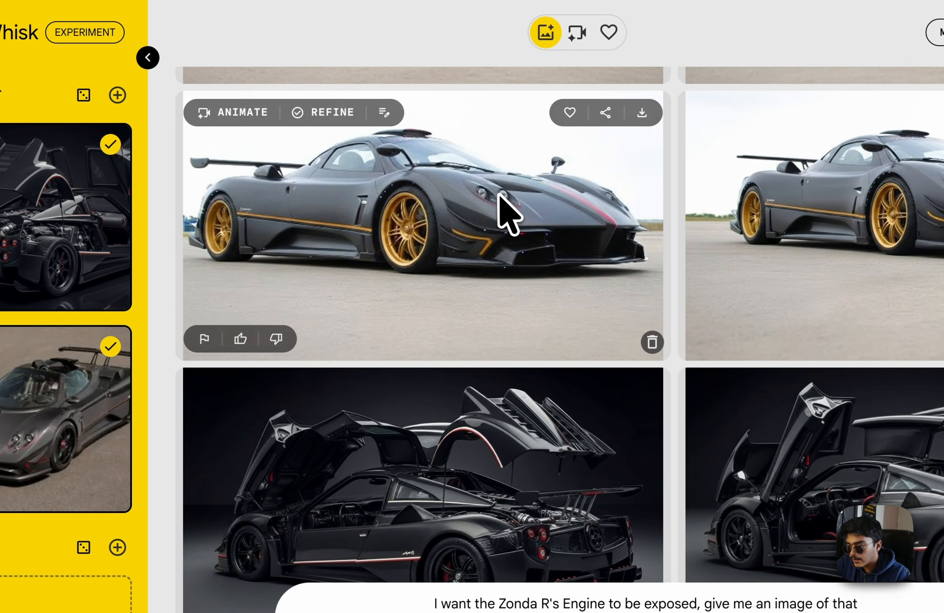
scroll(518, 227, "up", 7)
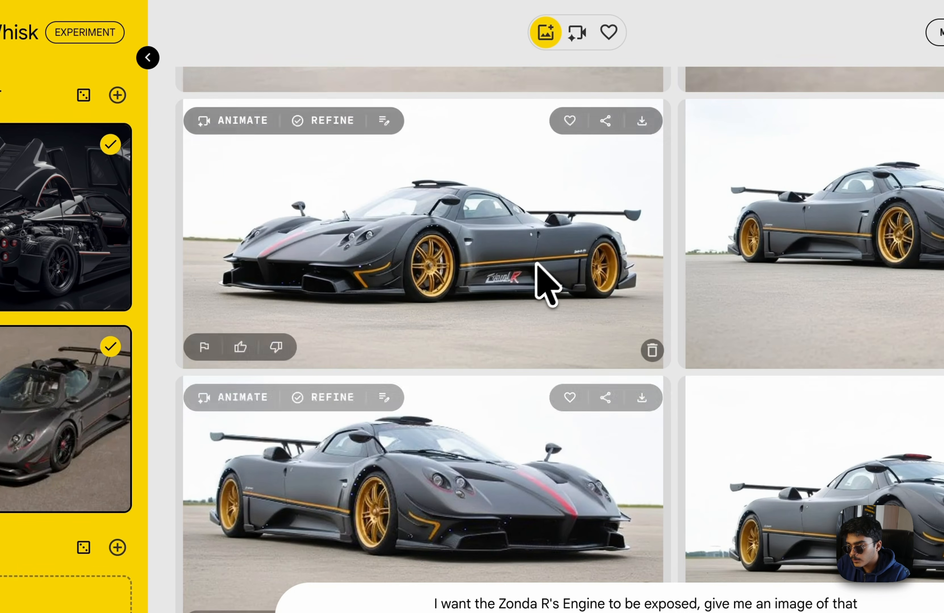
scroll(526, 257, "up", 2)
left_click_drag(483, 324, 77, 558)
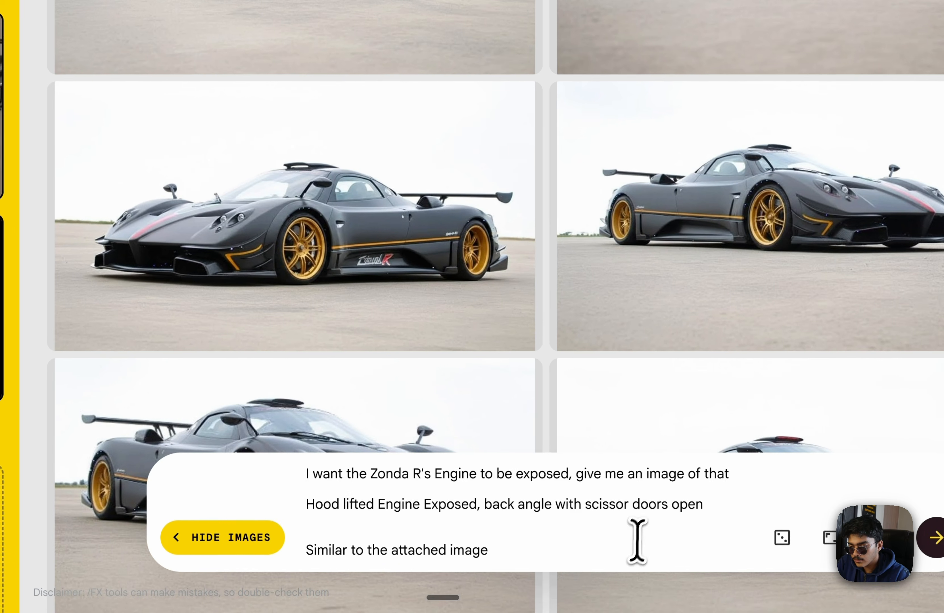
left_click(633, 548)
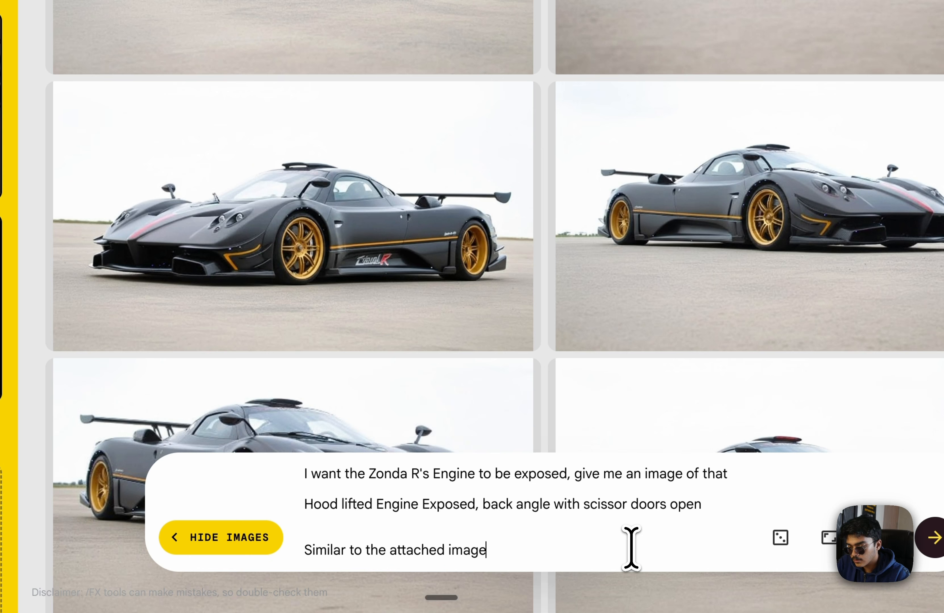
type(", the ")
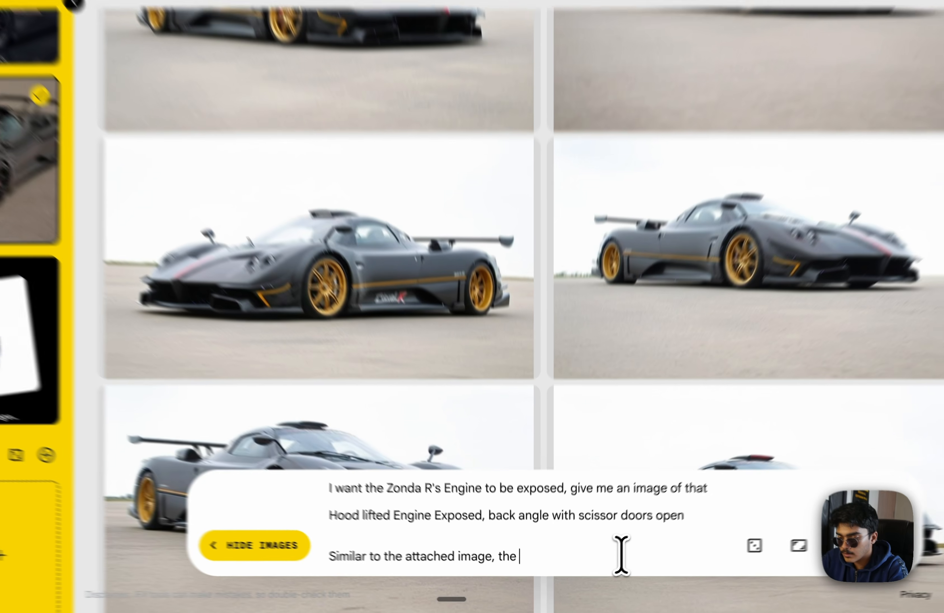
type("car sho")
type("uld be on ")
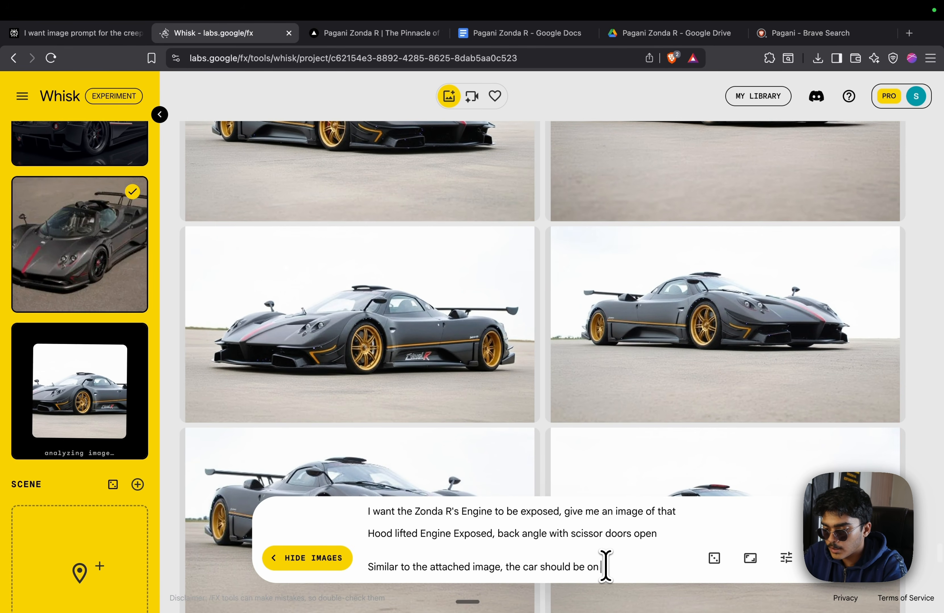
type("the track")
key("Return")
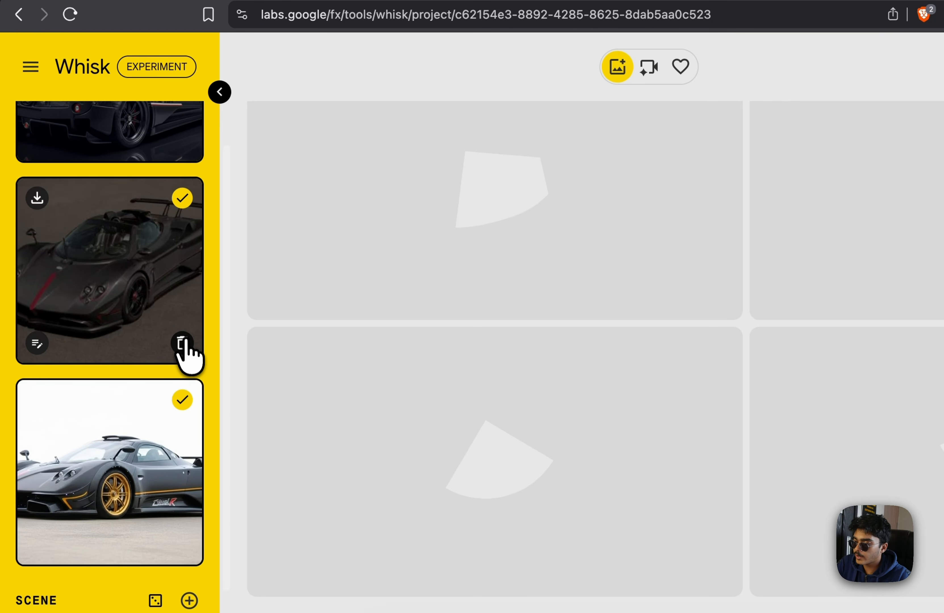
Remove the dark-background reference, regenerate, and save the right-hand track render to Downloads
left_click(184, 347)
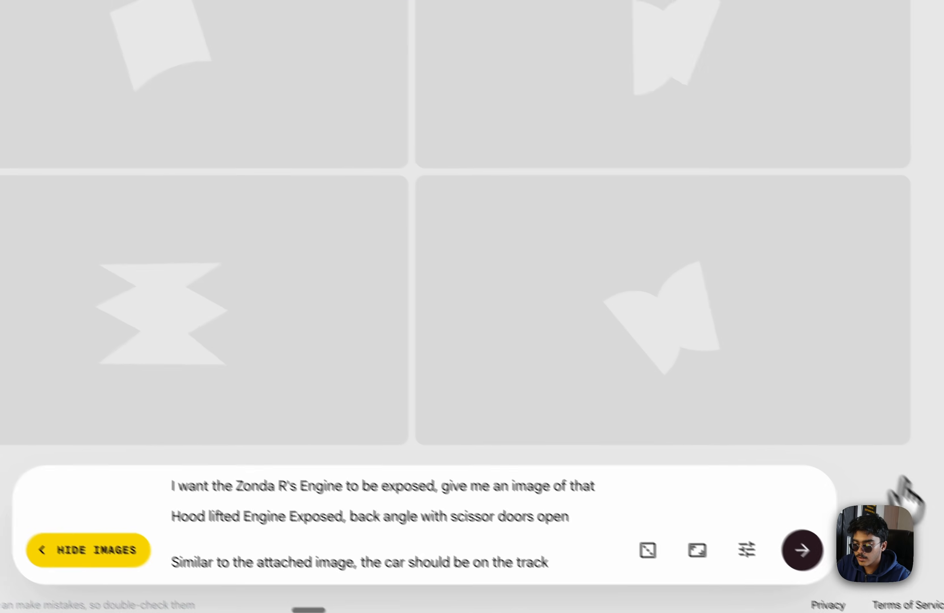
left_click(785, 540)
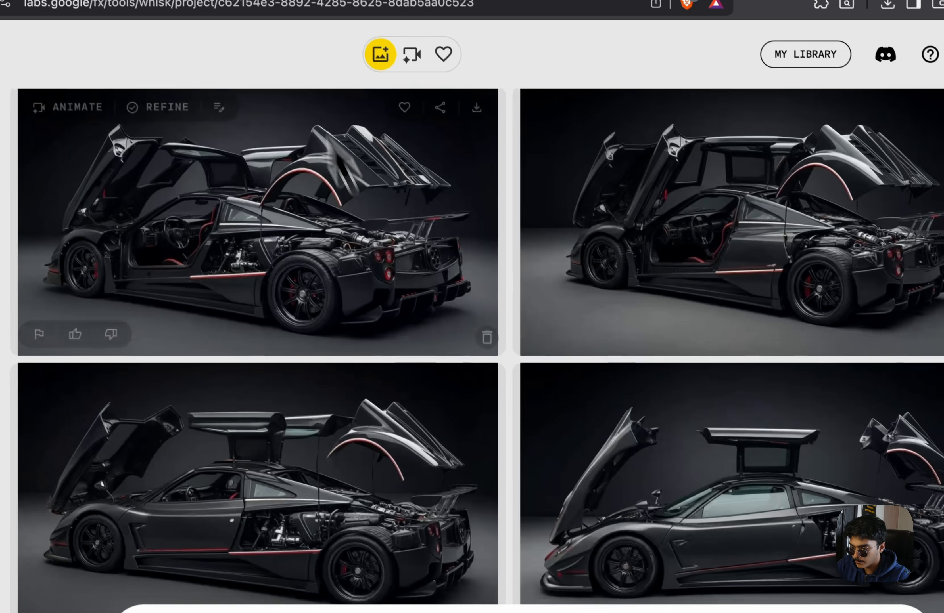
scroll(483, 342, "down", 10)
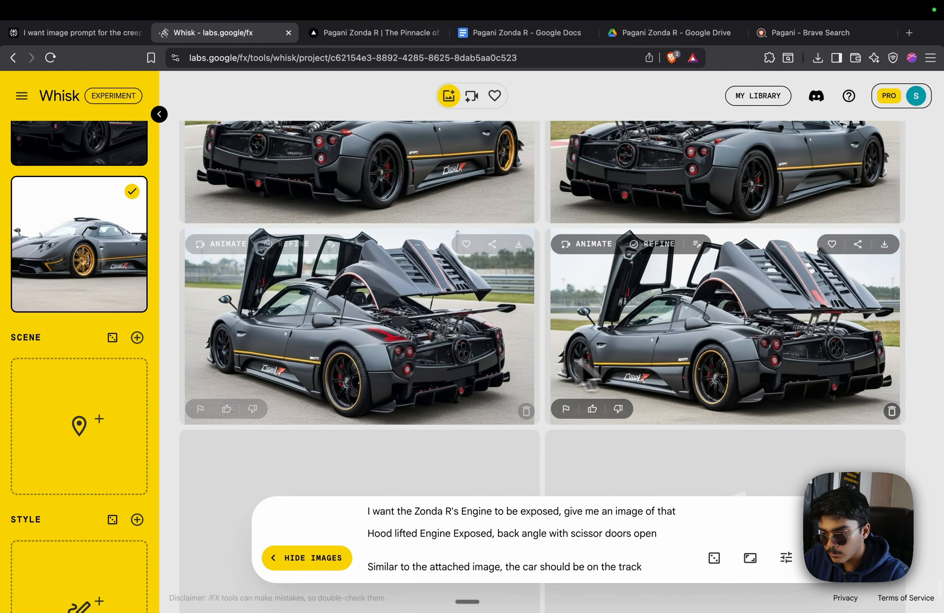
left_click(884, 243)
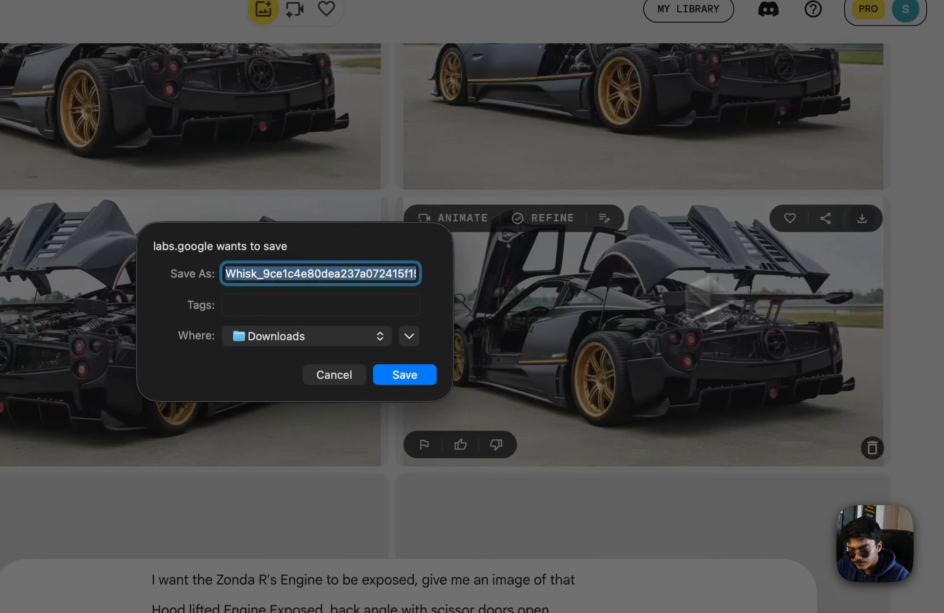
left_click(414, 373)
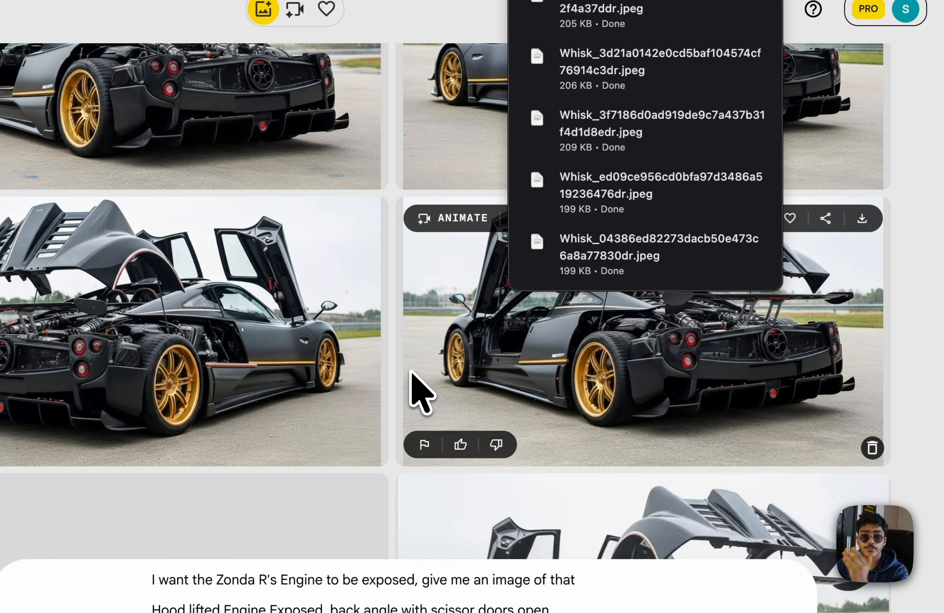
Upload a downloaded Whisk image as the starting frame in Flow and crop it
key("ctrl+Left")
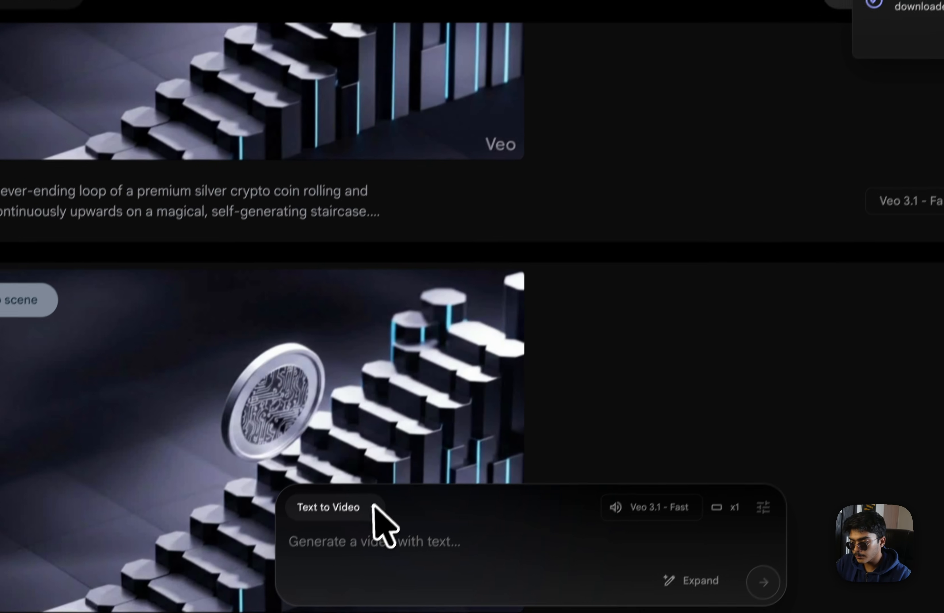
left_click(322, 521)
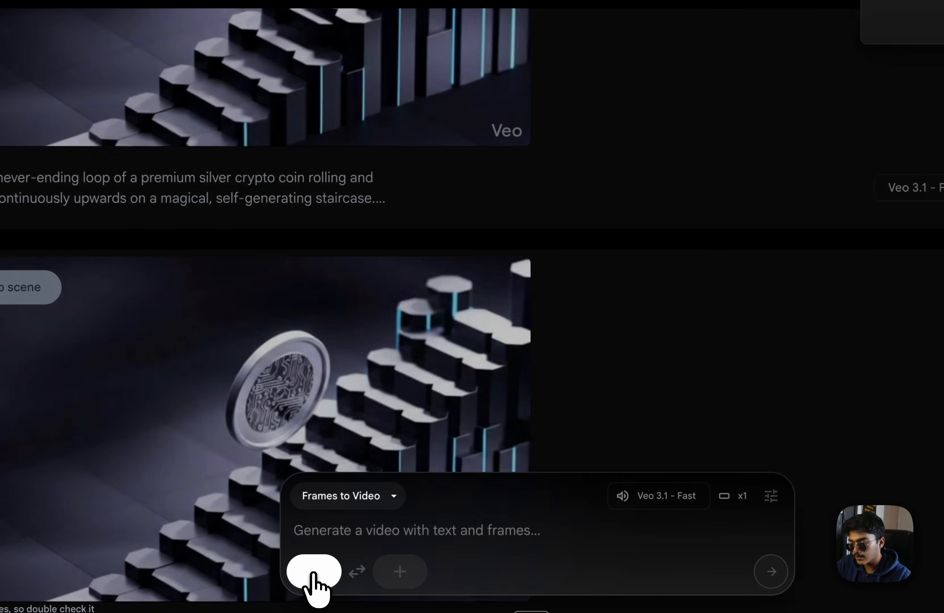
left_click(314, 571)
left_click(257, 295)
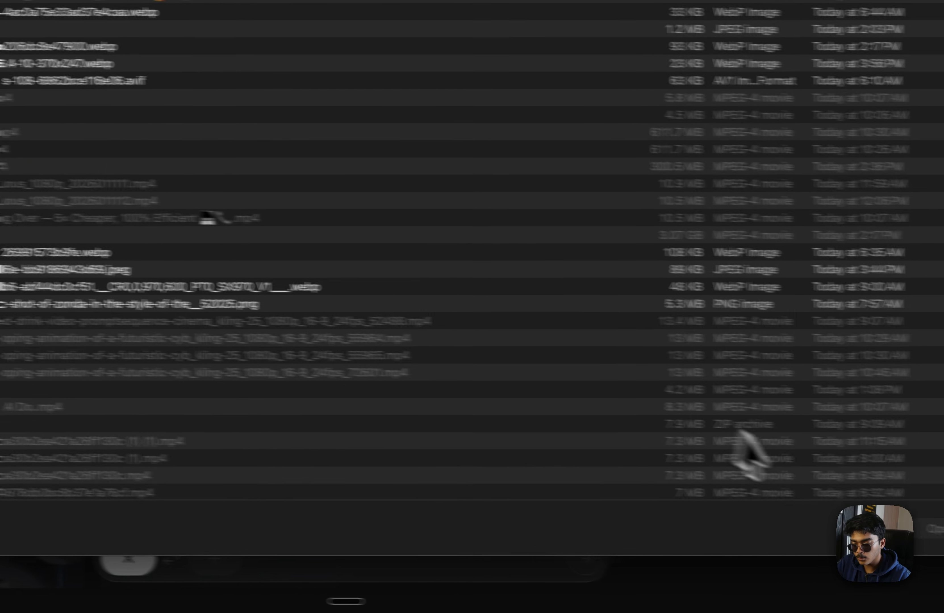
scroll(323, 348, "down", 10)
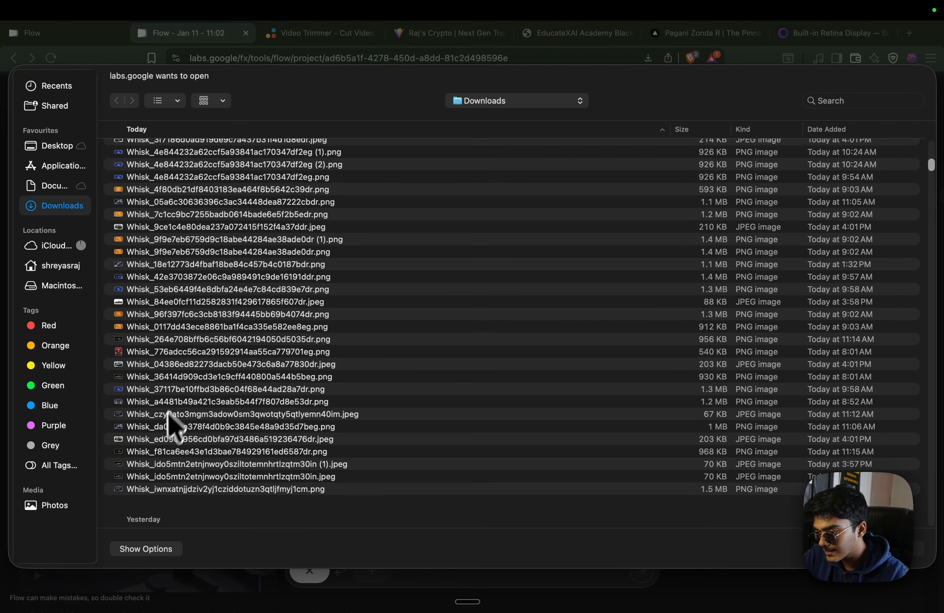
left_click(162, 436)
key("space")
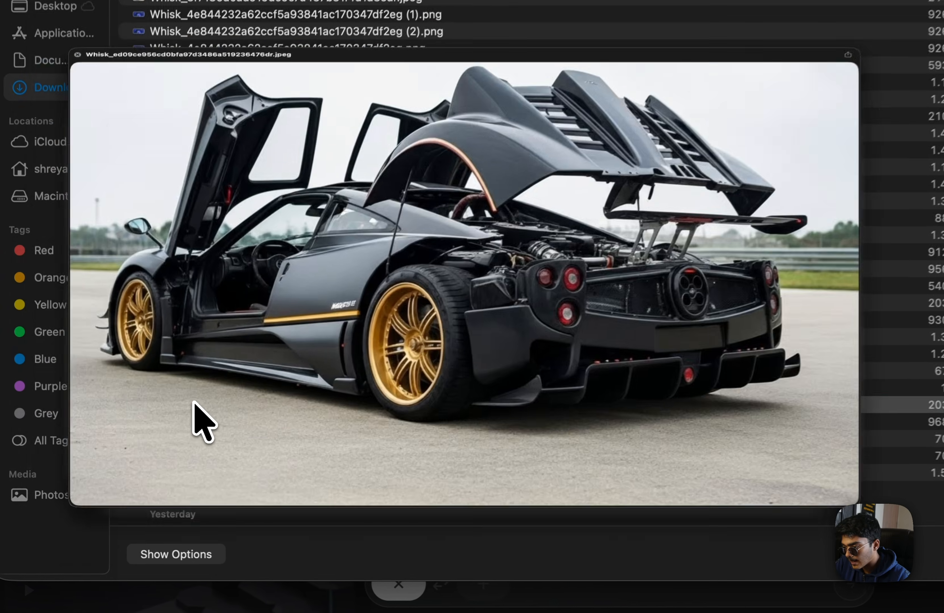
key("space")
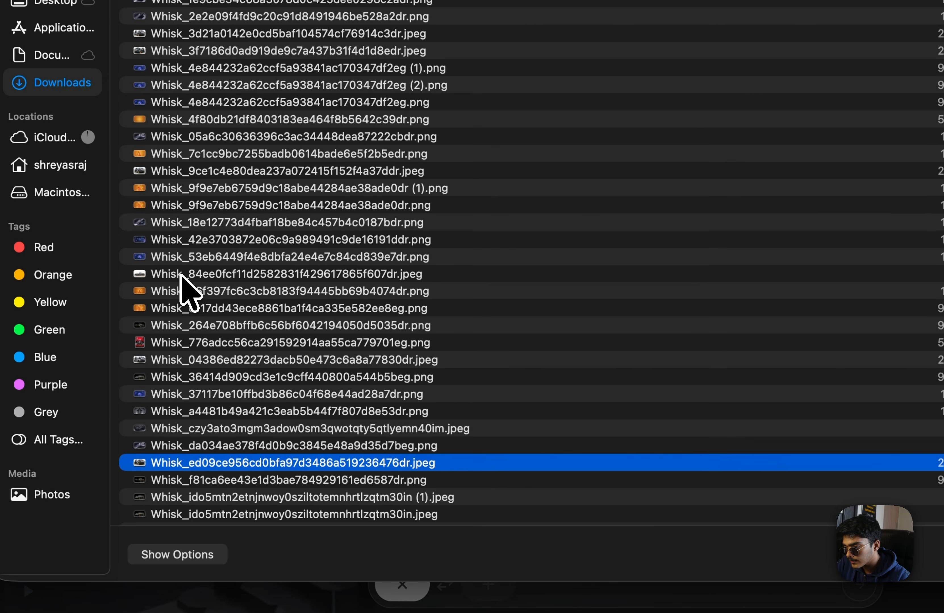
left_click(180, 275)
key("space")
key("space")
left_click(153, 358)
key("space")
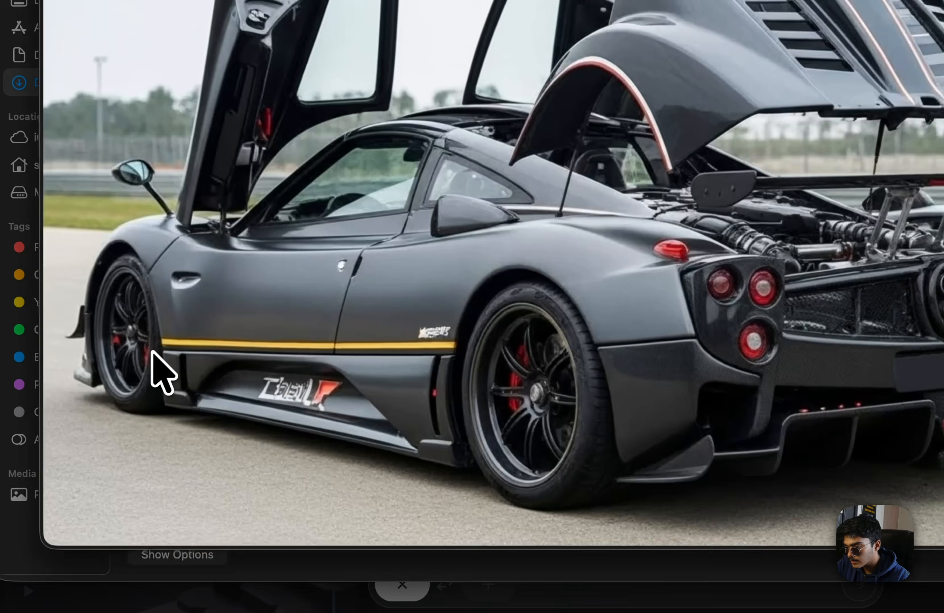
key("space")
key("Return")
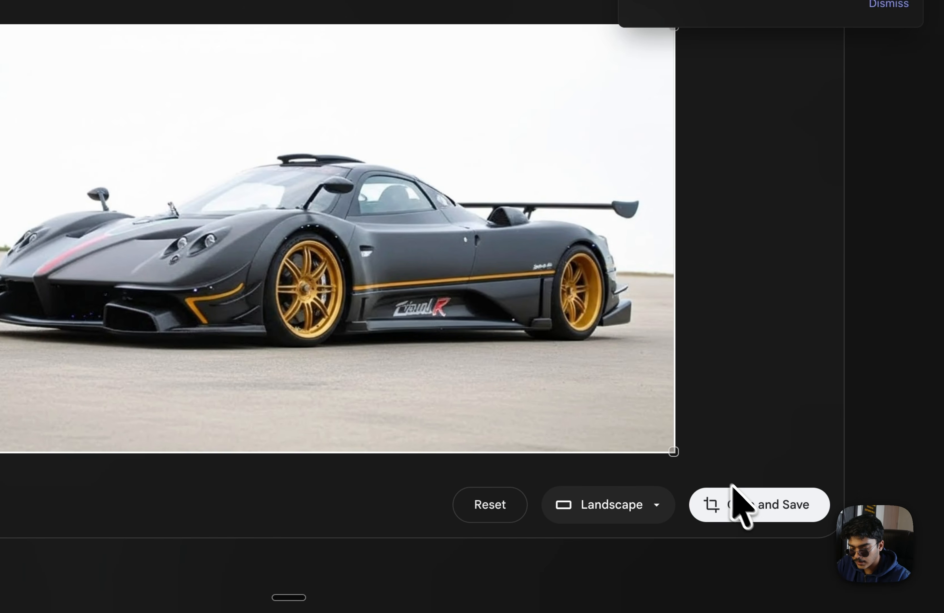
left_click(739, 503)
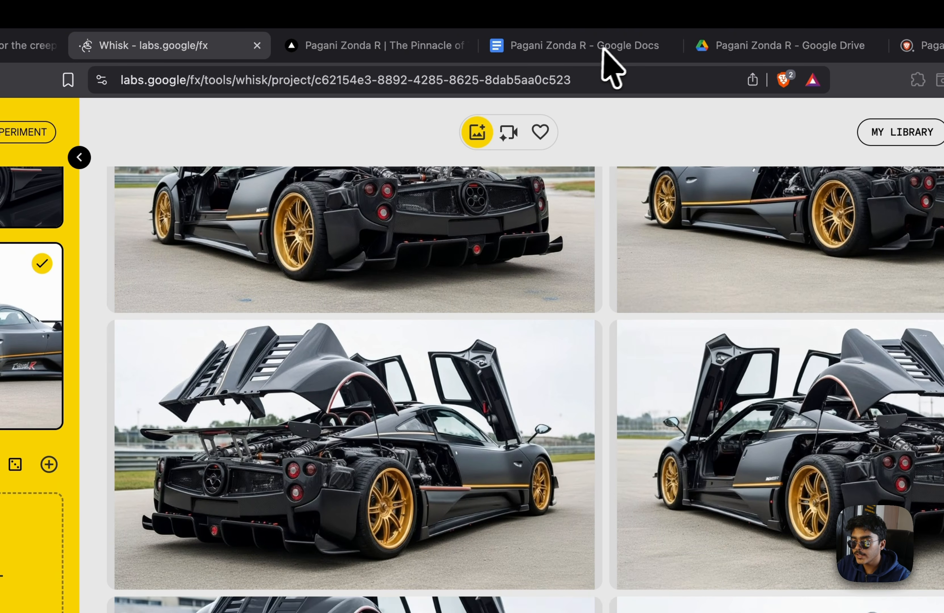
Paste the long video prompt and upload and crop the car image as another frame
left_click(602, 46)
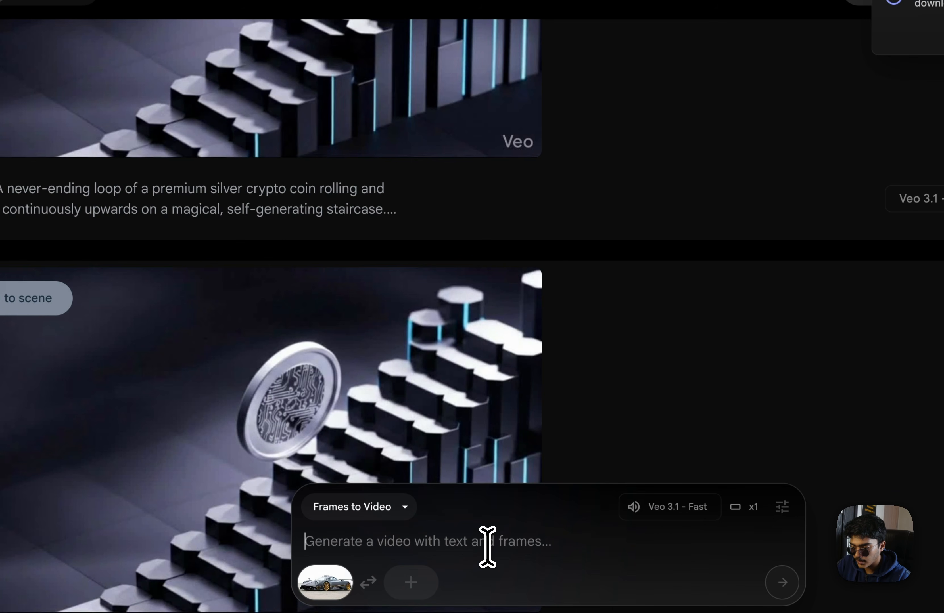
type("A photorealistic, continuous cinematic shot of a matte carbon fiber Pagani Zonda R in a high-contrast dark studio. The camera begins at a low, aggressive front-center angle, highlighting the gold wheels and aerodynamic canards. Without cutting, the camera performs a slow, sensual, sweeping orbit around the vehicle's flank. It transitions smoothly from the front three-quarter view, gliding past the side profile to showcase the glossy carbon fiber weave and the intricate side details, eventually arriving at a dramatic low rear angle, framing the massive wing and central exhaust pipes. Once established in this rear position, the rear clamshell cover lifts away vertically out of frame. Immediately following this, the exposed AMG V12 engine undergoes a slow-motion 'technical exploded view' animation. The cylinder heads, exhaust manifolds, and suspension components slowly float outwards from the center block with rigid mechanical precision. There is zero morphing or warping; every part remains solid and textured as they expand to reveal the internal engineering. The lighting remains dramatic and moody, emphasizing the metallic glint of the floating engine parts against the dark background")
left_click(411, 583)
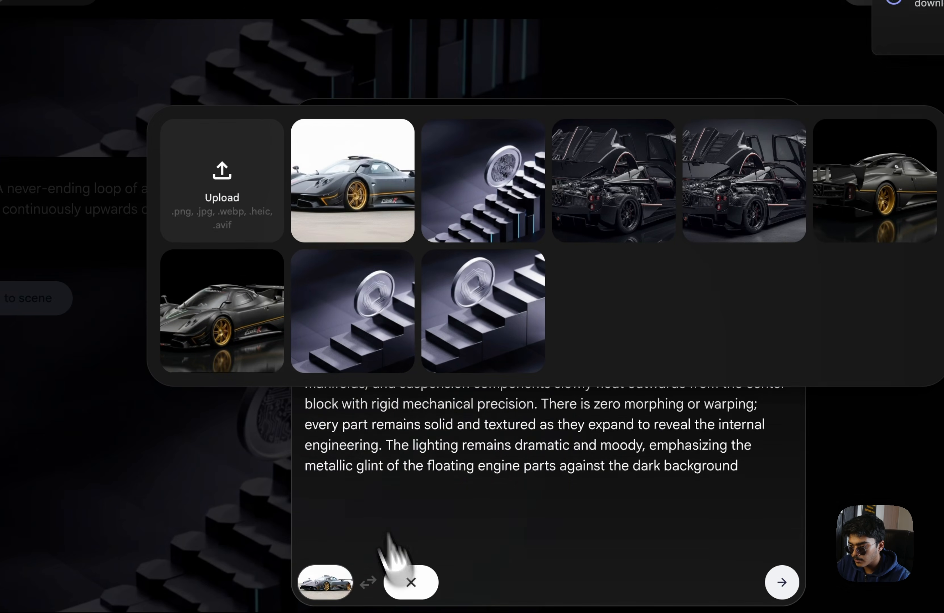
left_click(217, 174)
left_click(721, 413)
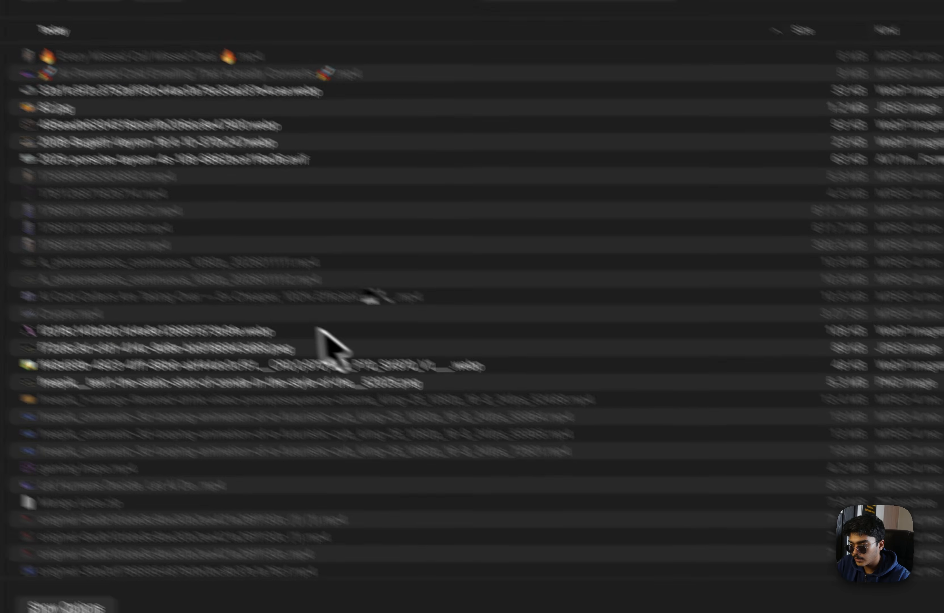
scroll(323, 331, "down", 8)
left_click(223, 230)
left_click(886, 525)
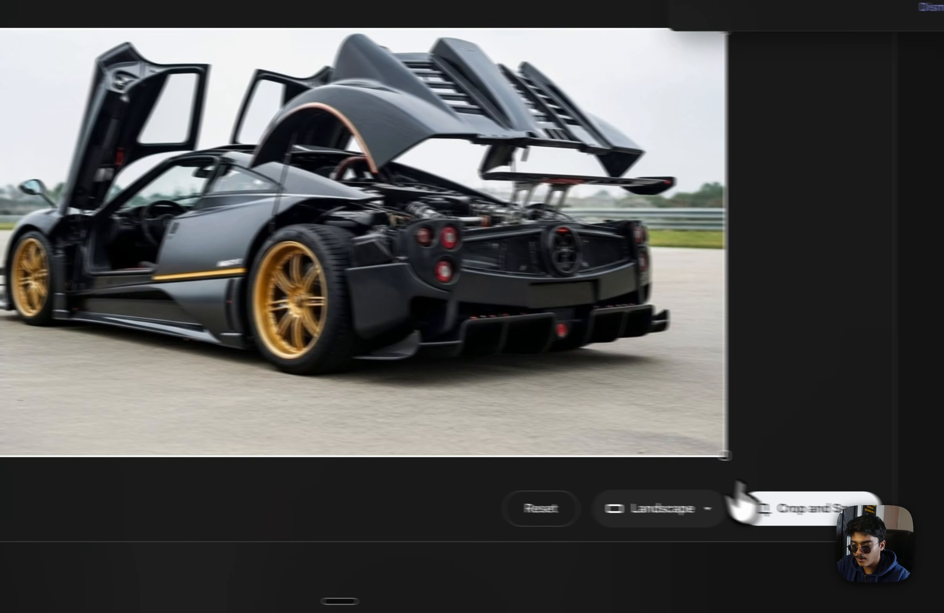
left_click(760, 507)
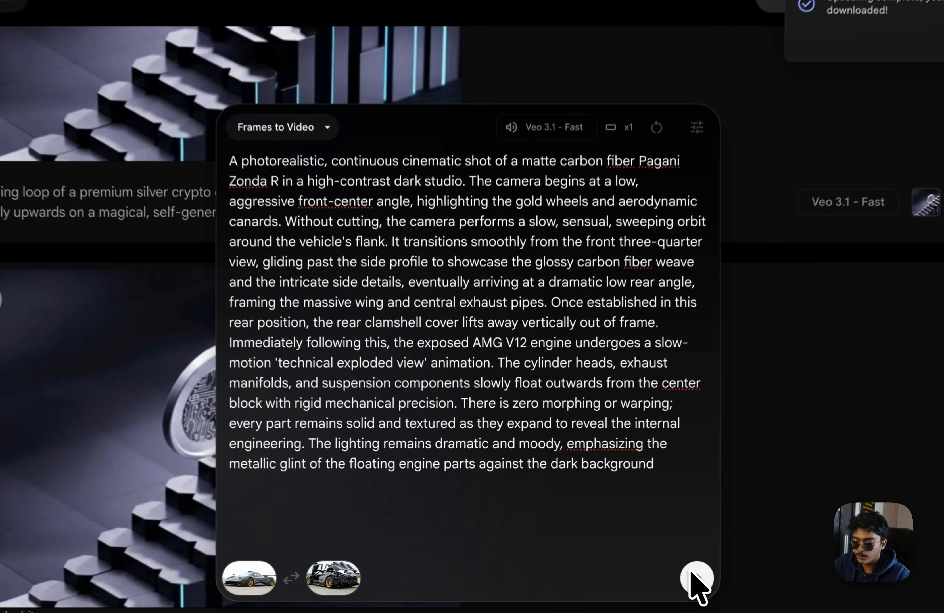
Send the first clip, then resend the prompt with side-view Zonda first and engine-bay last frames
left_click(642, 572)
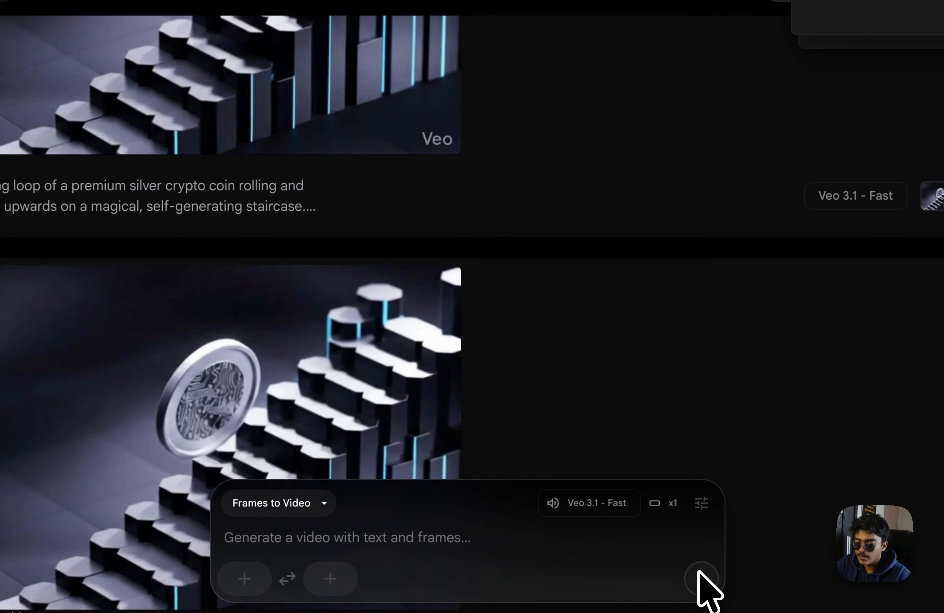
key("ctrl+v")
left_click(245, 579)
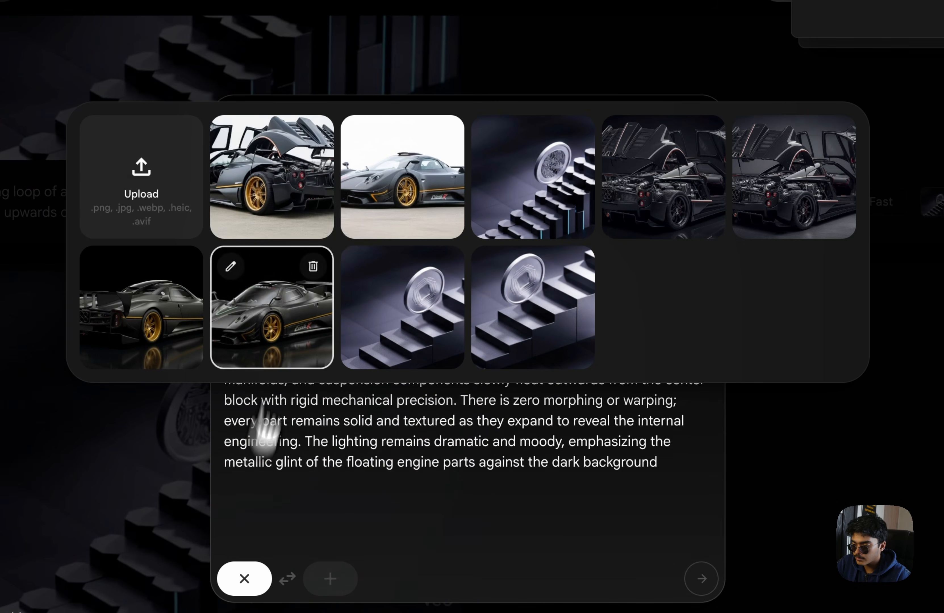
left_click(363, 177)
left_click(330, 578)
left_click(274, 221)
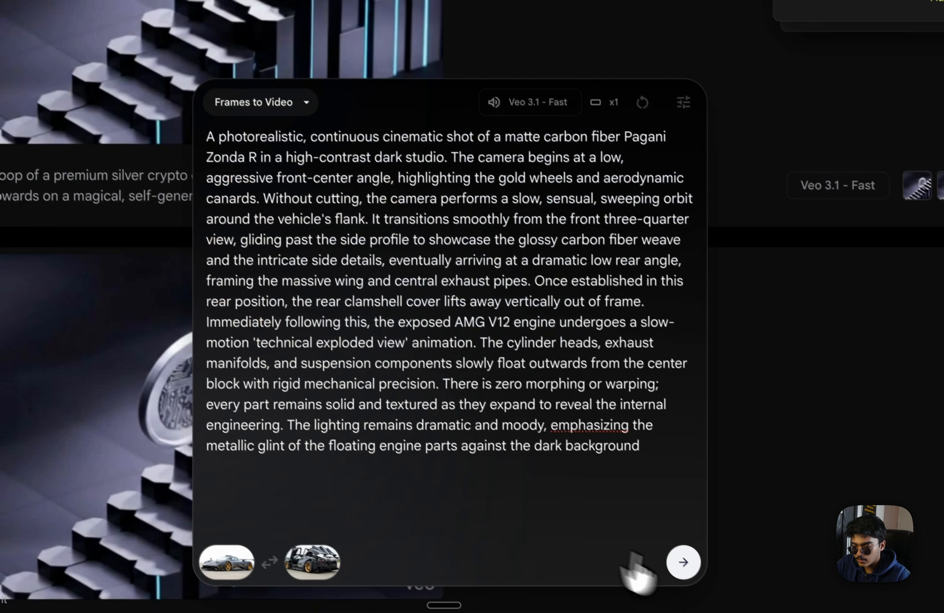
left_click(702, 579)
Queue a third clip using the same side-view and engine-bay frames with the pasted prompt
left_click(221, 556)
left_click(378, 253)
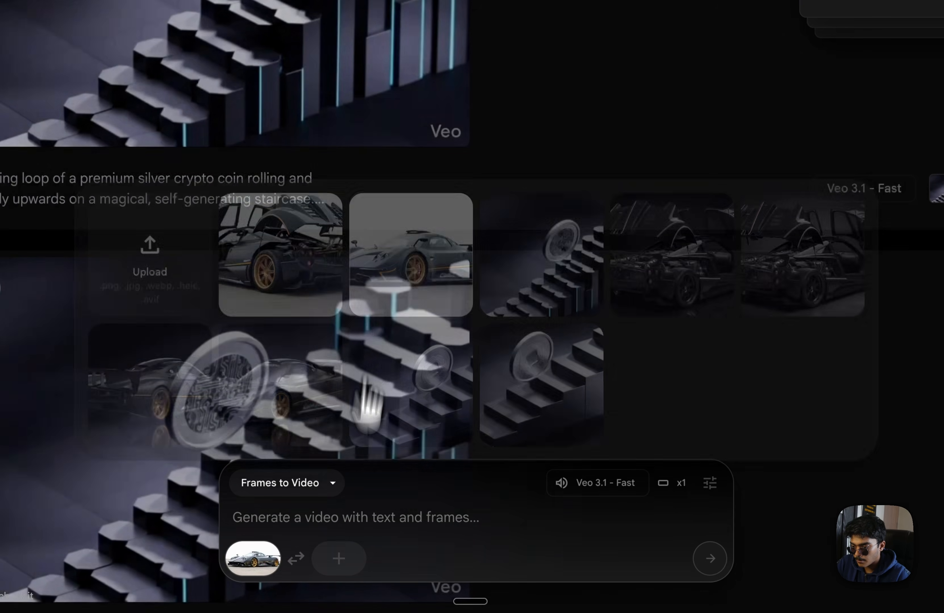
left_click(305, 556)
left_click(280, 255)
left_click(569, 541)
type("A photorealistic, continuous cinematic shot of a matte carbon fiber Pagani Zonda R in a high-contrast dark studio. The camera begins at a low, aggressive front-center angle, highlighting the gold wheels and aerodynamic canards. Without cutting, the camera performs a slow, sensual, sweeping orbit around the vehicle's flank. It transitions smoothly from the front three-quarter view, gliding past the side profile to showcase the glossy carbon fiber weave and the intricate side details, eventually arriving at a dramatic low rear angle, framing the massive wing and central exhaust pipes. Once established in this rear position, the rear clamshell cover lifts away vertically out of frame. Immediately following this, the exposed AMG V12 engine undergoes a slow-motion 'technical exploded view' animation. The cylinder heads, exhaust manifolds, and suspension components slowly float outwards from the center block with rigid mechanical precision. There is zero morphing or warping; every part remains solid and textured as they expand to reveal the internal engineering. The lighting remains dramatic and moody, emphasizing the metallic glint of the floating engine parts against the dark background")
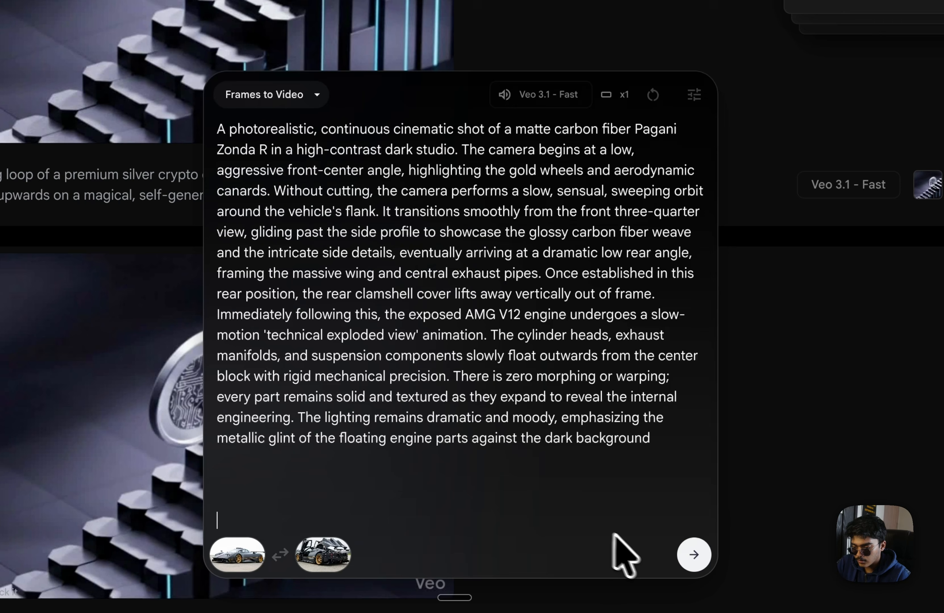
left_click(694, 555)
Prepare a fourth clip: side-view Zonda first frame, engine-bay last frame, prompt pasted
left_click(247, 554)
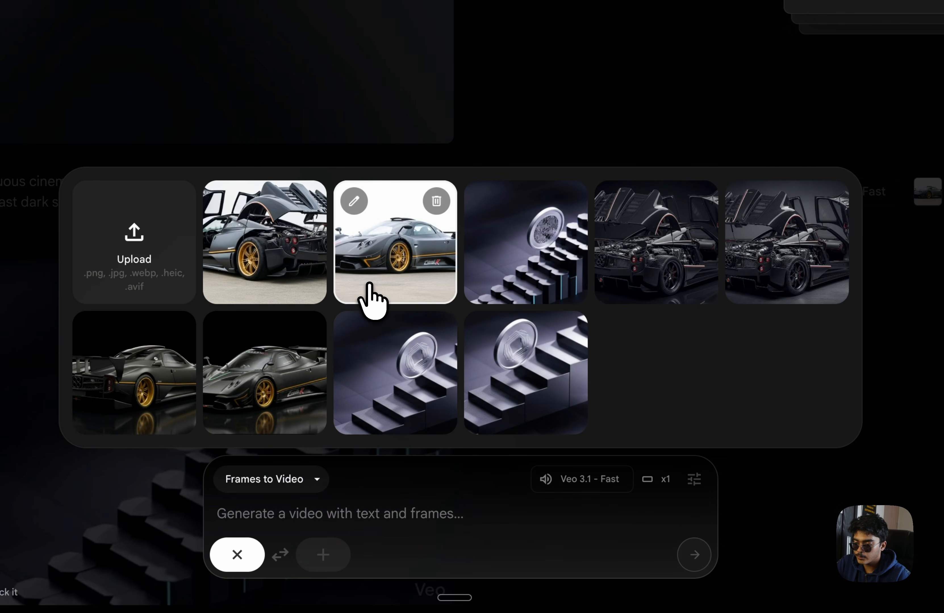
left_click(368, 295)
left_click(329, 549)
left_click(274, 289)
left_click(573, 522)
type("A photorealistic, continuous cinematic shot of a matte carbon fiber Pagani Zonda R in a high-contrast dark studio. The camera begins at a low, aggressive front-center angle, highlighting the gold wheels and aerodynamic canards. Without cutting, the camera performs a slow, sensual, sweeping orbit around the vehicle's flank. It transitions smoothly from the front three-quarter view, gliding past the side profile to showcase the glossy carbon fiber weave and the intricate side details, eventually arriving at a dramatic low rear angle, framing the massive wing and central exhaust pipes. Once established in this rear position, the rear clamshell cover lifts away vertically out of frame. Immediately following this, the exposed AMG V12 engine undergoes a slow-motion 'technical exploded view' animation. The cylinder heads, exhaust manifolds, and suspension components slowly float outwards from the center block with rigid mechanical precision. There is zero morphing or warping; every part remains solid and textured as they expand to reveal the internal engineering. The lighting remains dramatic and moody, emphasizing the metallic glint of the floating engine parts against the dark background")
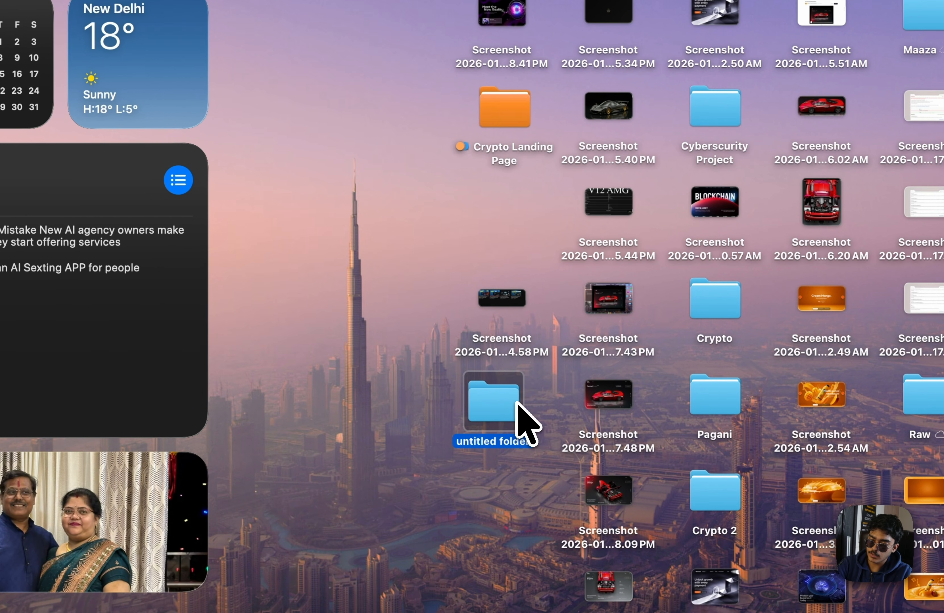
Rename the untitled desktop folder to Pagani Website, tag it grey, and open it
right_click(497, 430)
right_click(485, 410)
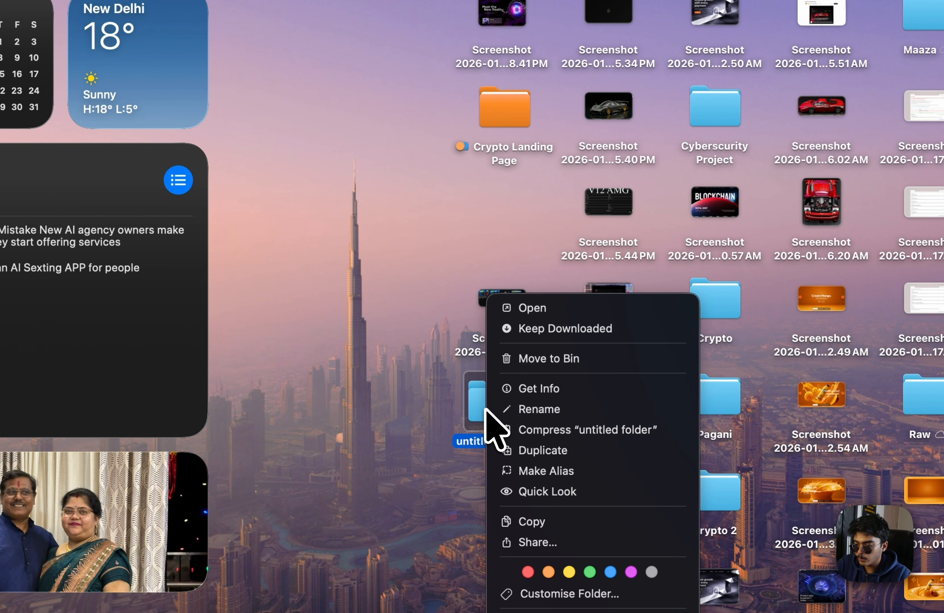
left_click(509, 408)
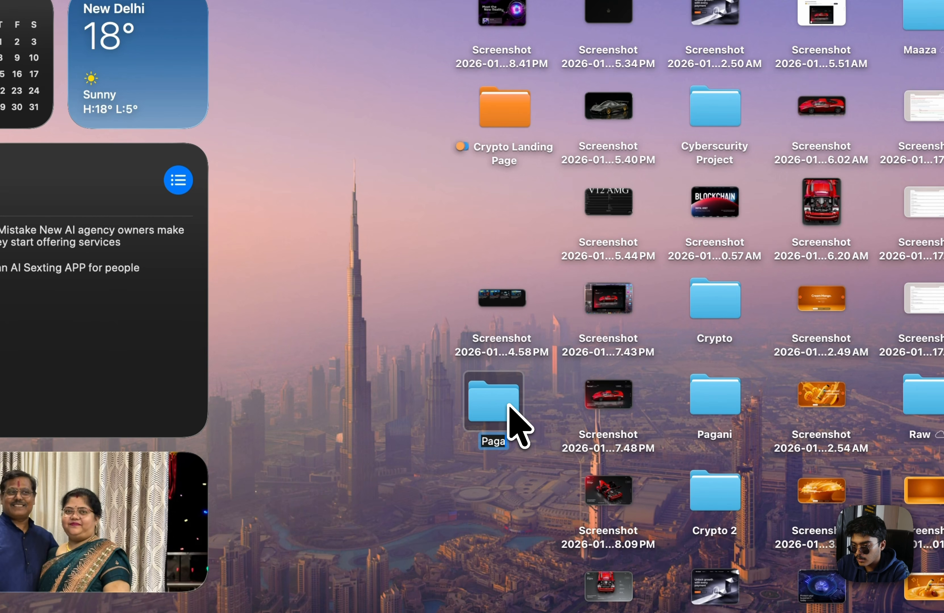
type("Pagani Website")
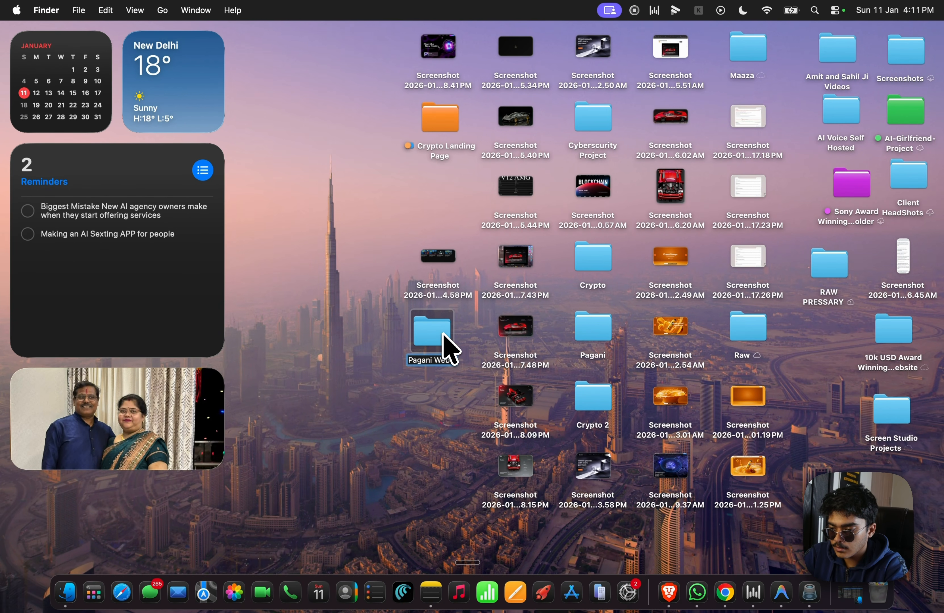
right_click(443, 334)
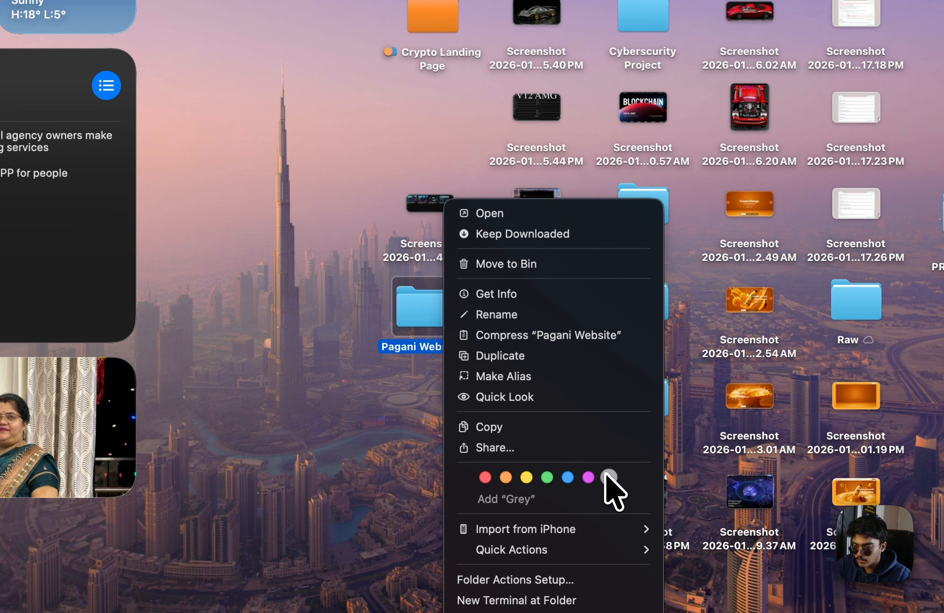
left_click(607, 477)
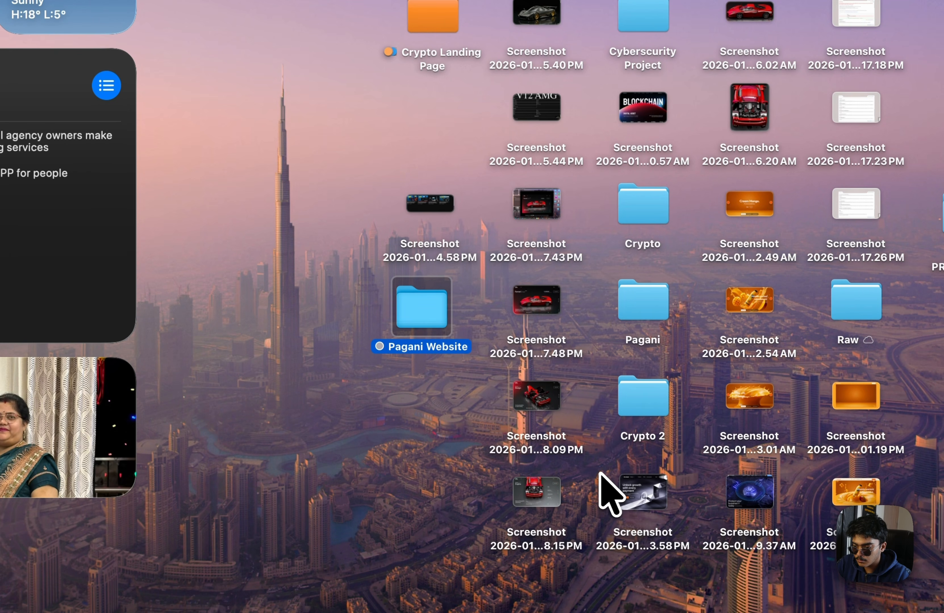
double_click(413, 317)
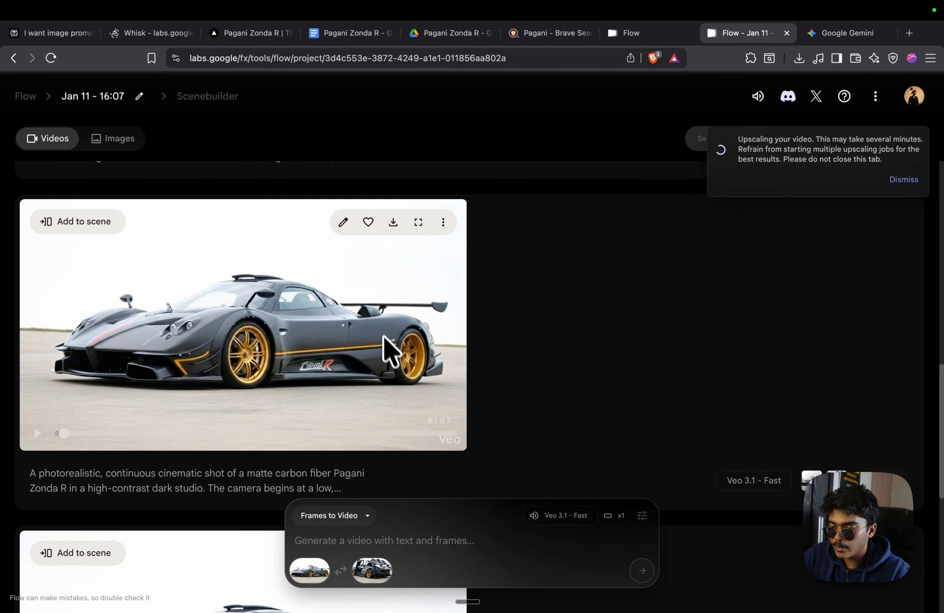
Download the Zonda video from Flow at original size and save it
scroll(388, 351, "up", 2)
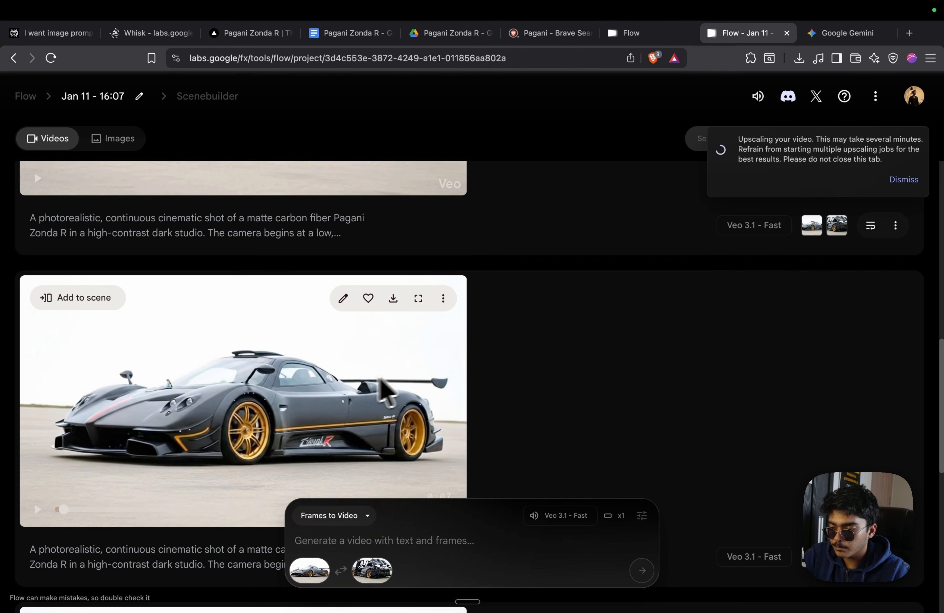
left_click(392, 297)
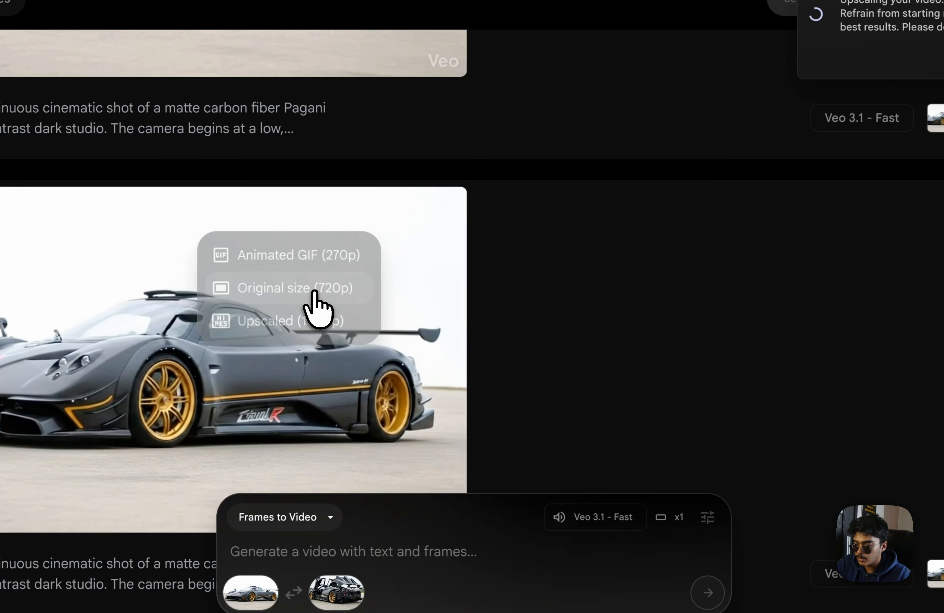
left_click(313, 293)
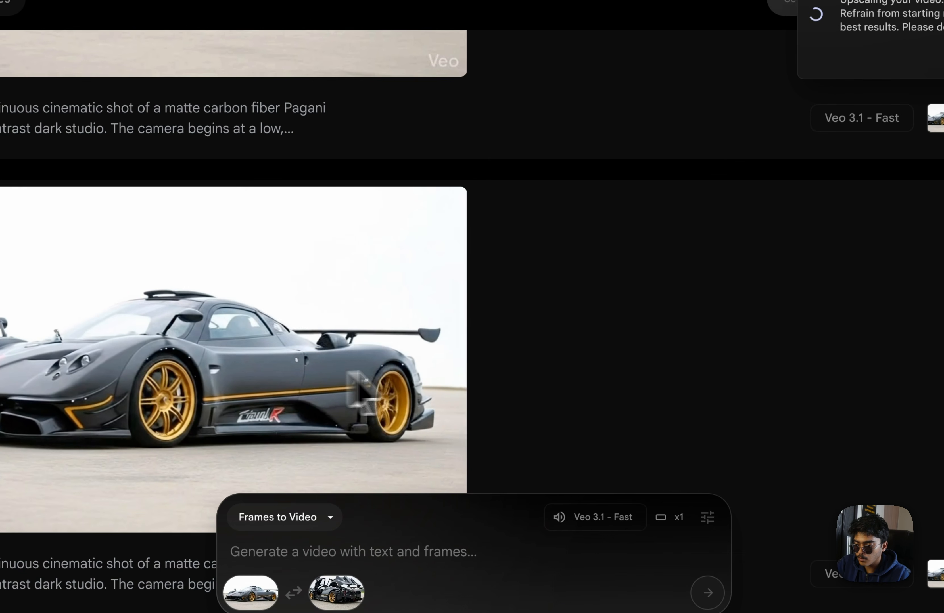
left_click(574, 308)
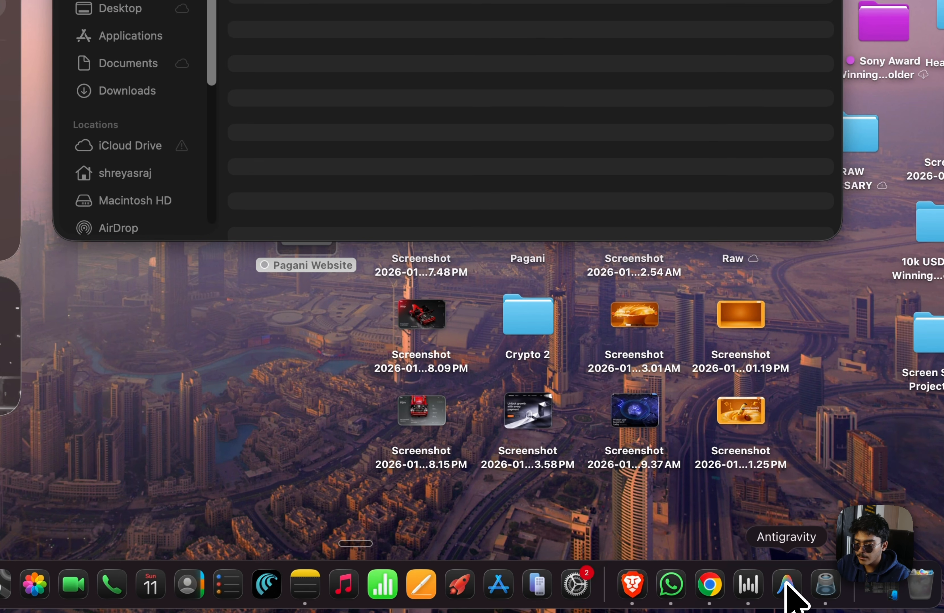
Open Desktop/Pagani Website as the Antigravity workspace through Open Folder
left_click(787, 585)
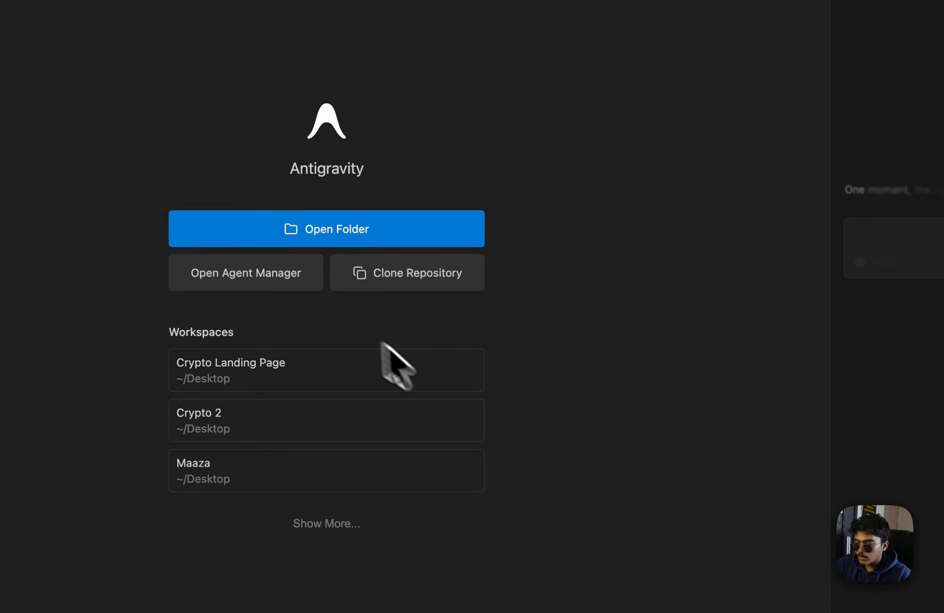
left_click(310, 246)
left_click(170, 310)
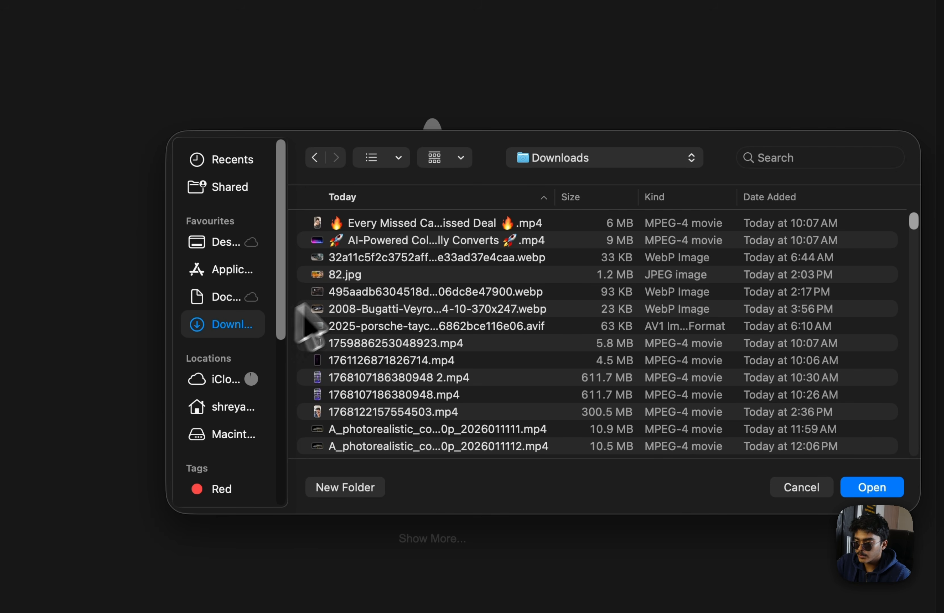
left_click(227, 242)
scroll(347, 321, "down", 10)
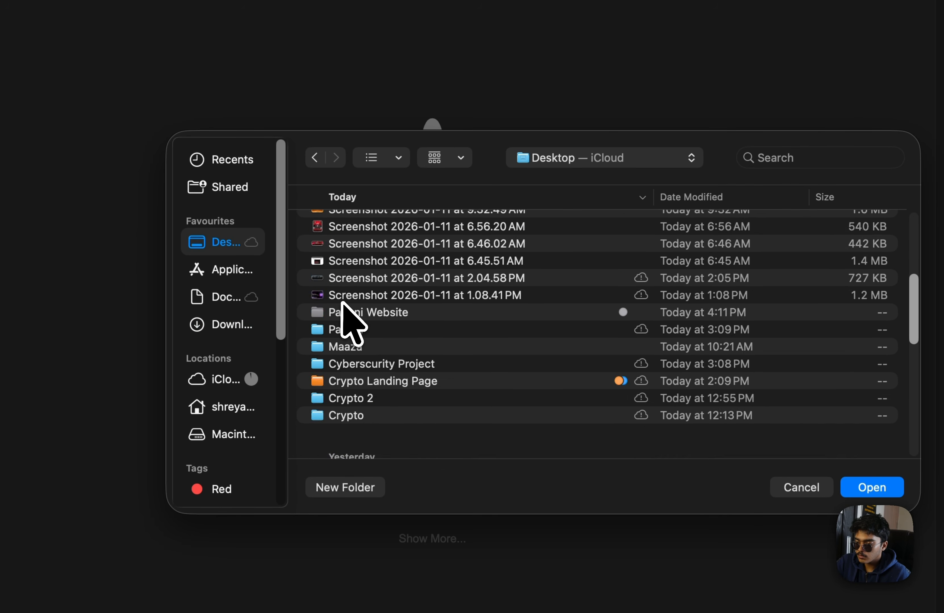
scroll(356, 331, "up", 1)
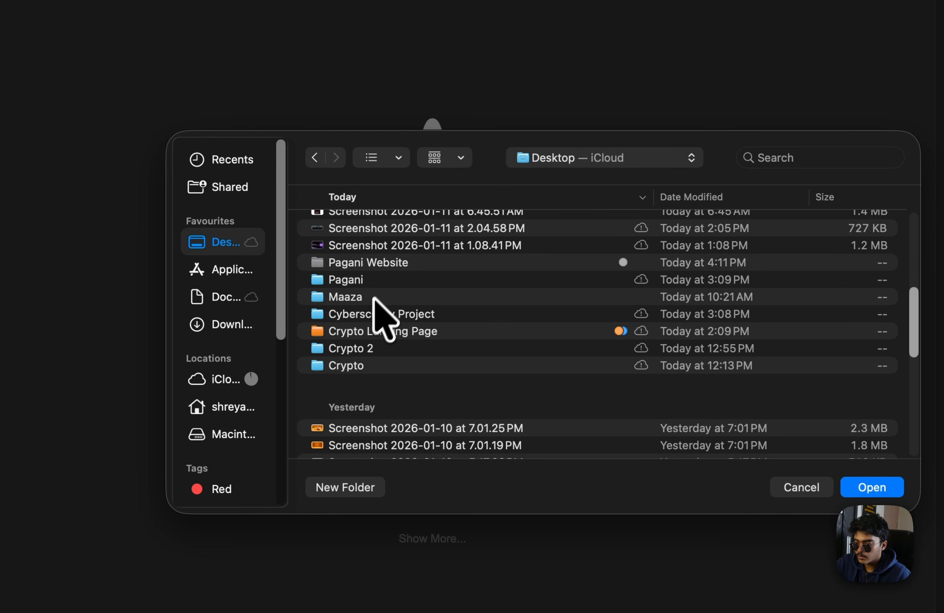
double_click(400, 264)
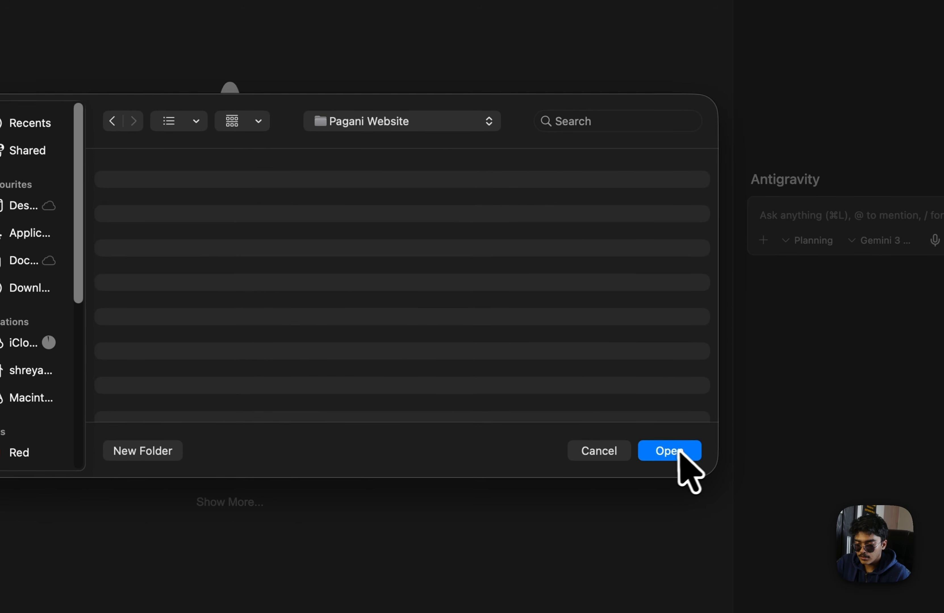
left_click(876, 489)
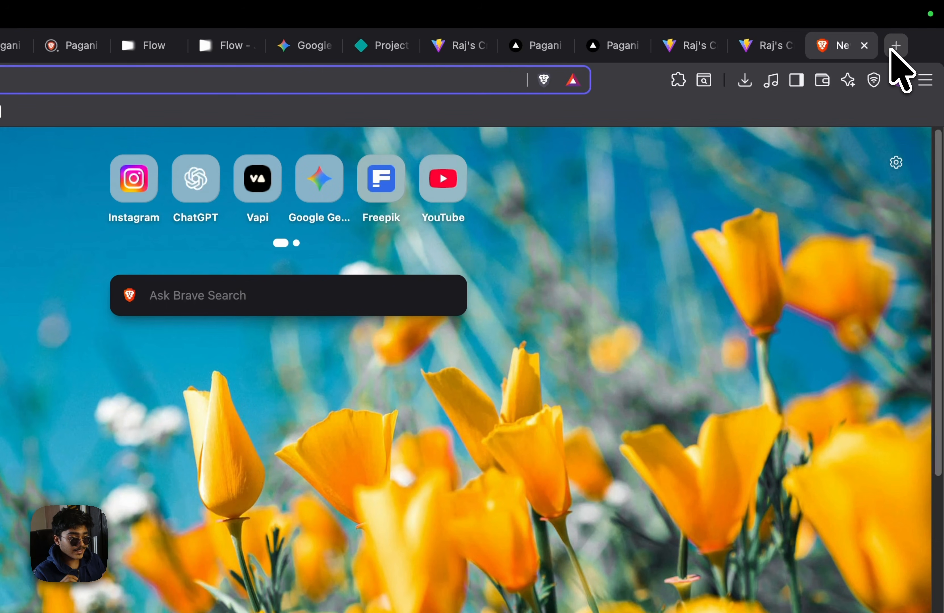
Search for ezgif and open its Video to JPG converter
type("ezgif")
key("Return")
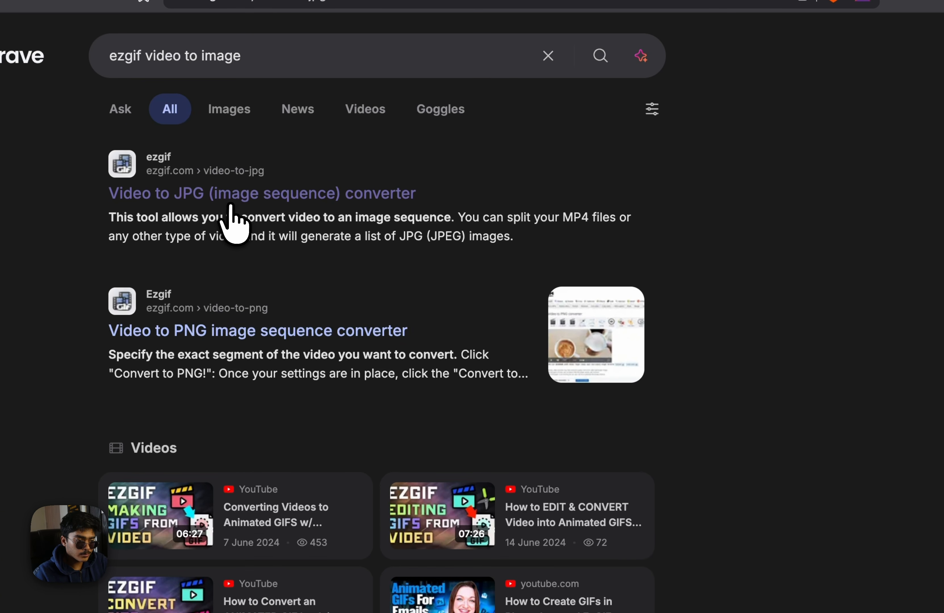
left_click(230, 205)
Pick the 3.7 MB Zonda MP4 from Downloads, preview it, and upload it
left_click(347, 391)
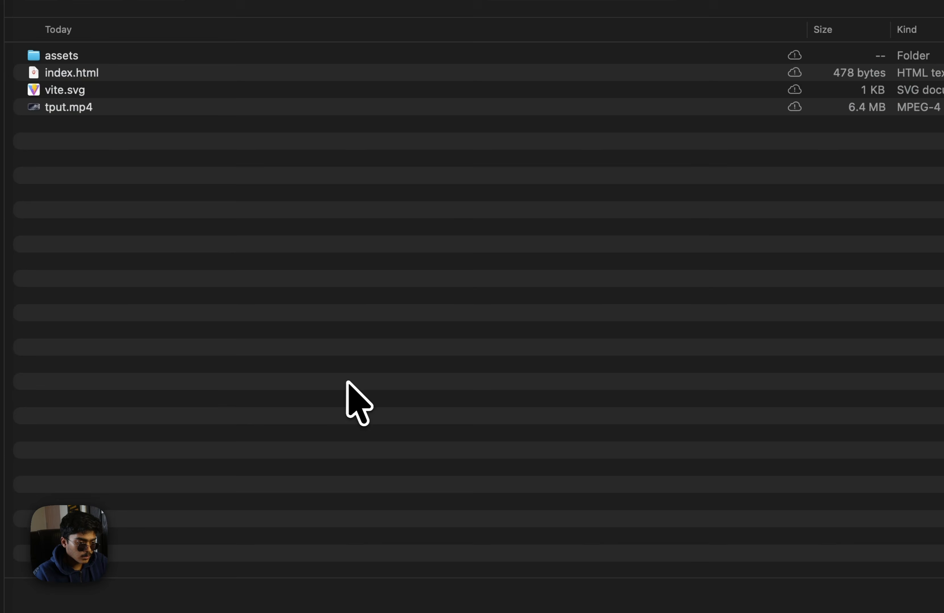
left_click(59, 177)
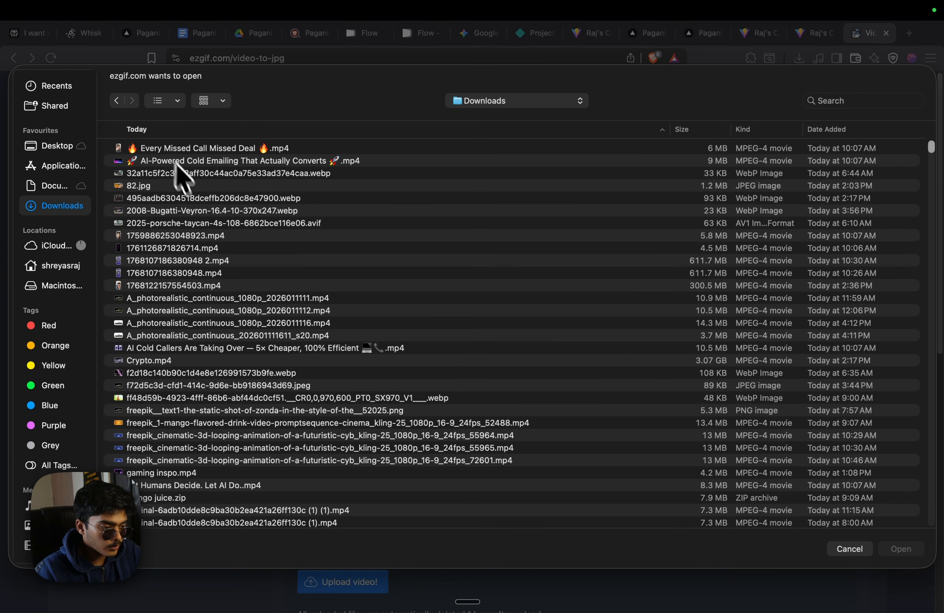
scroll(178, 177, "down", 2)
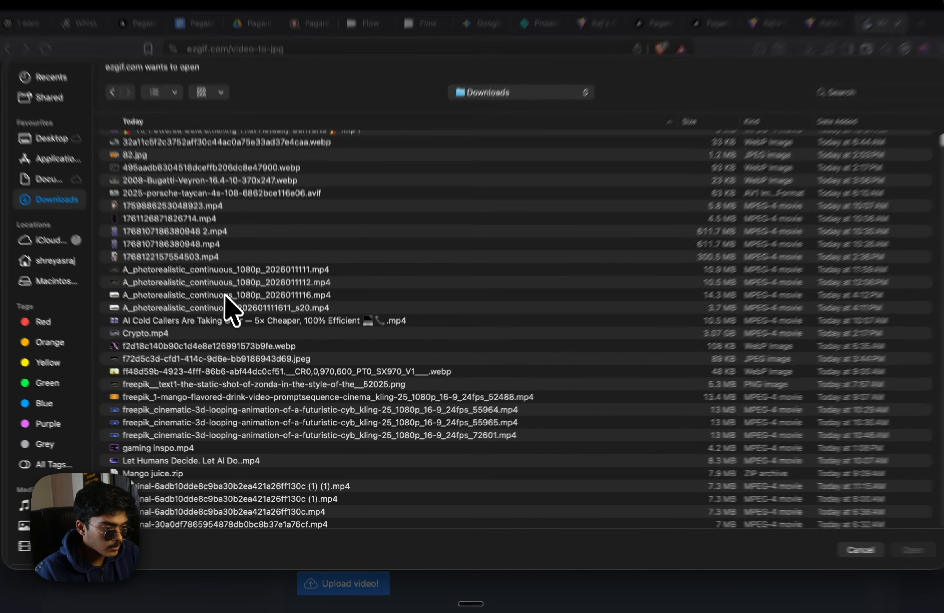
left_click(232, 309)
key("space")
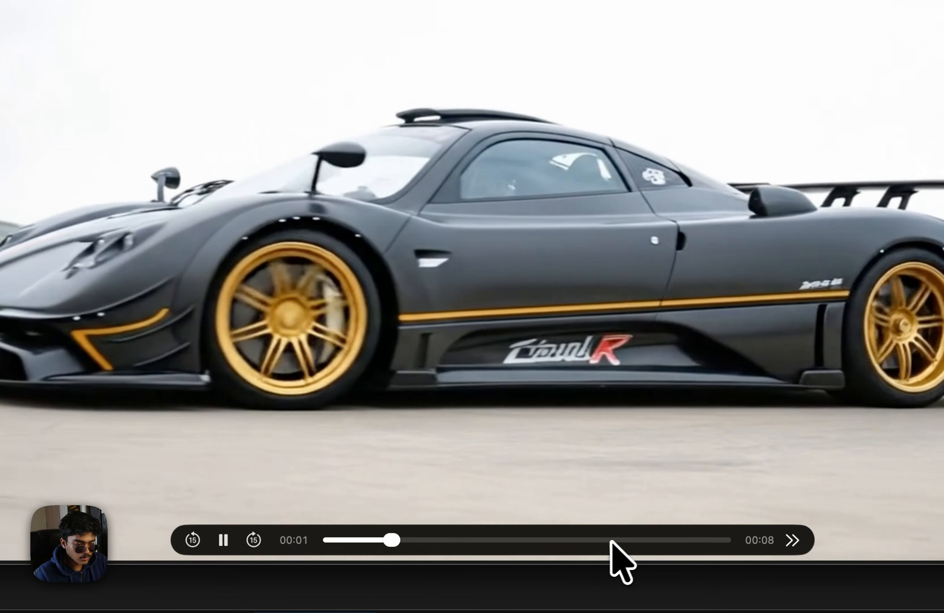
left_click(611, 540)
key("space")
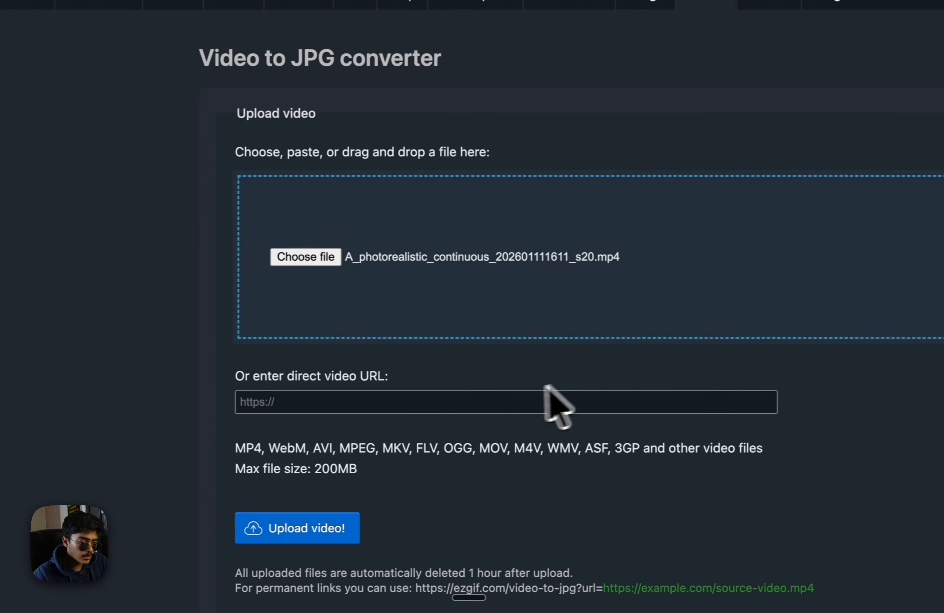
left_click(171, 576)
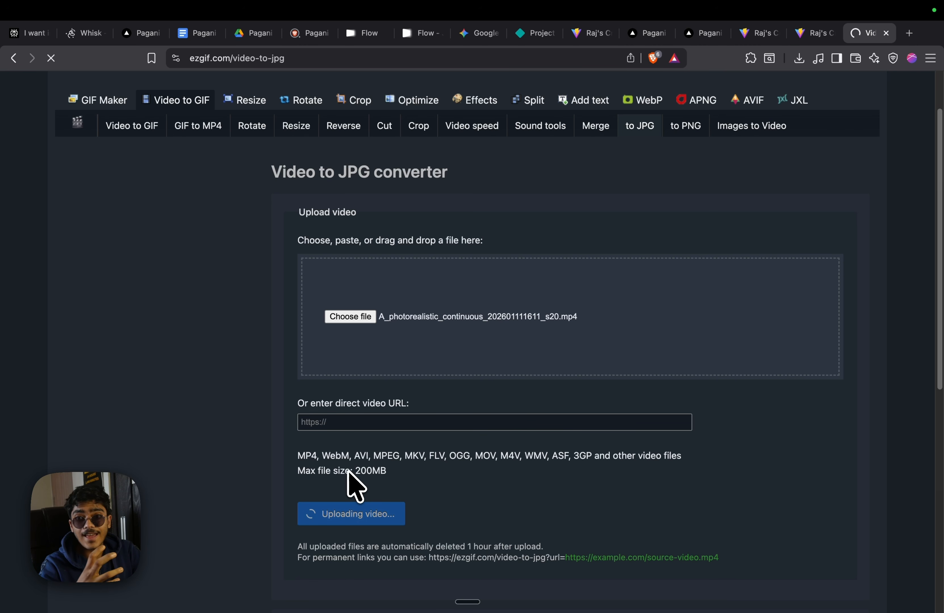
Convert the car video to JPG frames at 30 fps and review the results
scroll(398, 470, "down", 6)
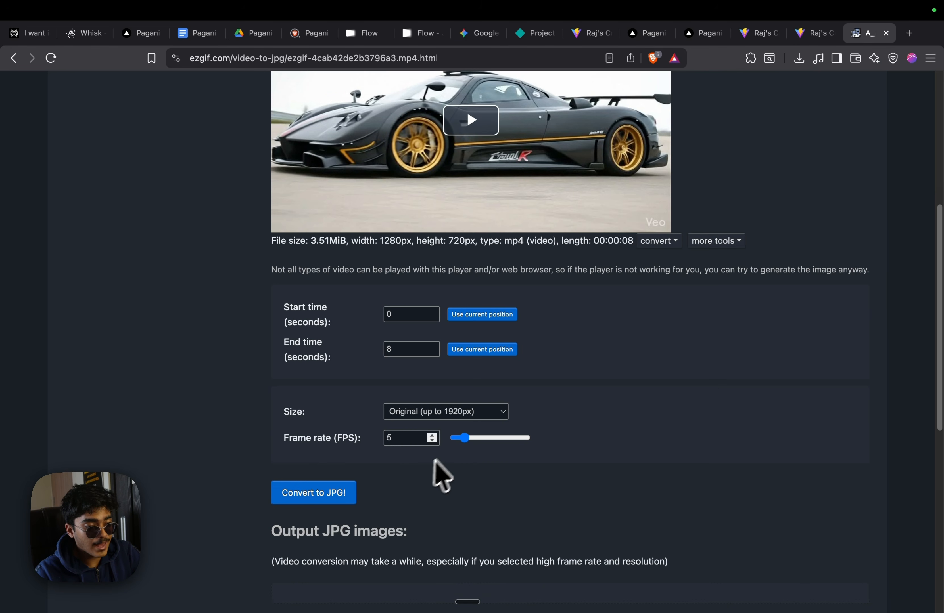
left_click(528, 438)
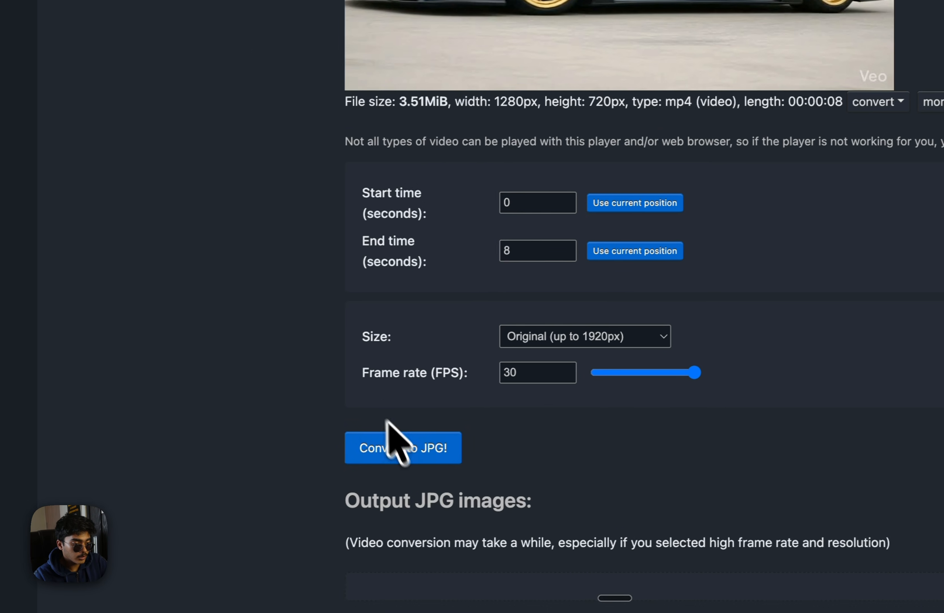
left_click(383, 446)
scroll(392, 438, "down", 5)
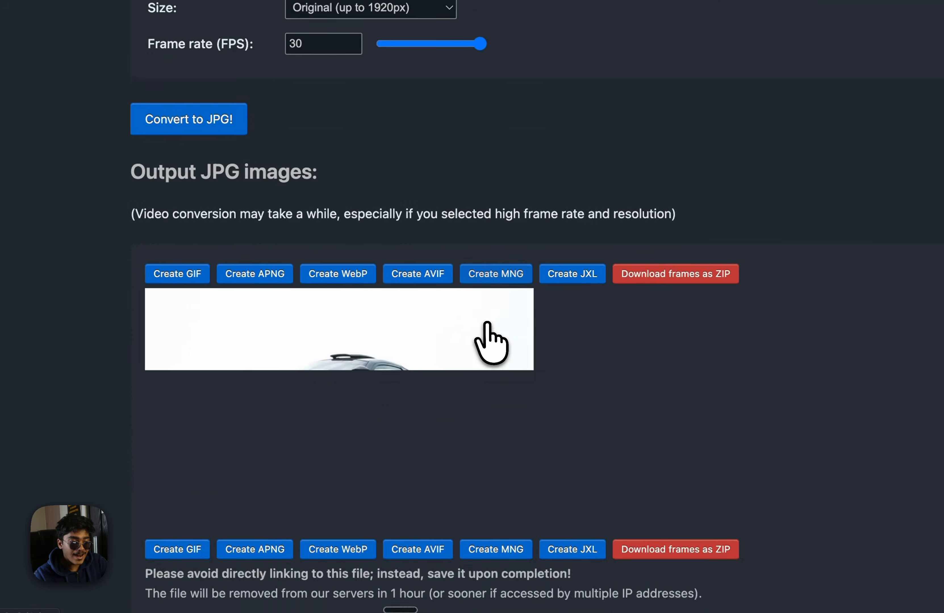
scroll(490, 327, "down", 10)
scroll(513, 363, "up", 10)
scroll(597, 382, "down", 12)
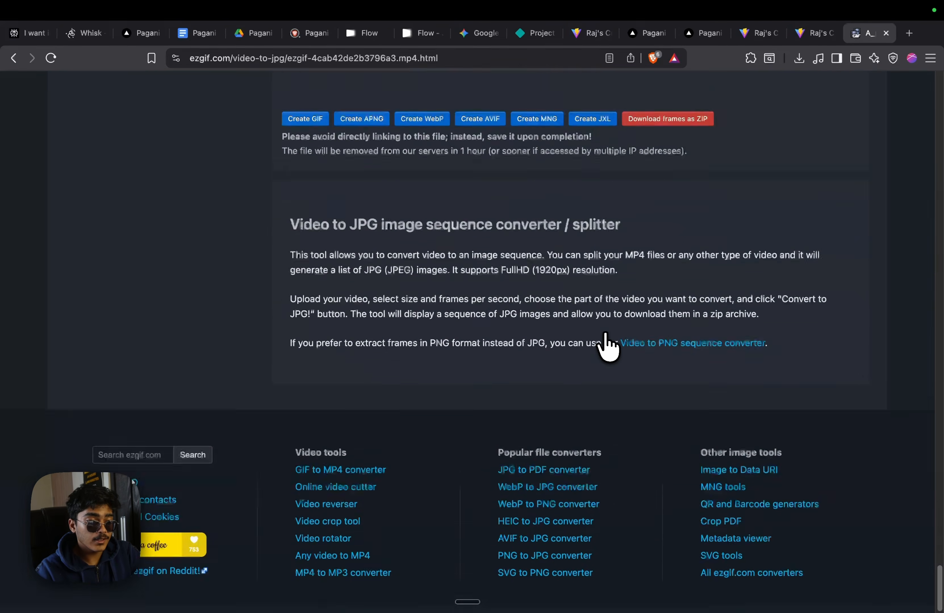
scroll(605, 345, "up", 15)
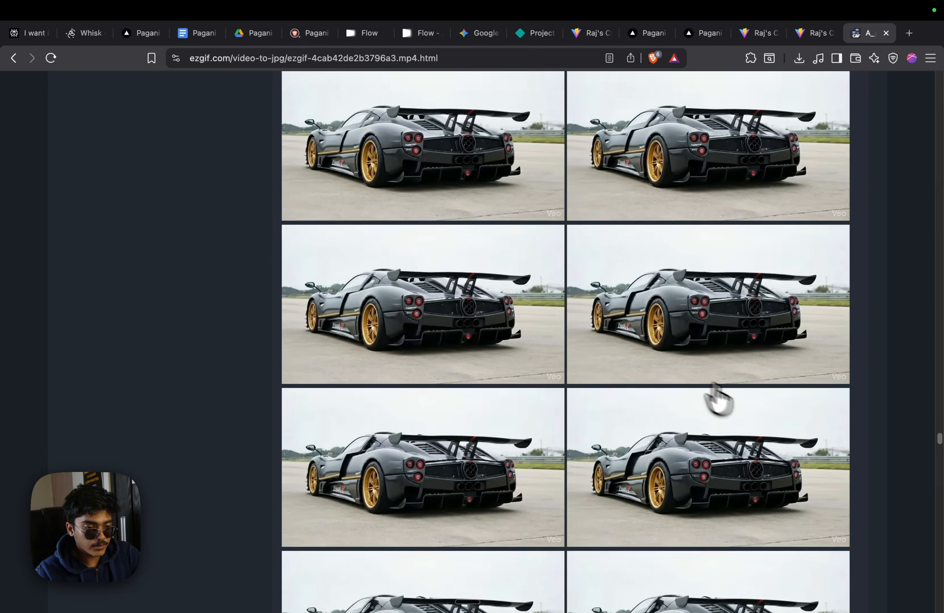
scroll(717, 398, "down", 10)
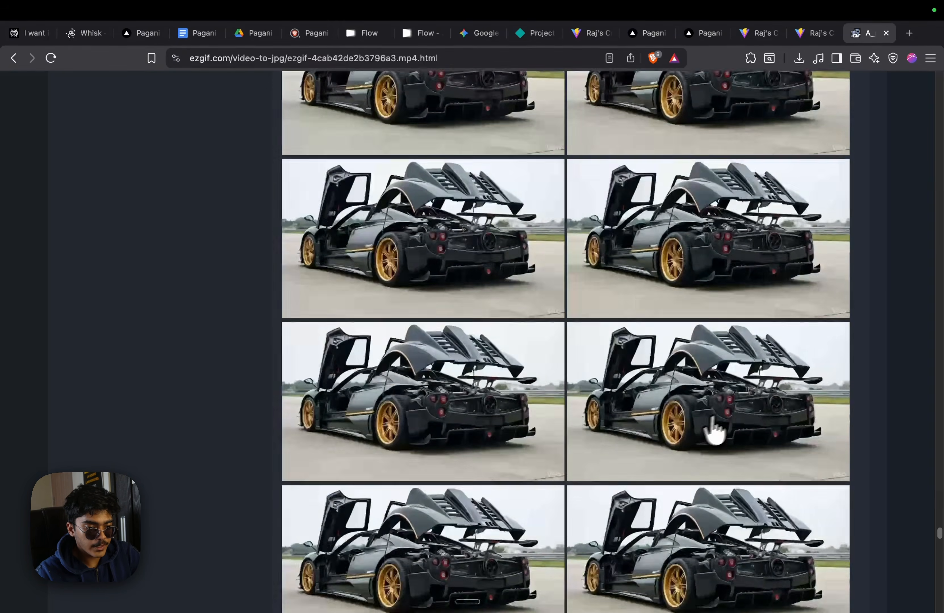
scroll(713, 430, "down", 15)
scroll(712, 392, "up", 5)
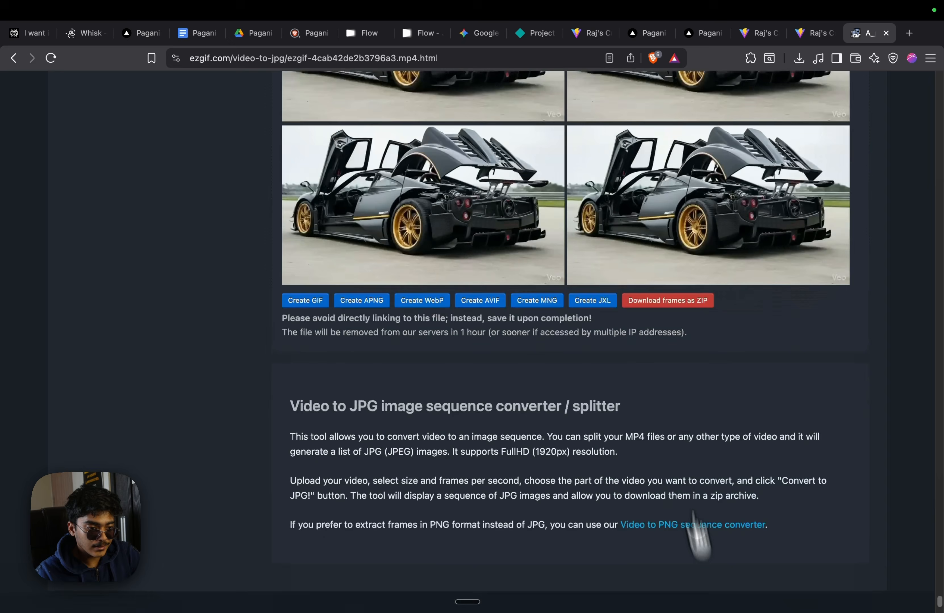
scroll(676, 518, "up", 5)
Download all frames as a ZIP named Pagani Frames into Downloads
left_click(668, 529)
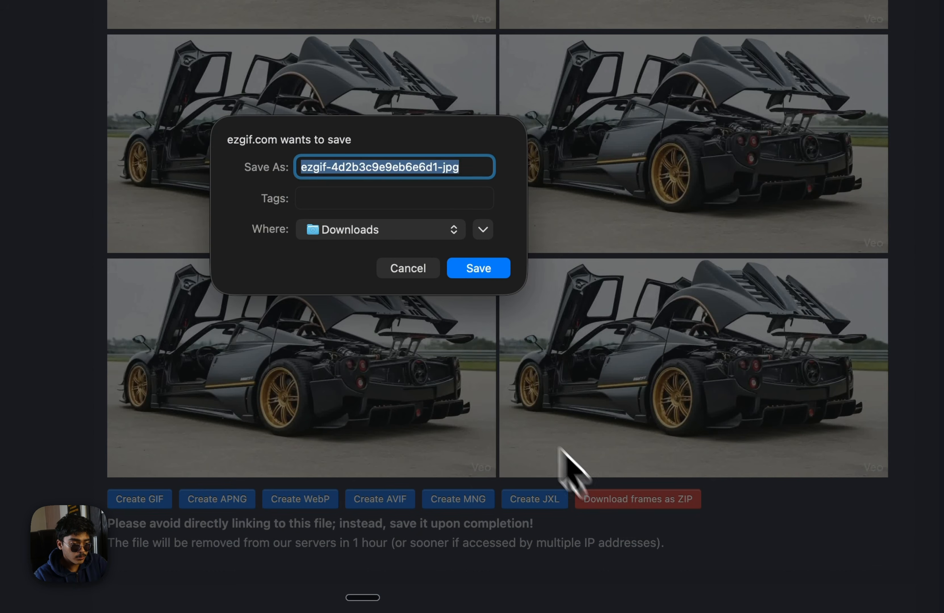
type("P")
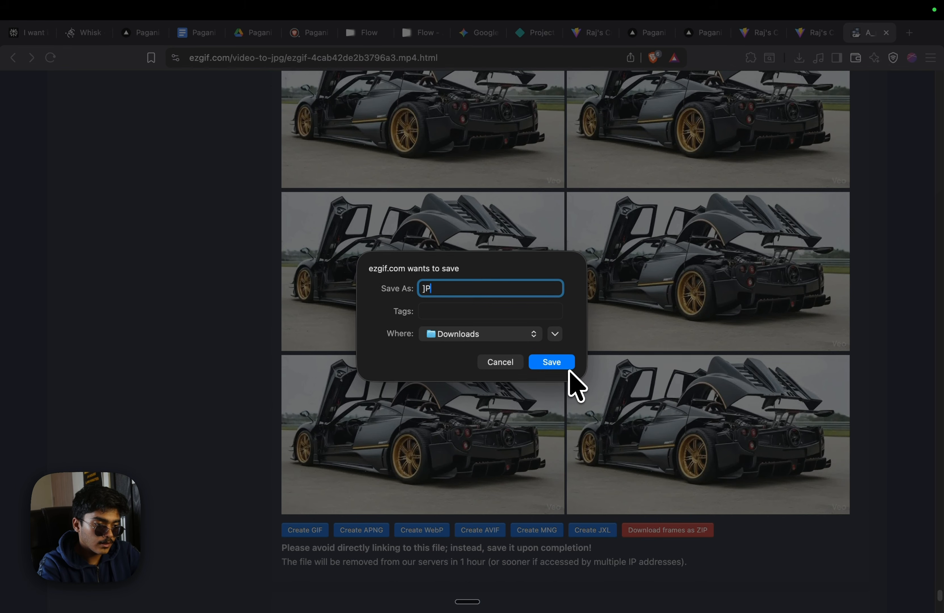
type("agani Fram")
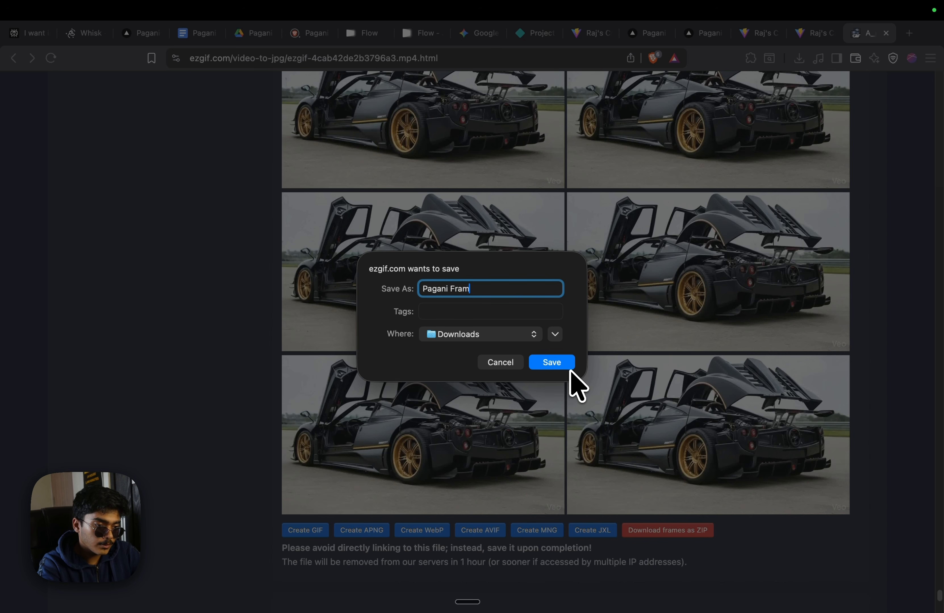
type("es")
key("Return")
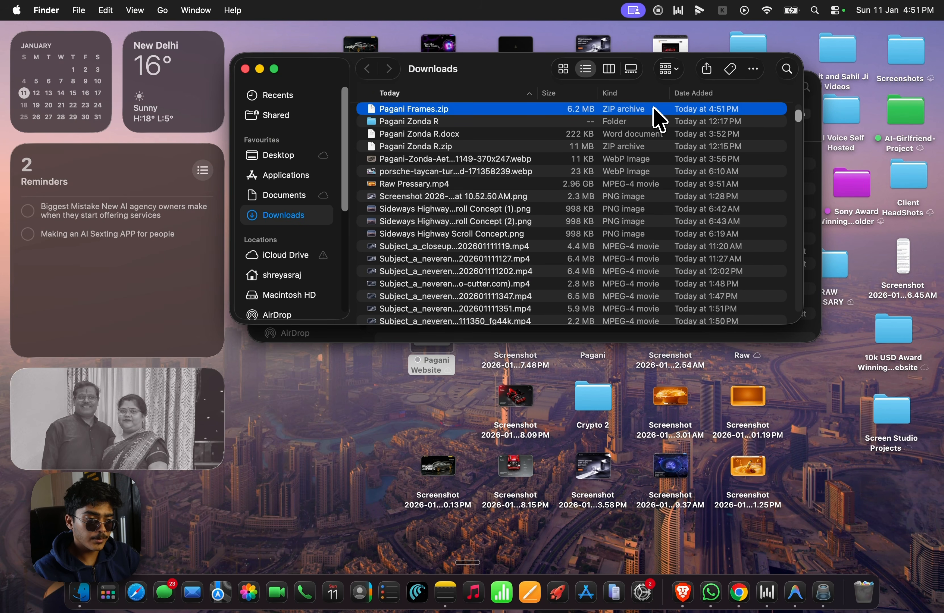
Unzip Pagani Frames.zip and drag the Pagani Frames folder into the desktop Pagani Website folder
double_click(653, 108)
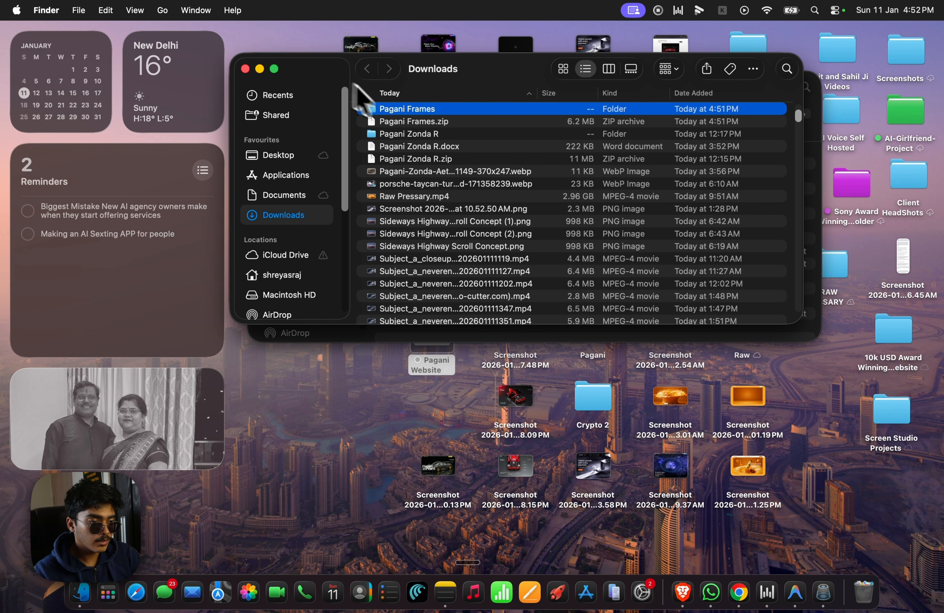
left_click_drag(327, 75, 708, 271)
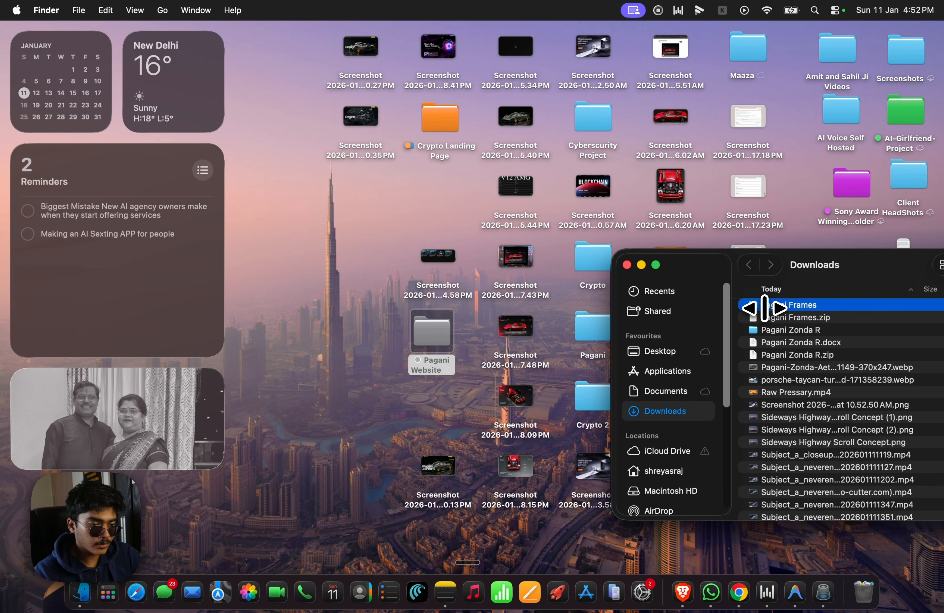
left_click_drag(764, 309, 434, 348)
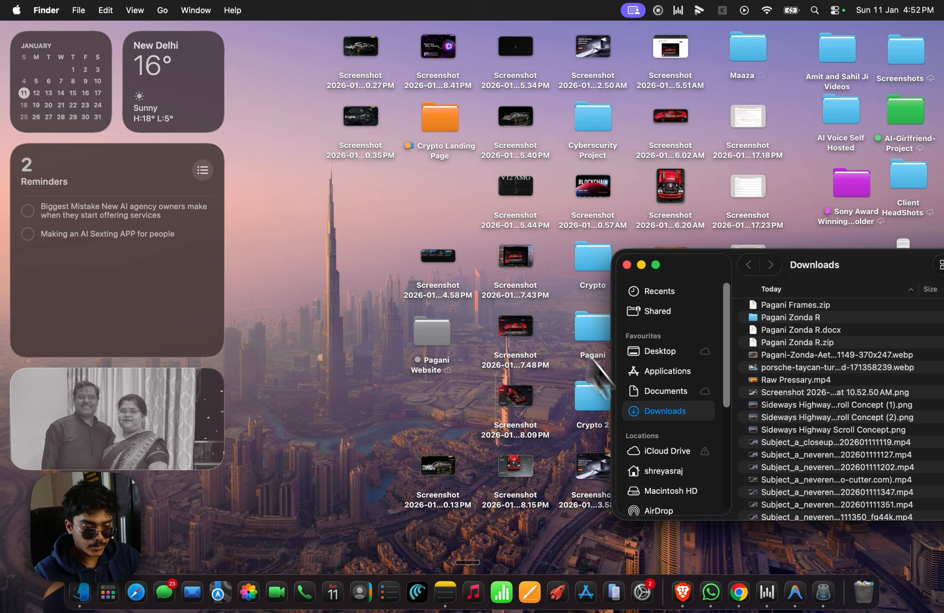
Browse the JPG frame images in the Pagani Frames folder in Antigravity's Explorer
left_click(795, 592)
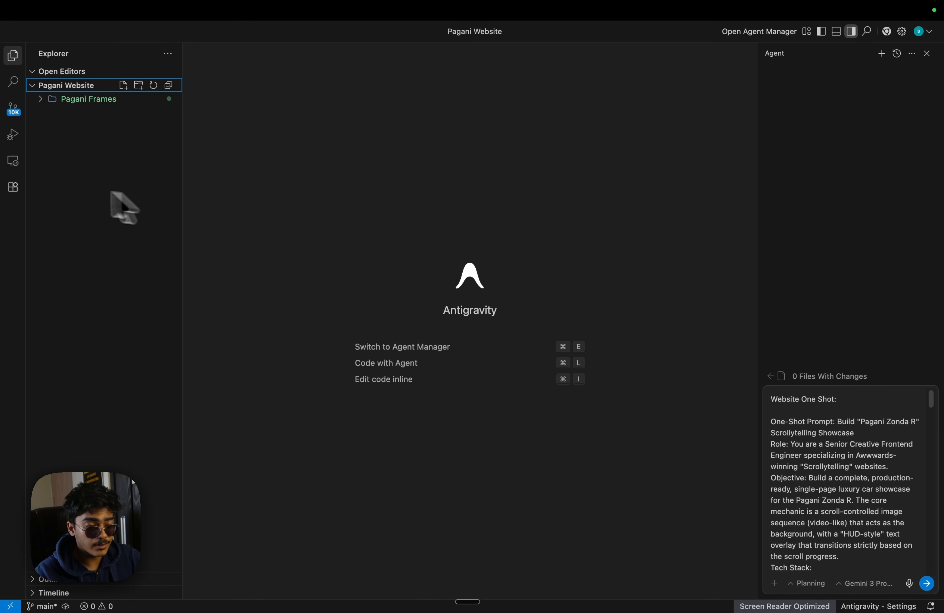
left_click(60, 100)
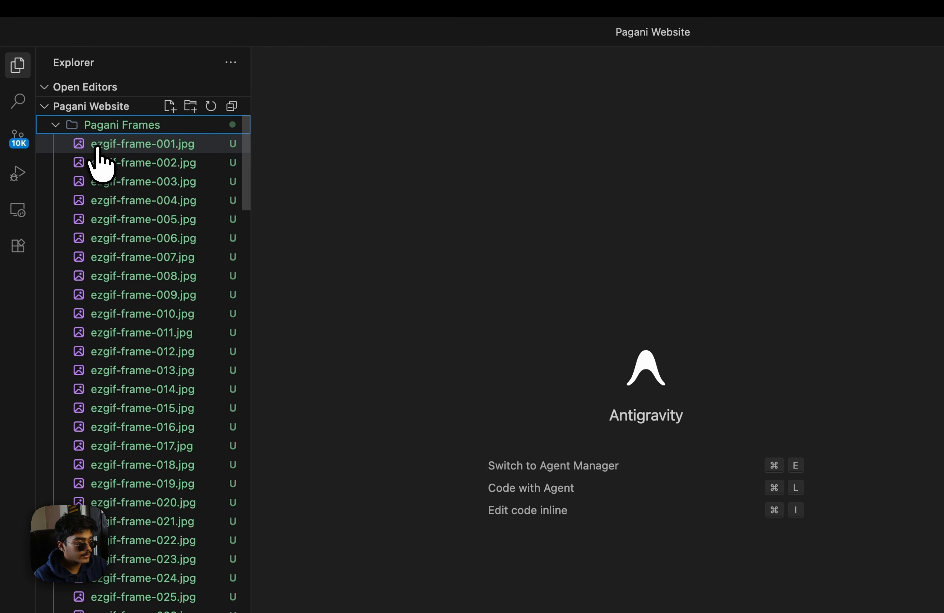
key("Down")
key("Down")
key("Down")
key("Down")
key("Down")
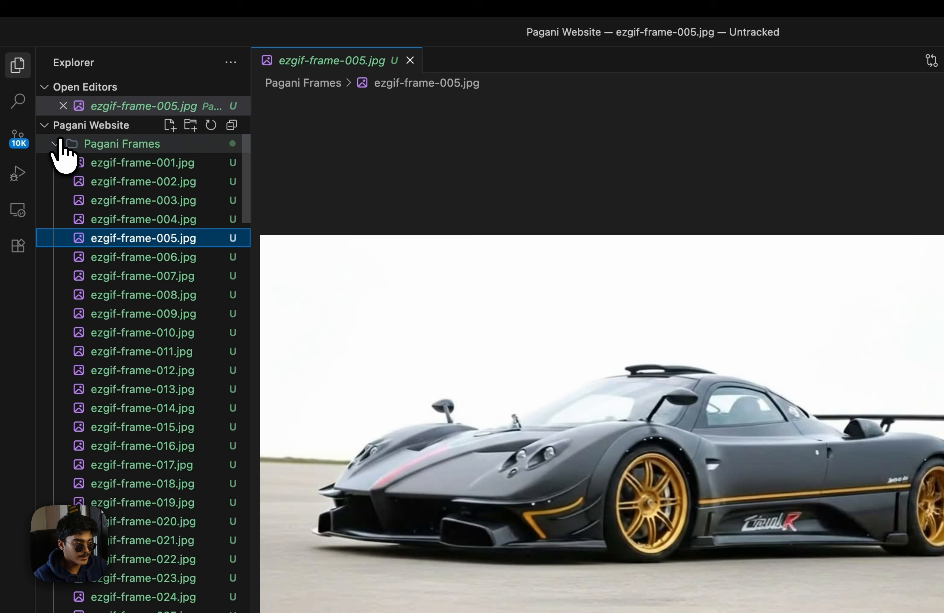
left_click(60, 141)
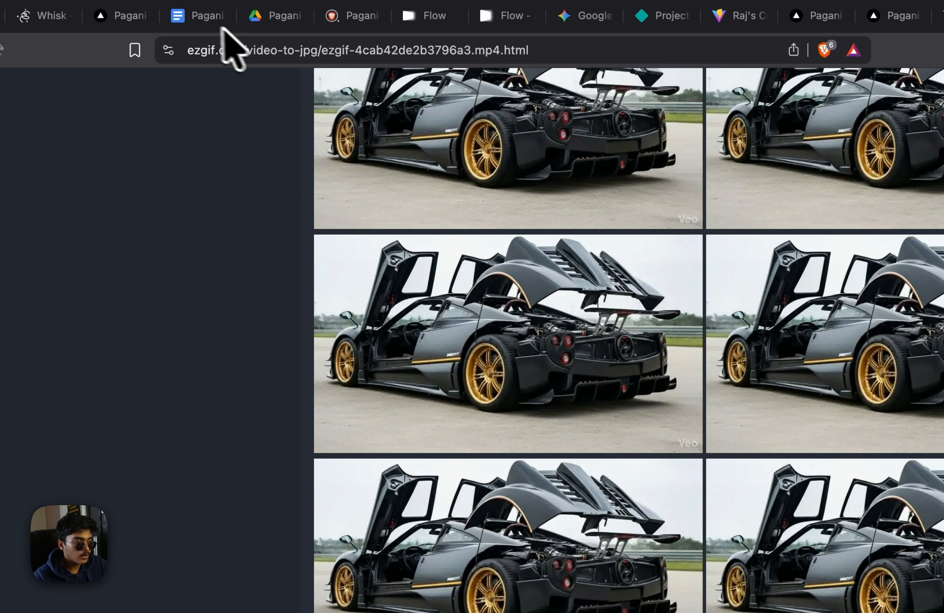
Send the one-shot Pagani Zonda R website prompt to the agent and view the site tab
left_click(198, 16)
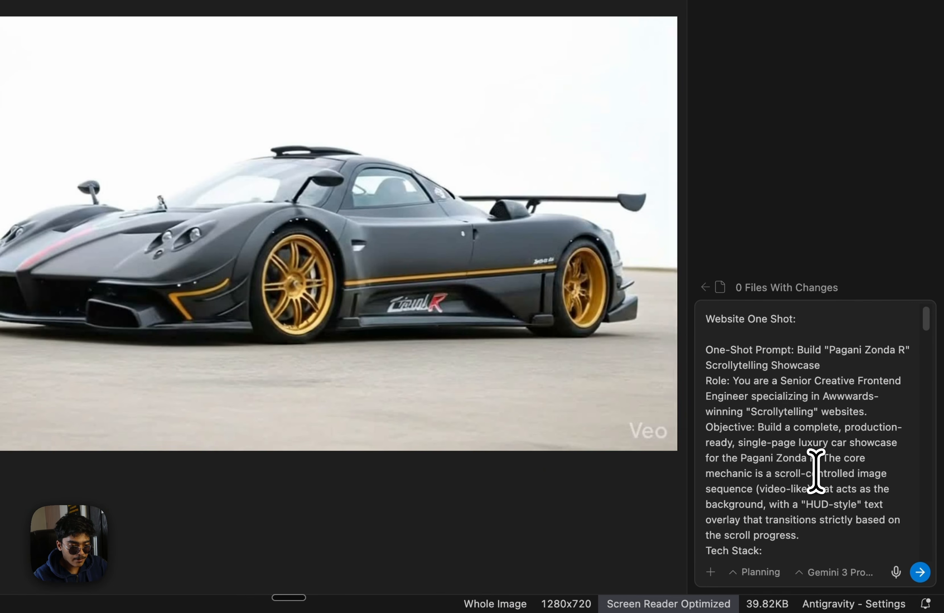
left_click(919, 573)
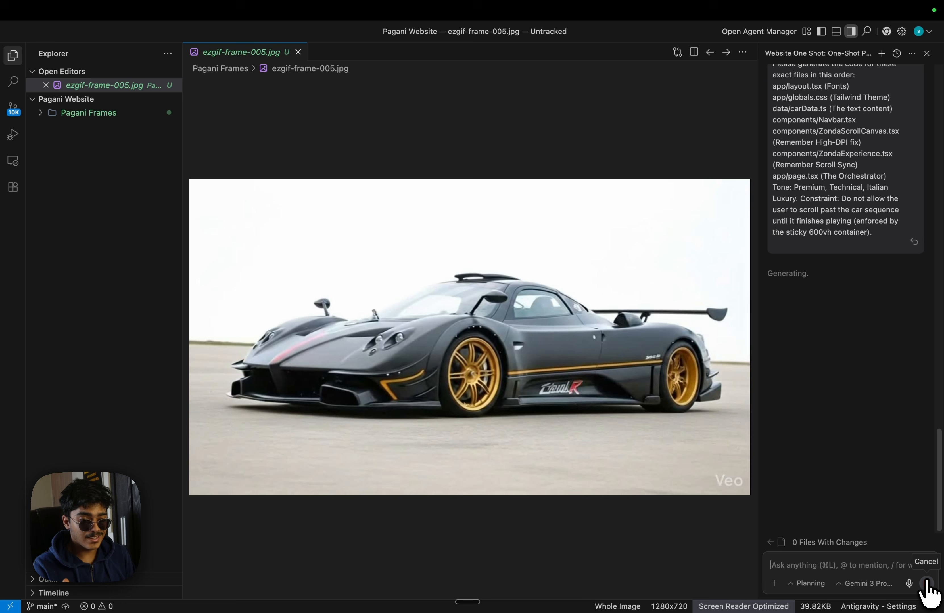
key("ctrl+Right")
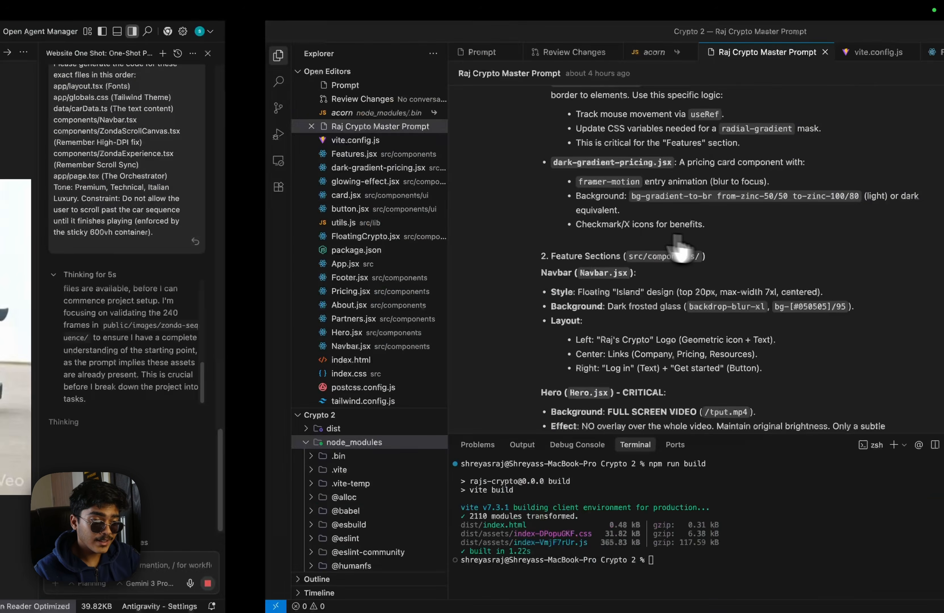
key("ctrl+Right")
left_click(686, 34)
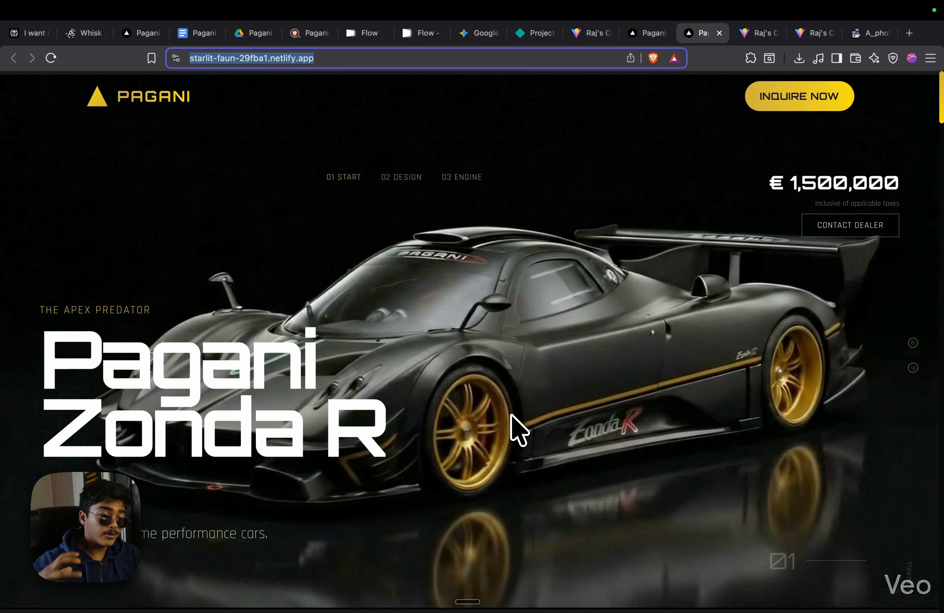
scroll(515, 430, "down", 10)
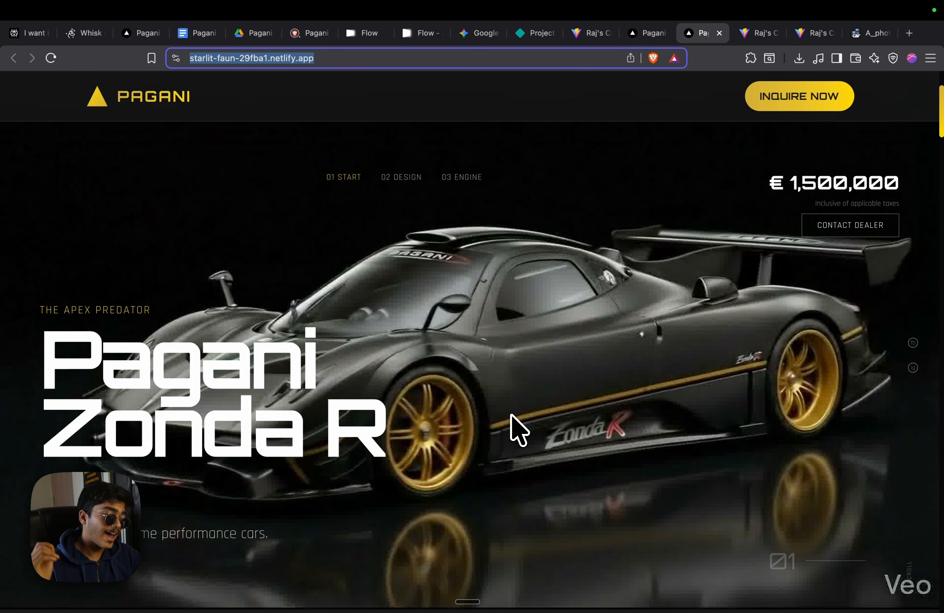
scroll(511, 415, "down", 10)
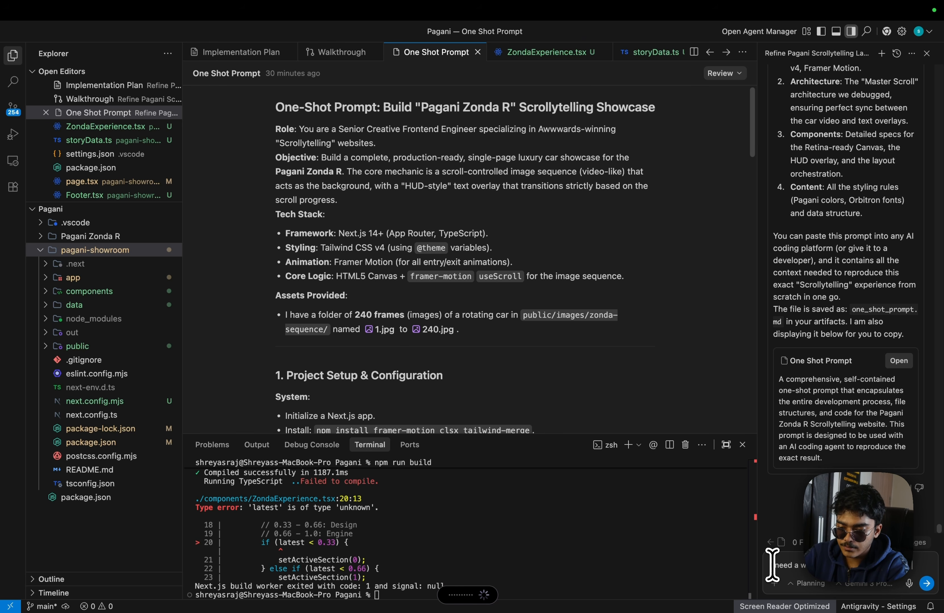
Send the Netlify static-URL request so the agent fixes ZondaExperience.tsx and rebuilds
key("Return")
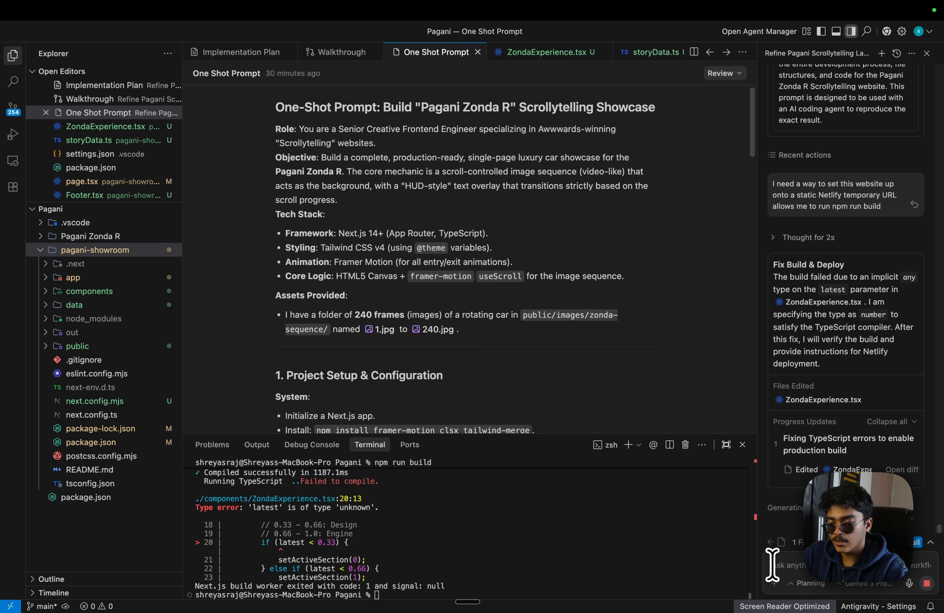
key("ctrl+Right")
key("ctrl+Left")
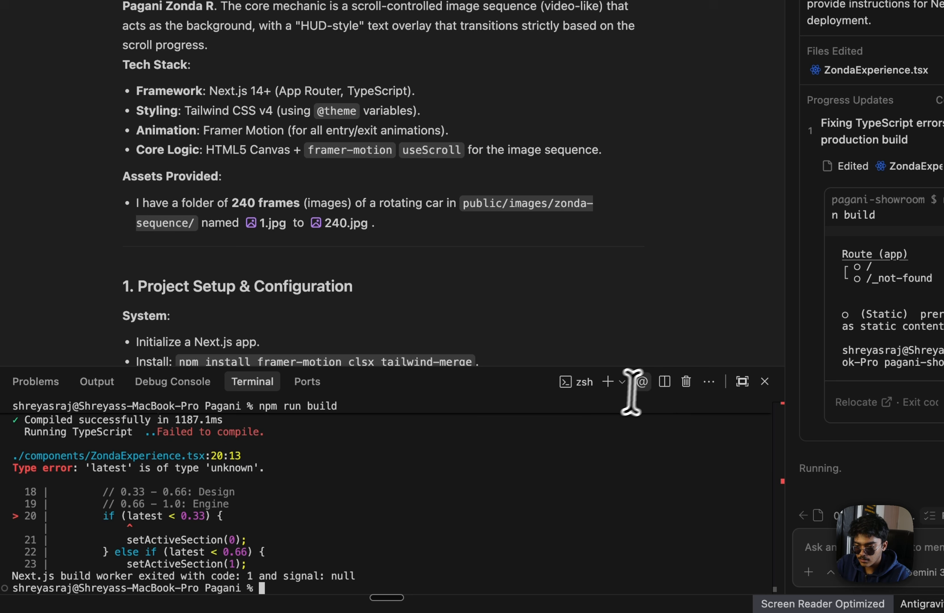
Let the agent always proceed with commands and restart the terminal
left_click(864, 507)
left_click(824, 466)
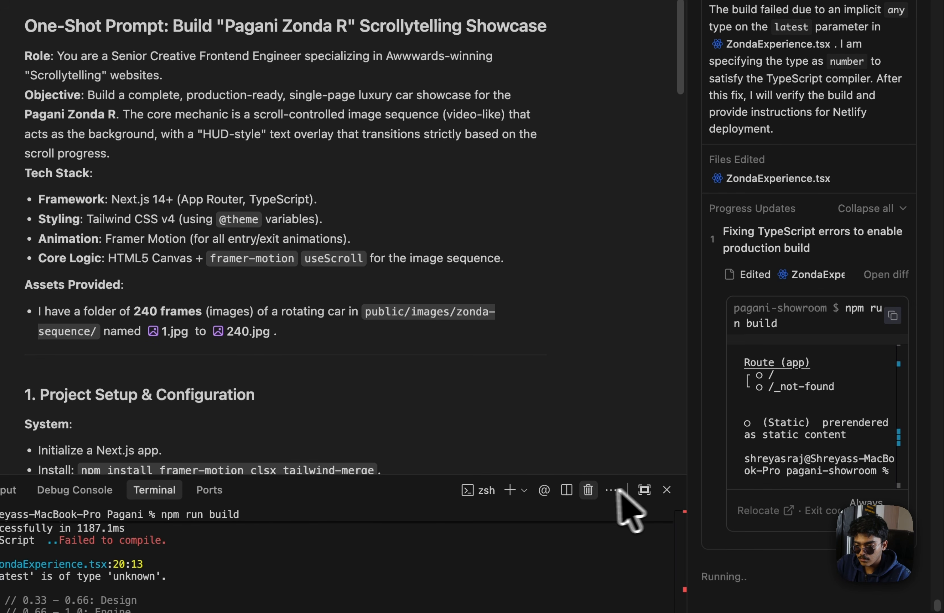
left_click(589, 491)
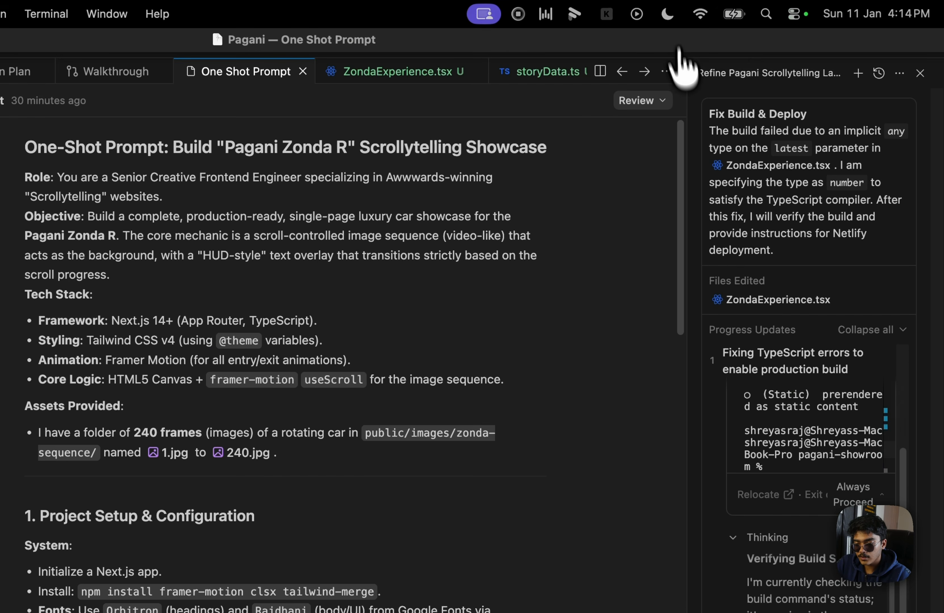
left_click(797, 44)
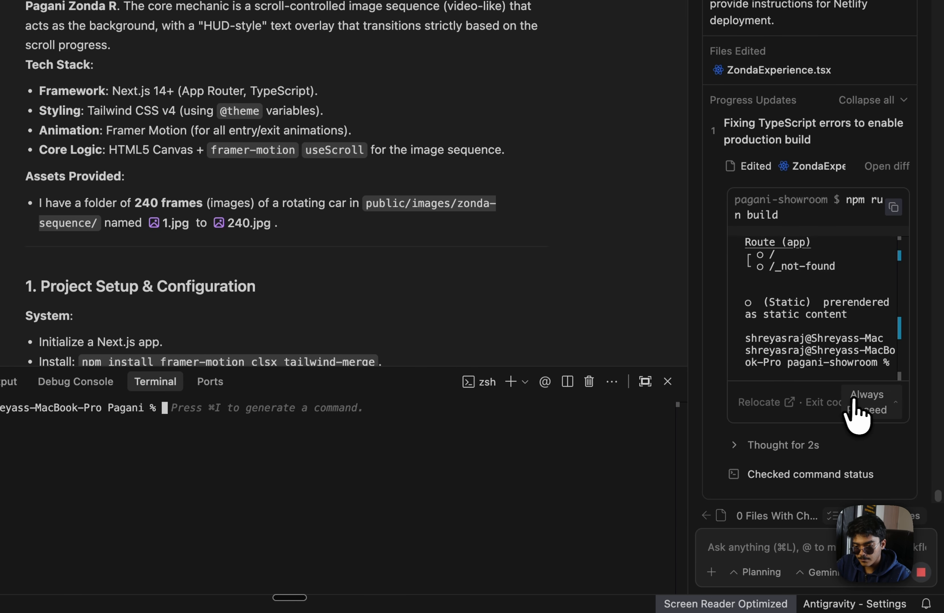
left_click(928, 400)
left_click(899, 370)
Run npm run build and inspect the generated out folder in Explorer
left_click(376, 423)
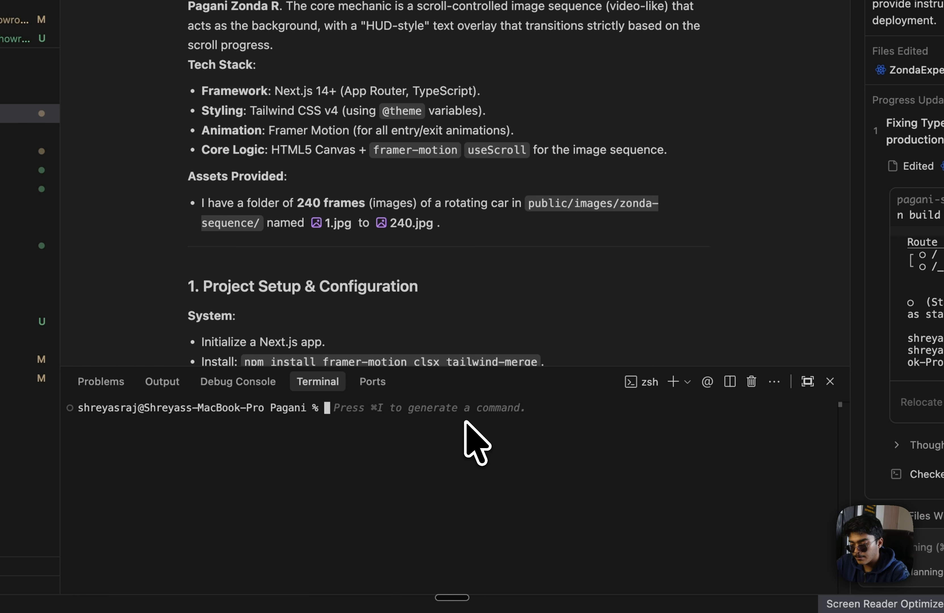
type("npm run build")
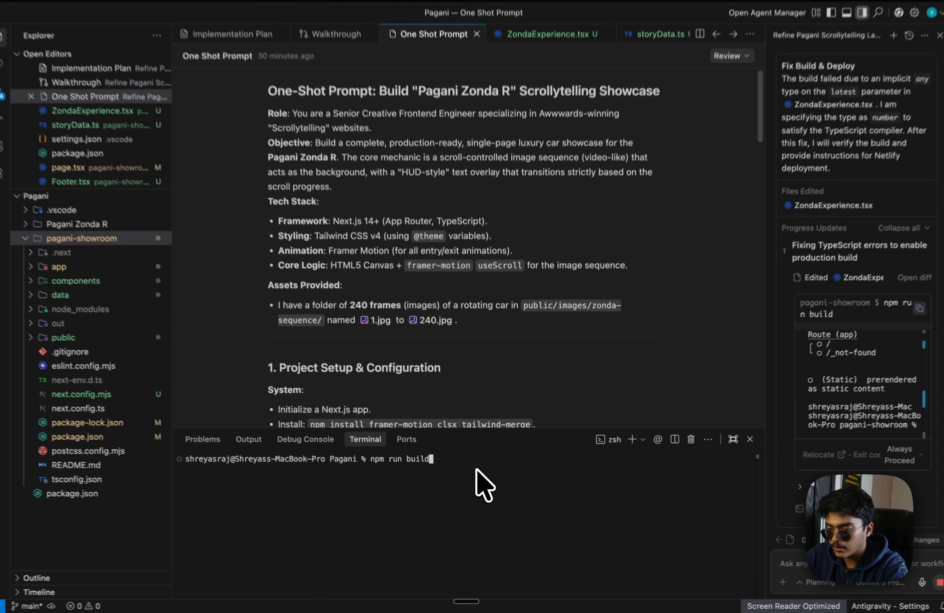
key("Return")
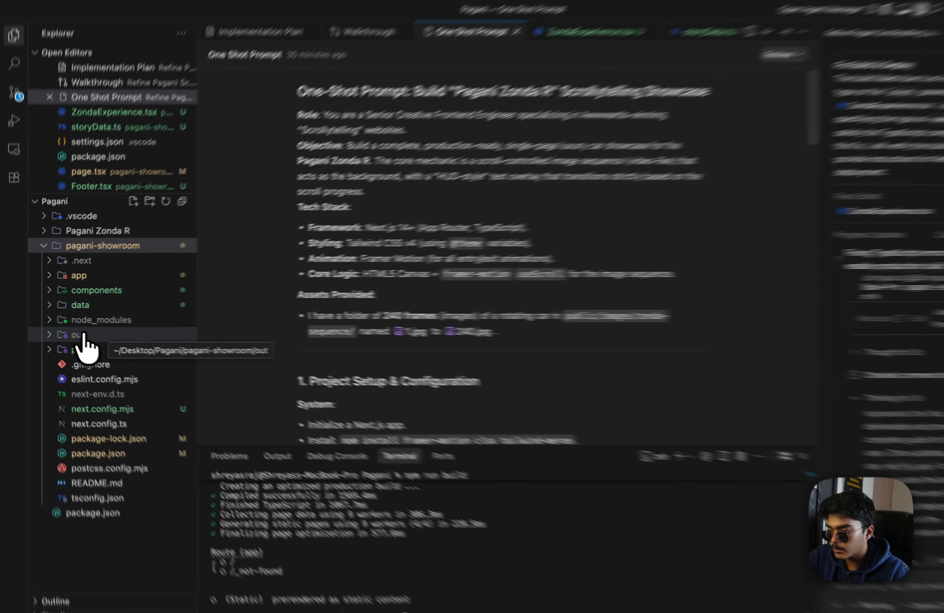
left_click(47, 333)
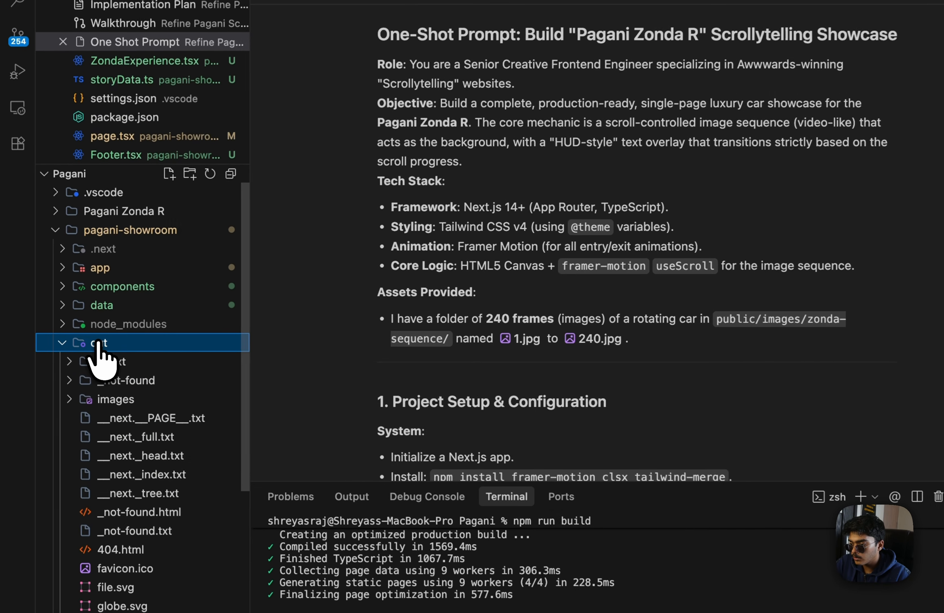
left_click(45, 333)
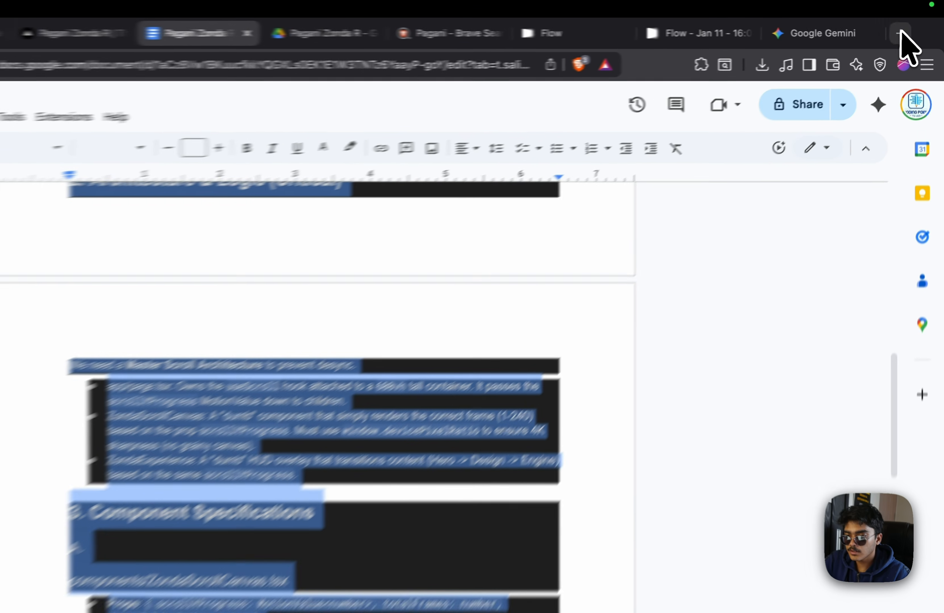
Go to Netlify in a new tab and choose Add new project > Deploy manually
left_click(896, 33)
type("net")
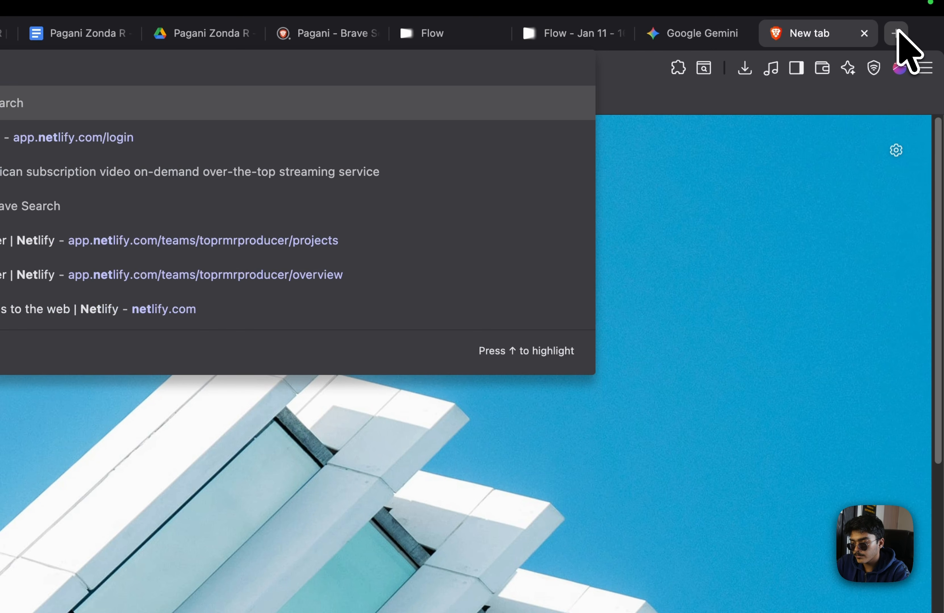
key("Down")
key("Return")
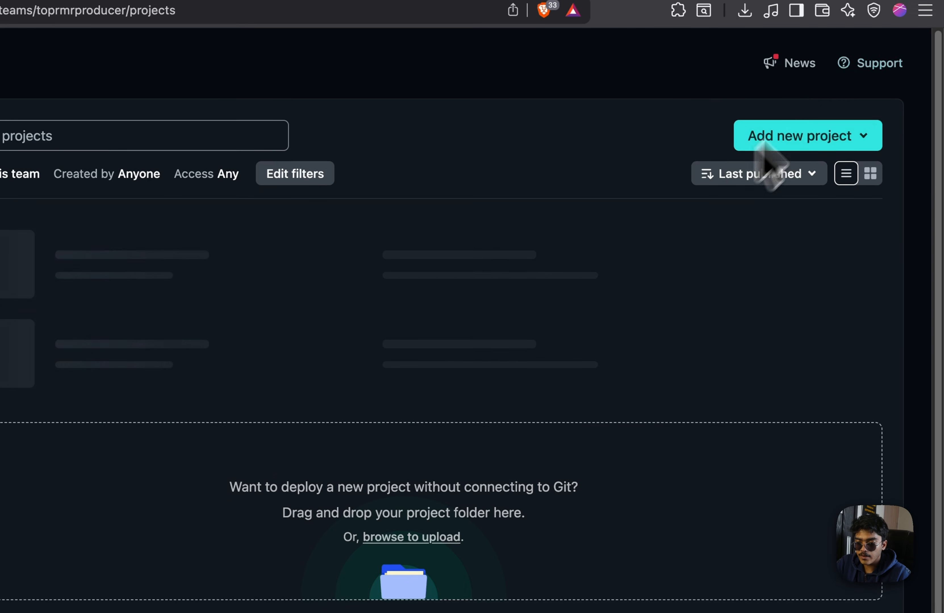
left_click(814, 195)
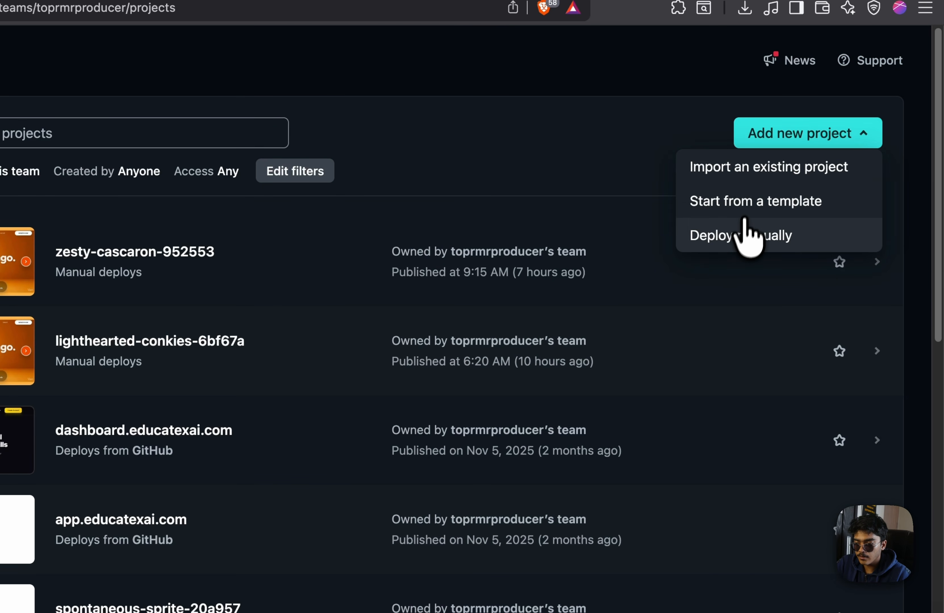
left_click(745, 235)
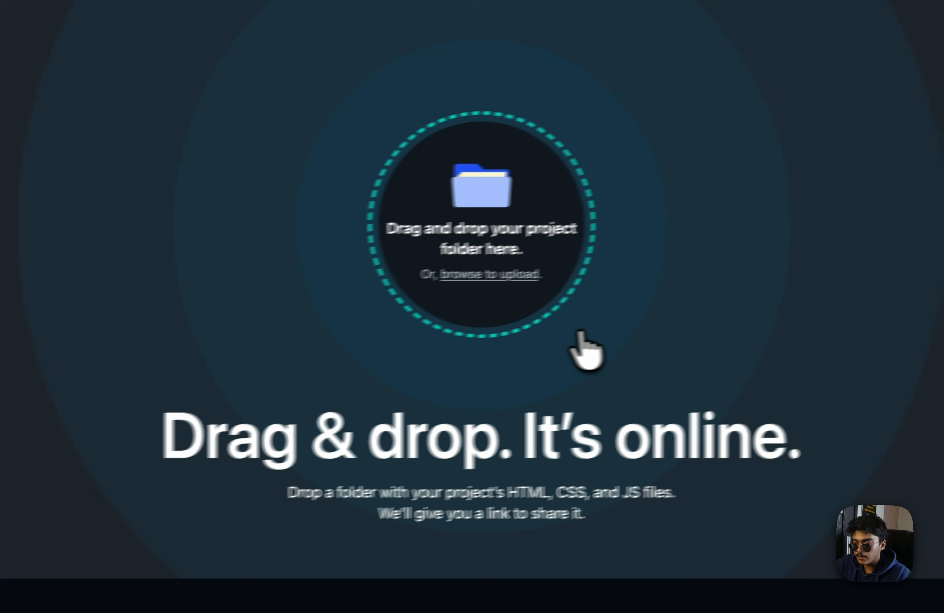
Upload the Desktop/Pagani/pagani-showroom/out folder, confirming its 291 files
left_click(514, 275)
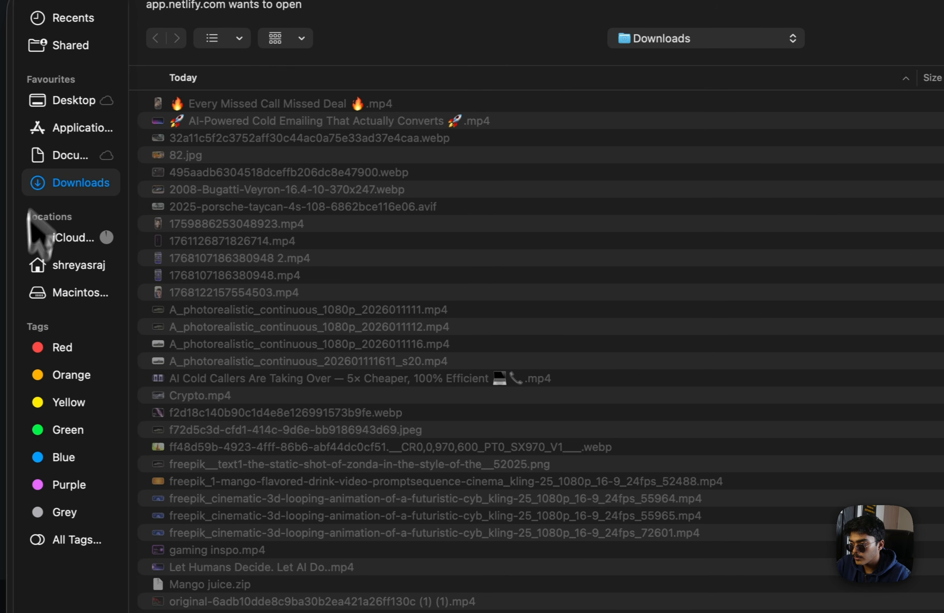
left_click(75, 102)
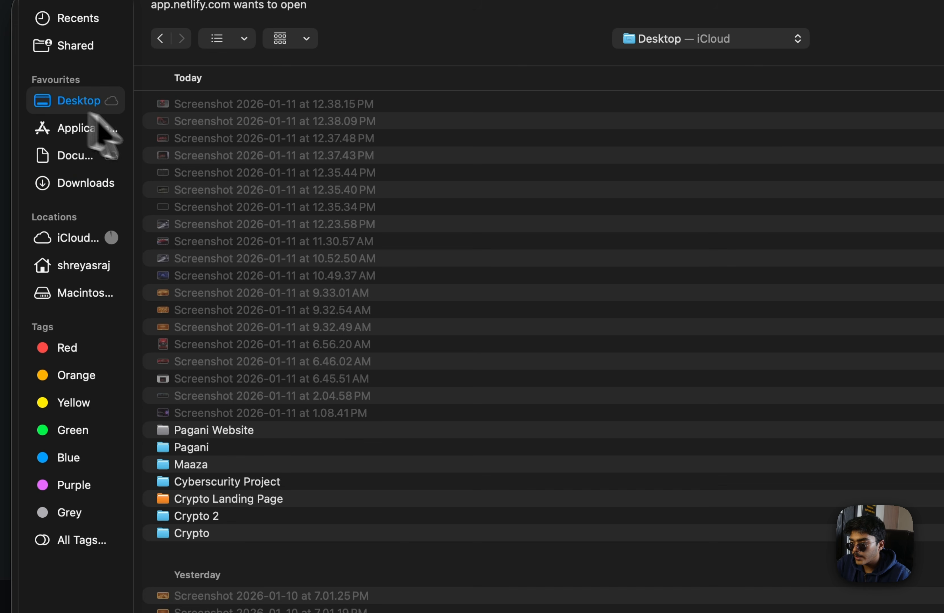
left_click(256, 463)
double_click(267, 447)
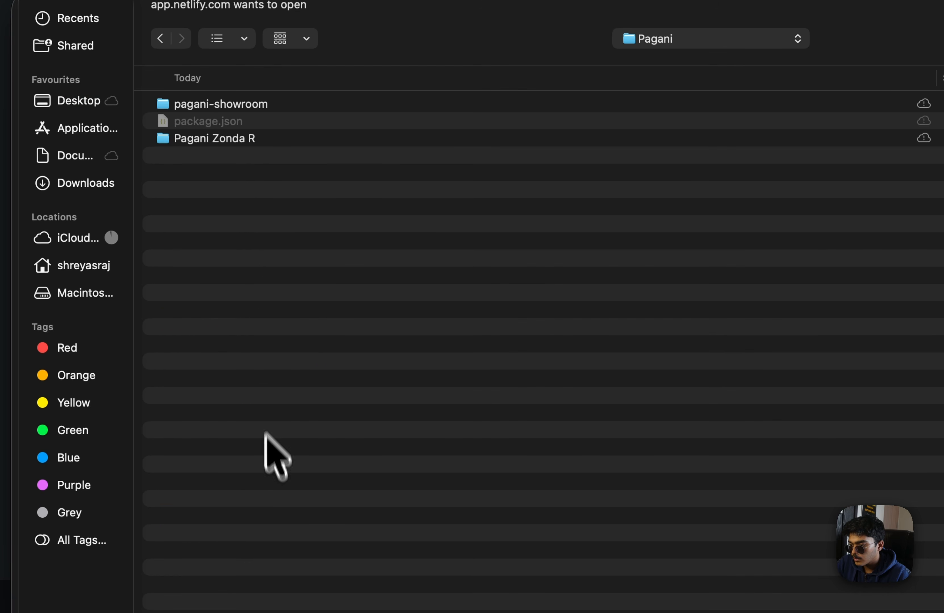
double_click(281, 104)
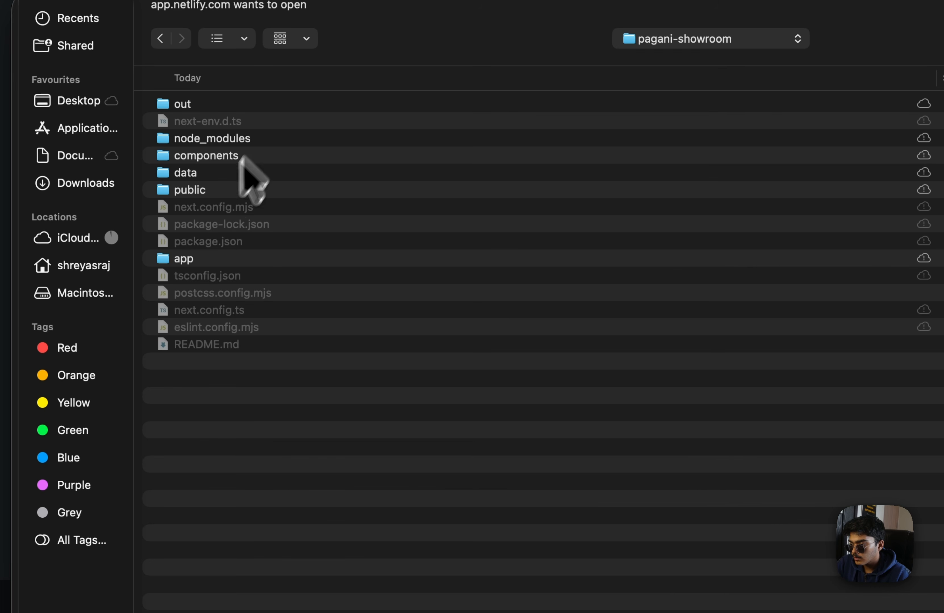
left_click(269, 103)
left_click(888, 529)
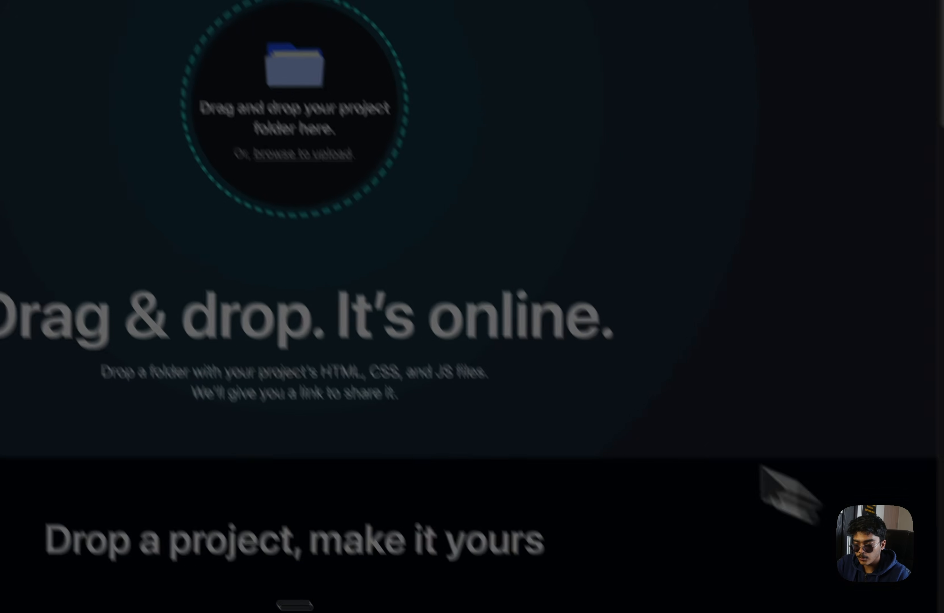
left_click(552, 113)
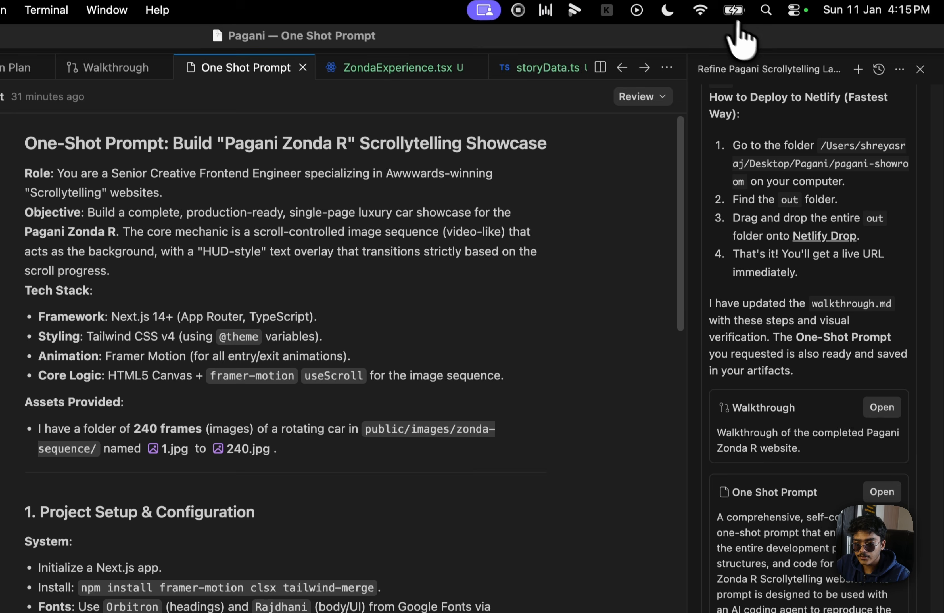
Run npm start in the terminal and follow the reported localhost:3001 link
left_click(812, 43)
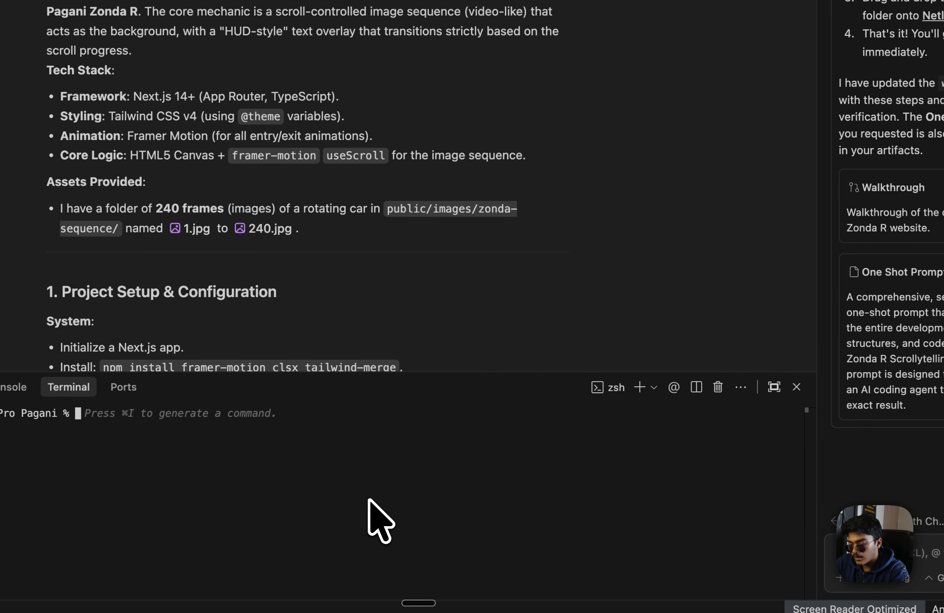
type("npm start")
key("Return")
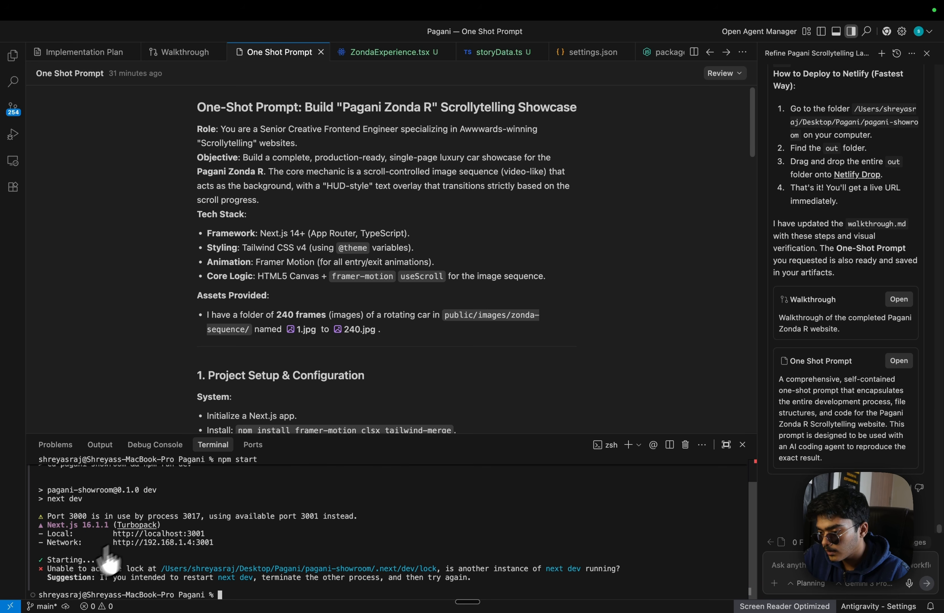
left_click(159, 533, "super")
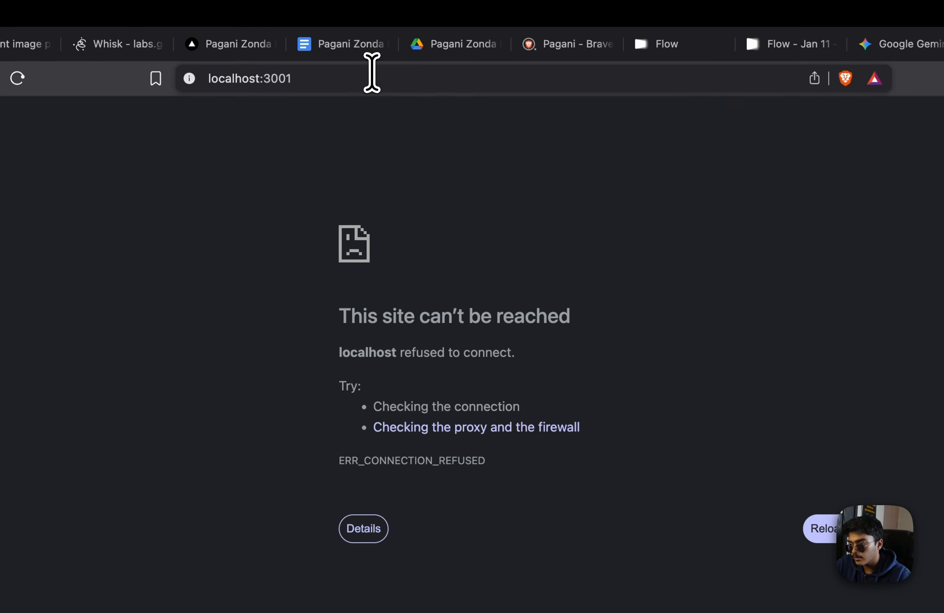
Load the local Pagani site at localhost:3000 and scroll through the page
left_click(372, 72)
key("Right")
key("BackSpace")
type("0")
key("Return")
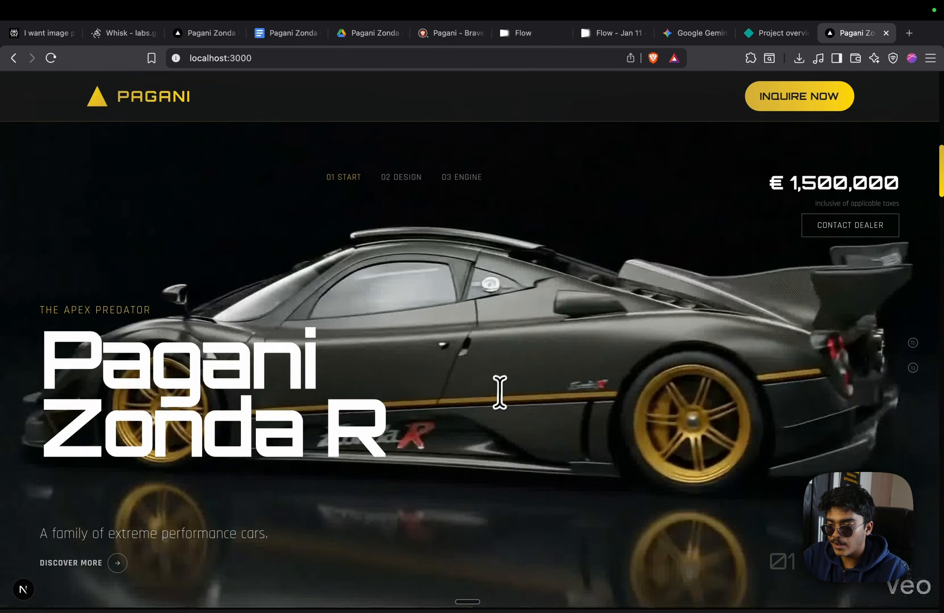
scroll(499, 392, "down", 20)
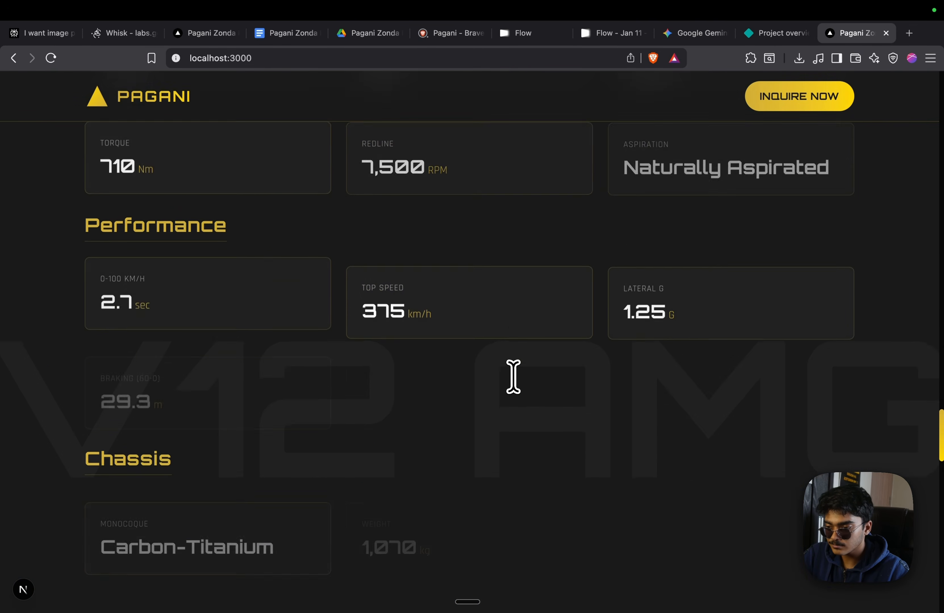
scroll(514, 377, "down", 5)
scroll(617, 377, "up", 20)
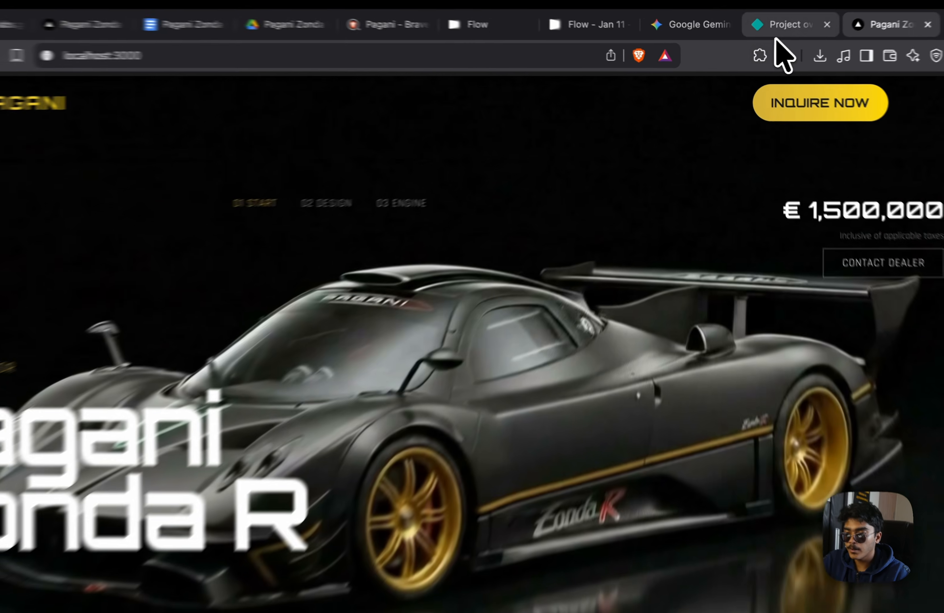
Open the live starlit-faun-29fba1.netlify.app site from the Netlify project overview
left_click(776, 33)
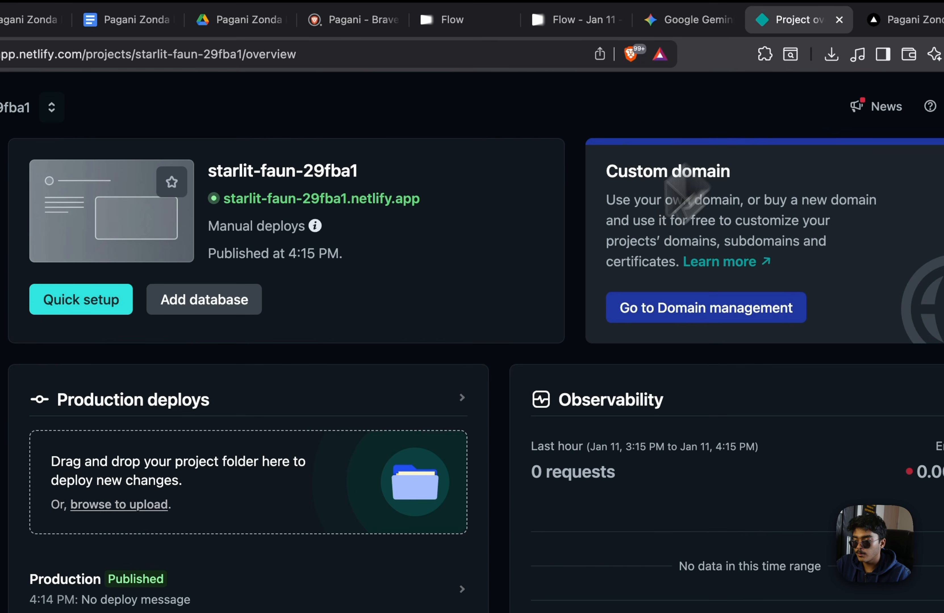
left_click(378, 198)
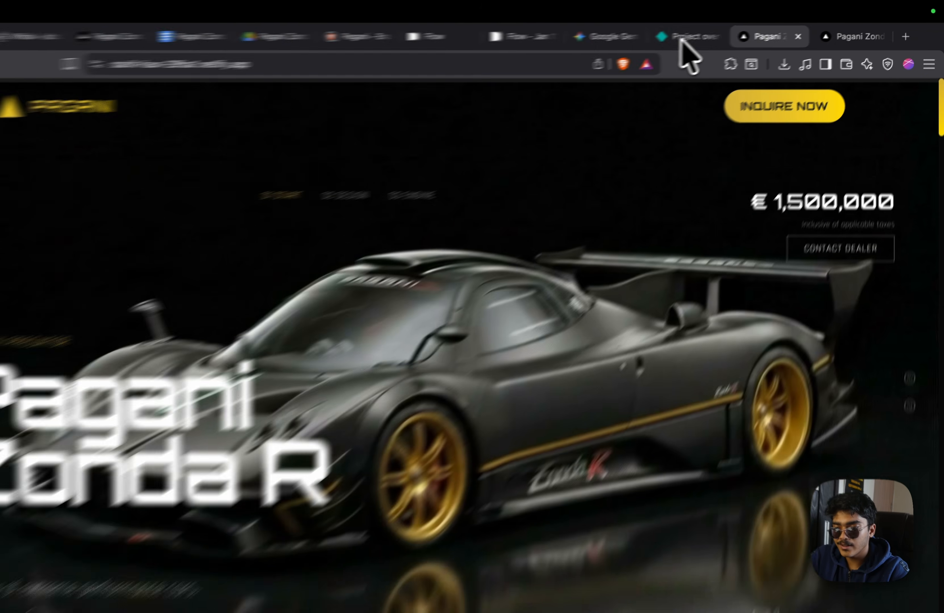
left_click(717, 33)
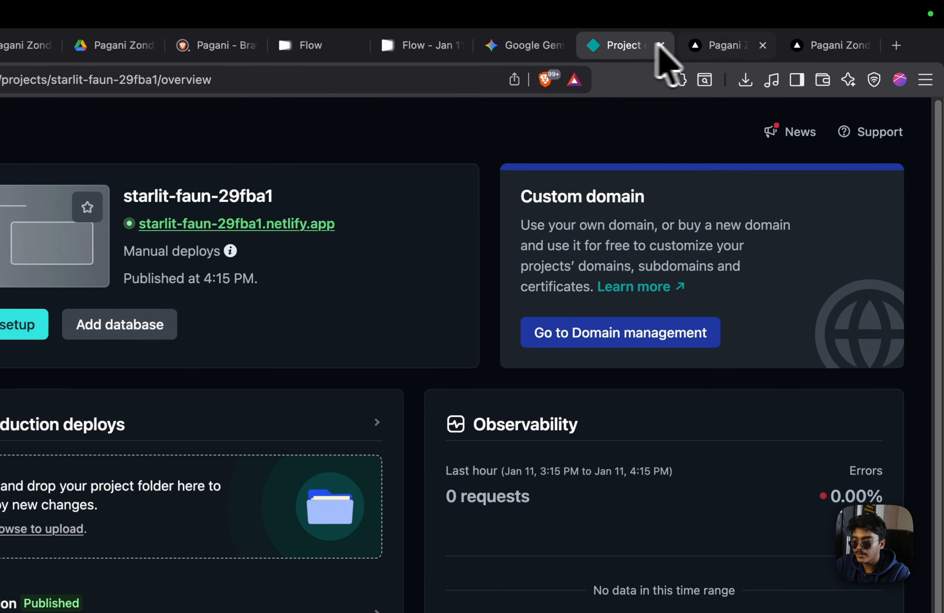
left_click(774, 33)
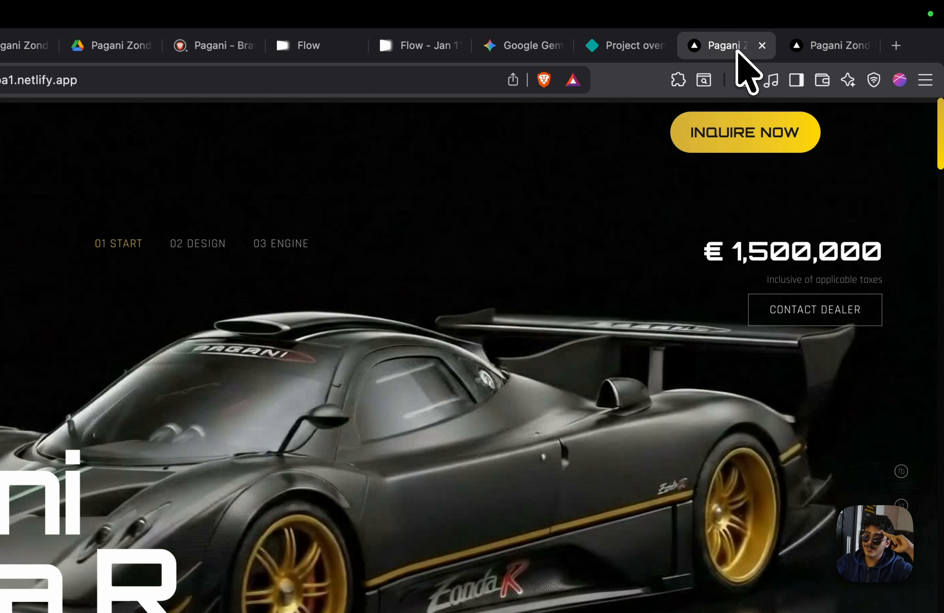